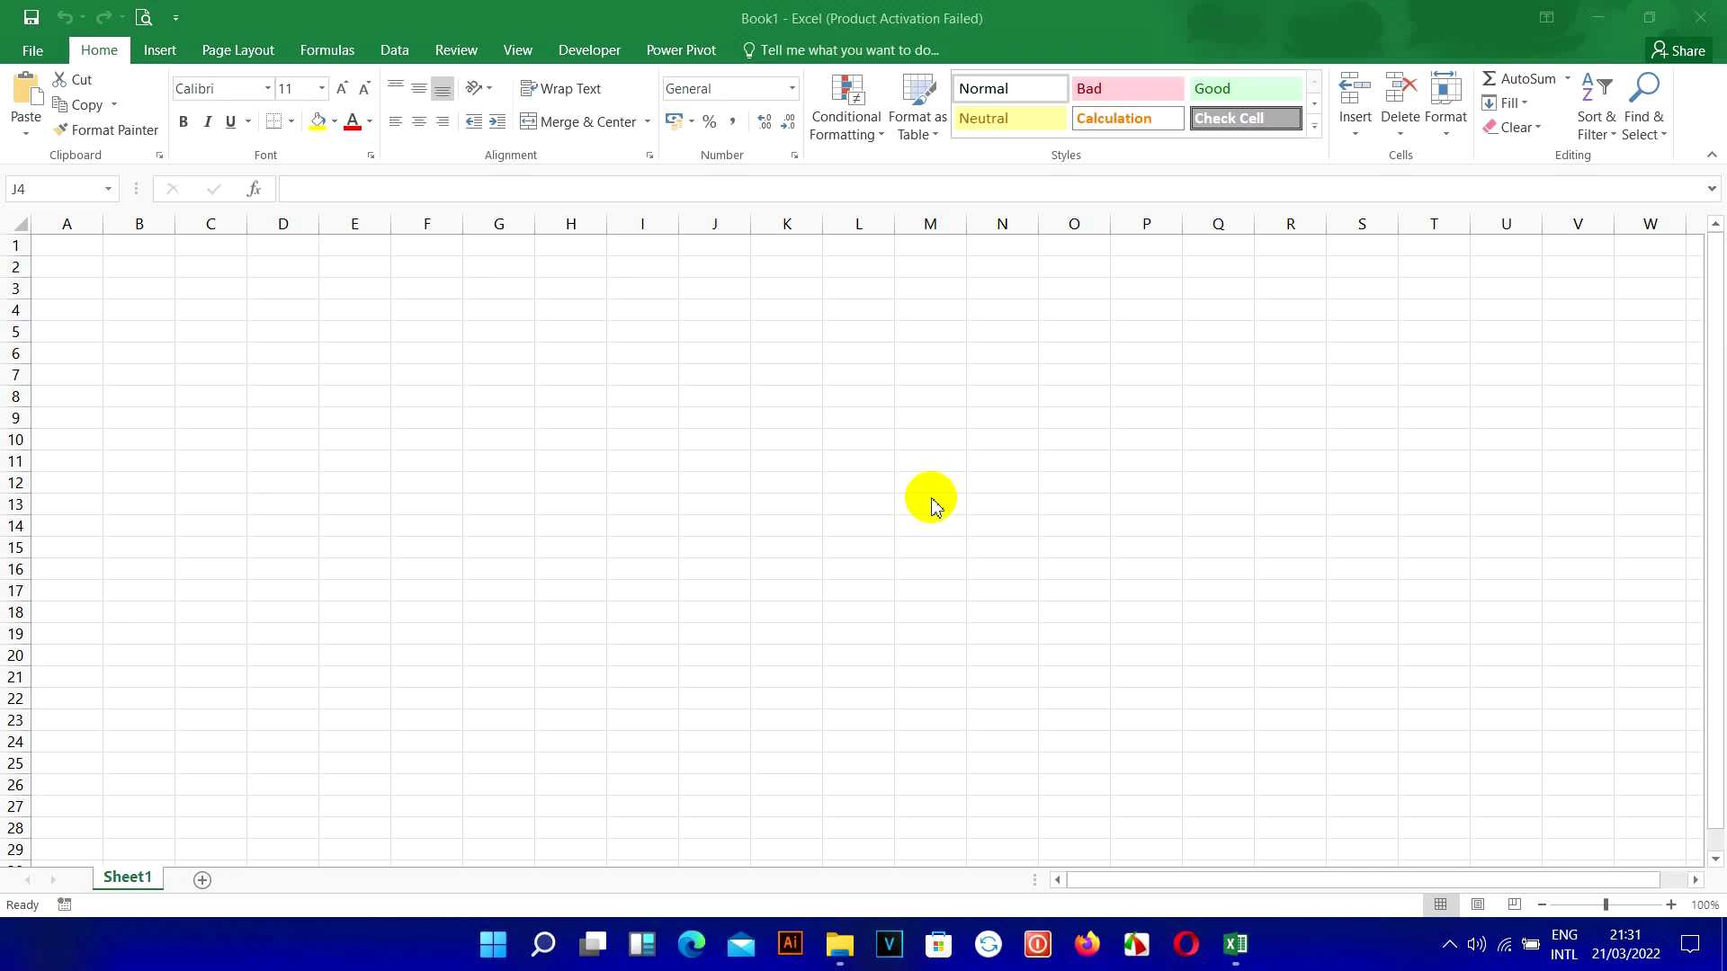
- Open Notepad, type 'reanits.com', then close it without saving
key(super+r)
text(notepad)
key(Return)
text(reanits.com)
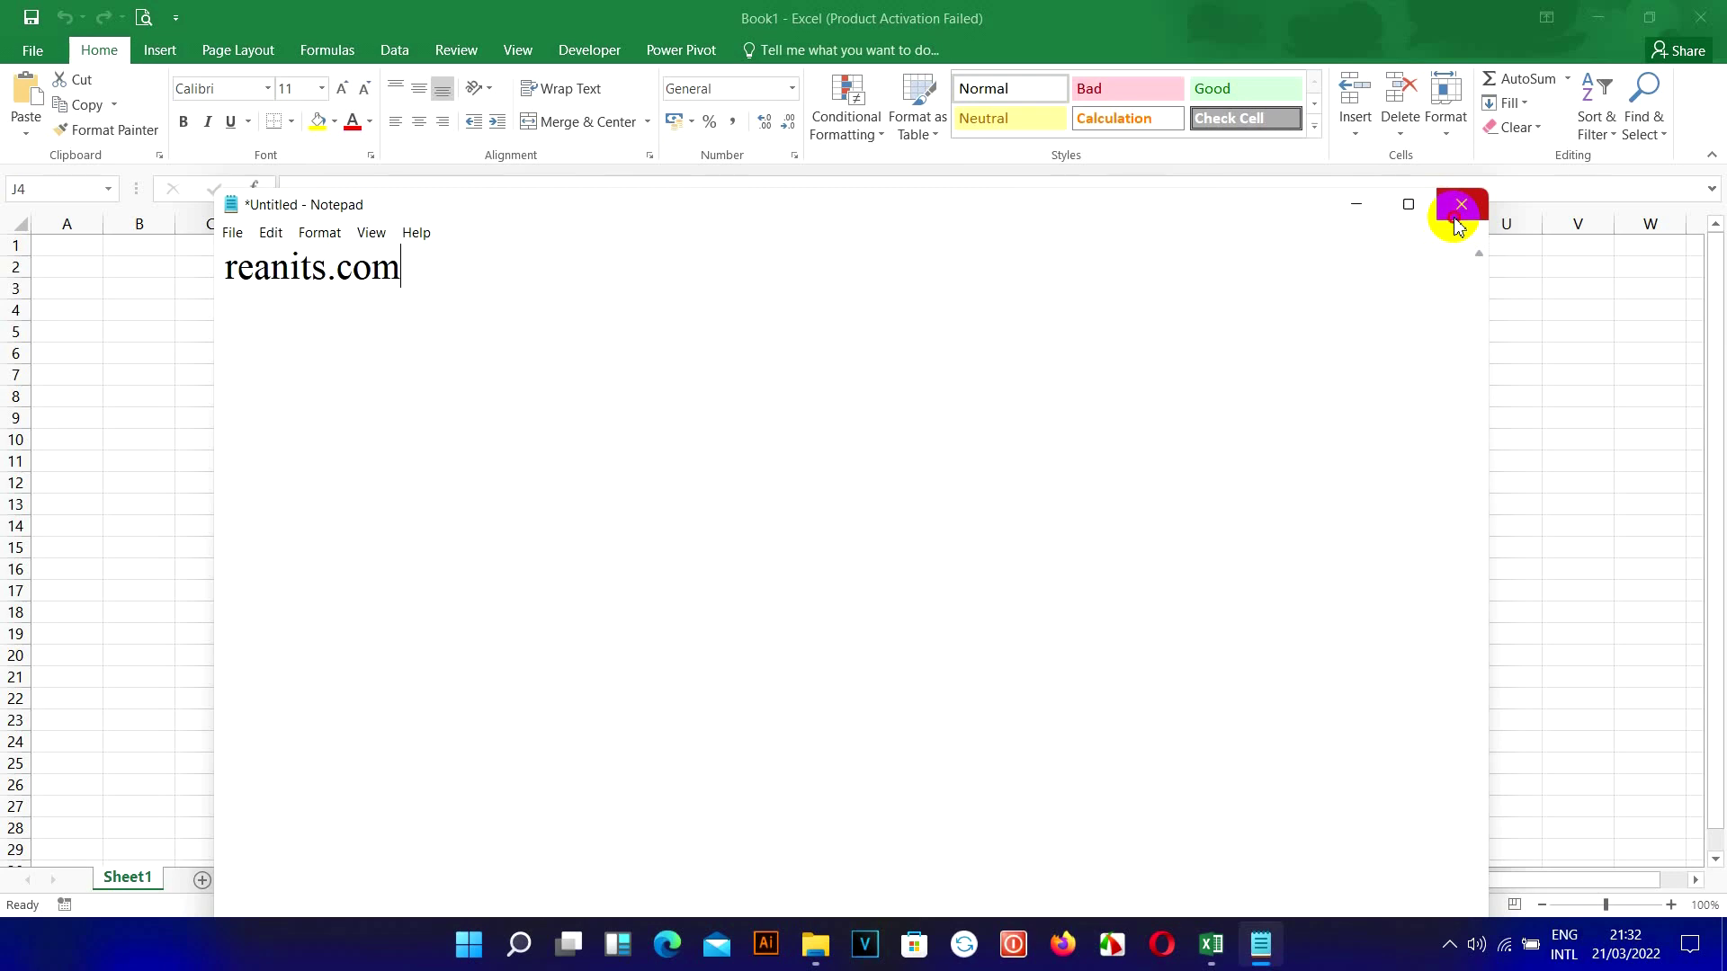
click(1458, 223)
click(898, 473)
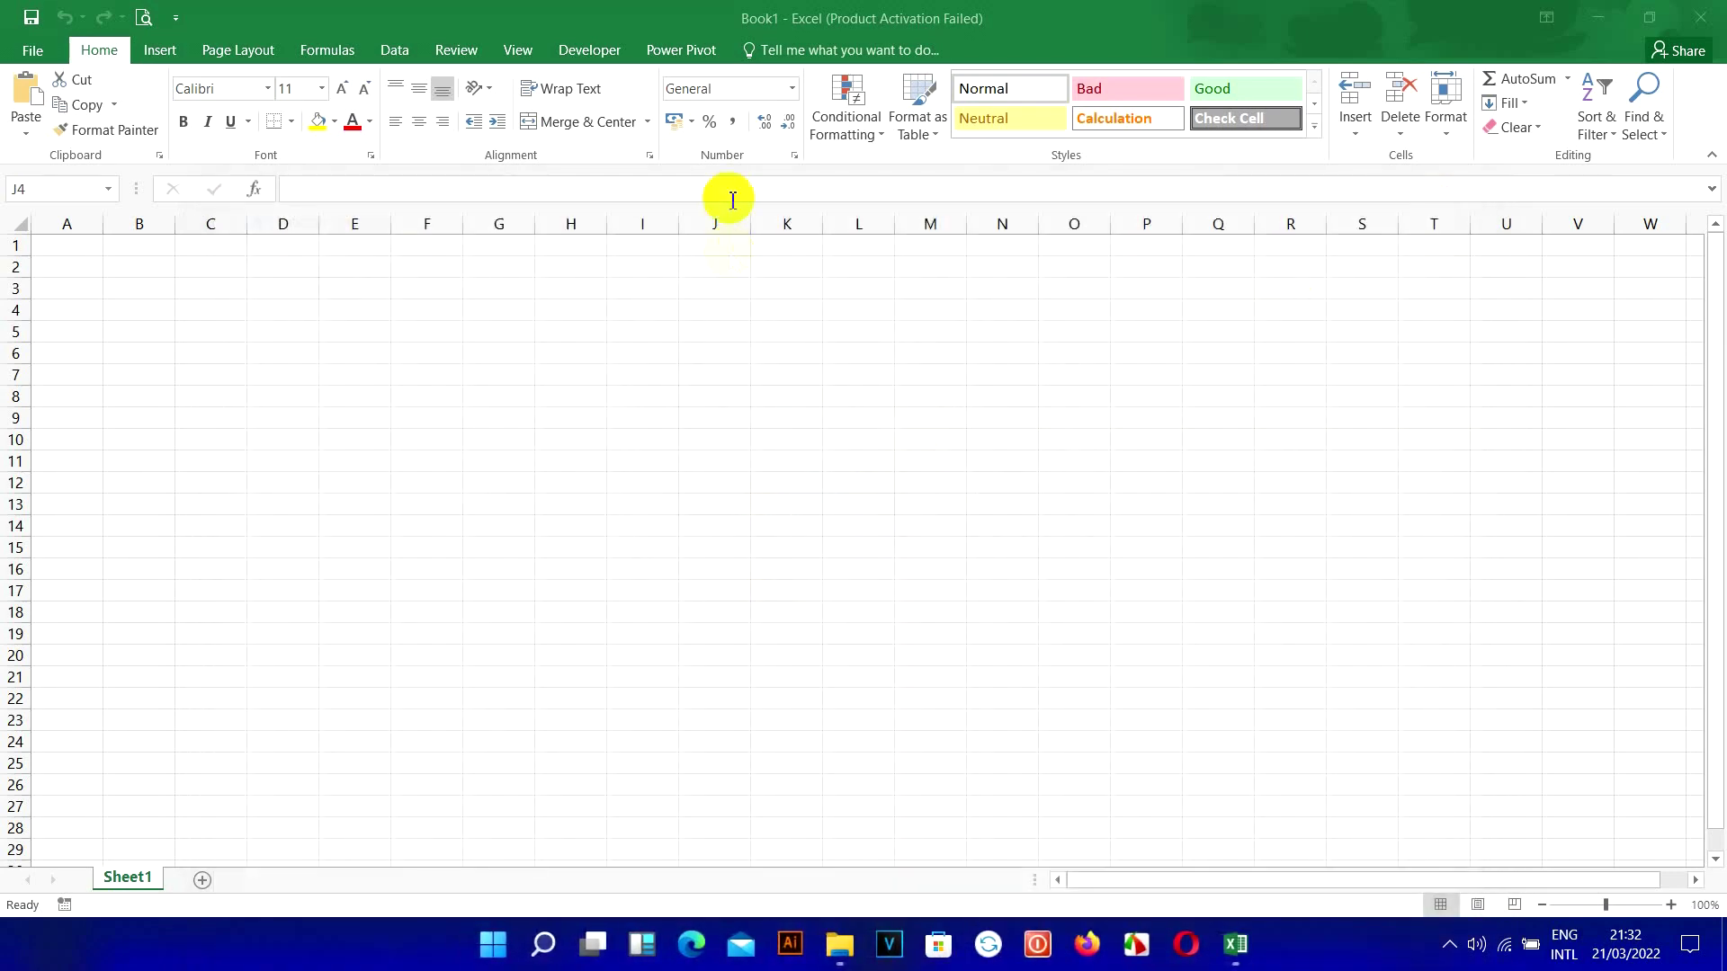
- Open the Visual Basic editor, hide the Sheet1 properties and insert a blank UserForm
click(590, 51)
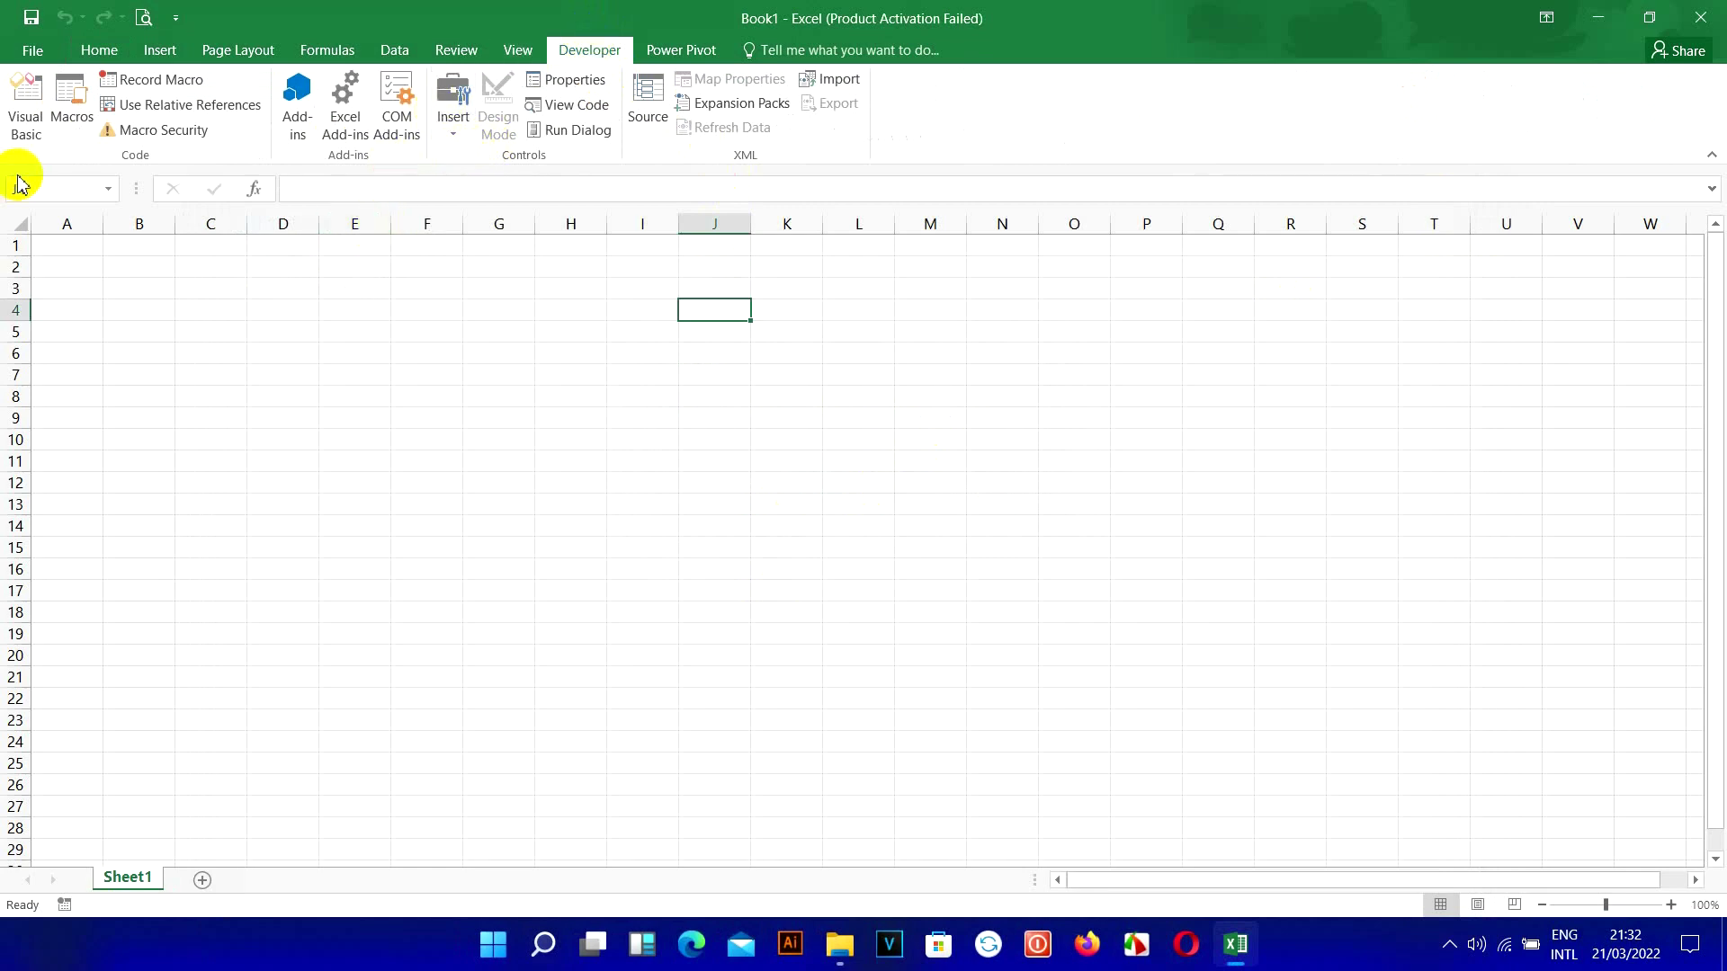
click(27, 119)
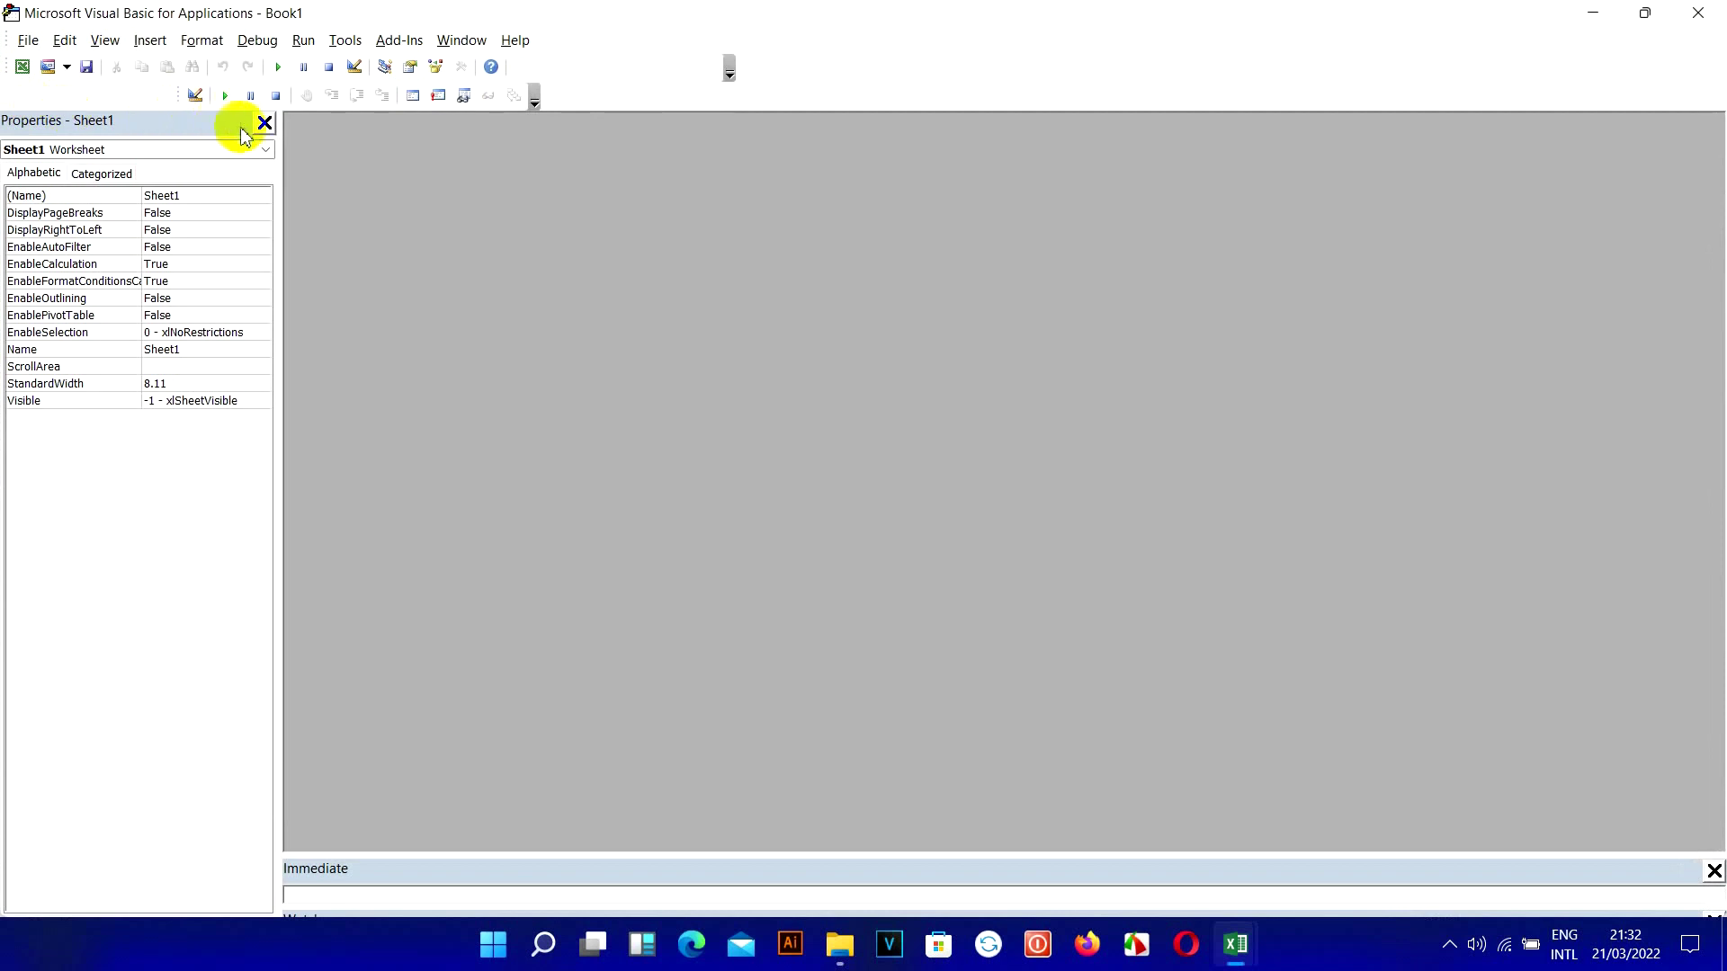
click(264, 123)
click(67, 68)
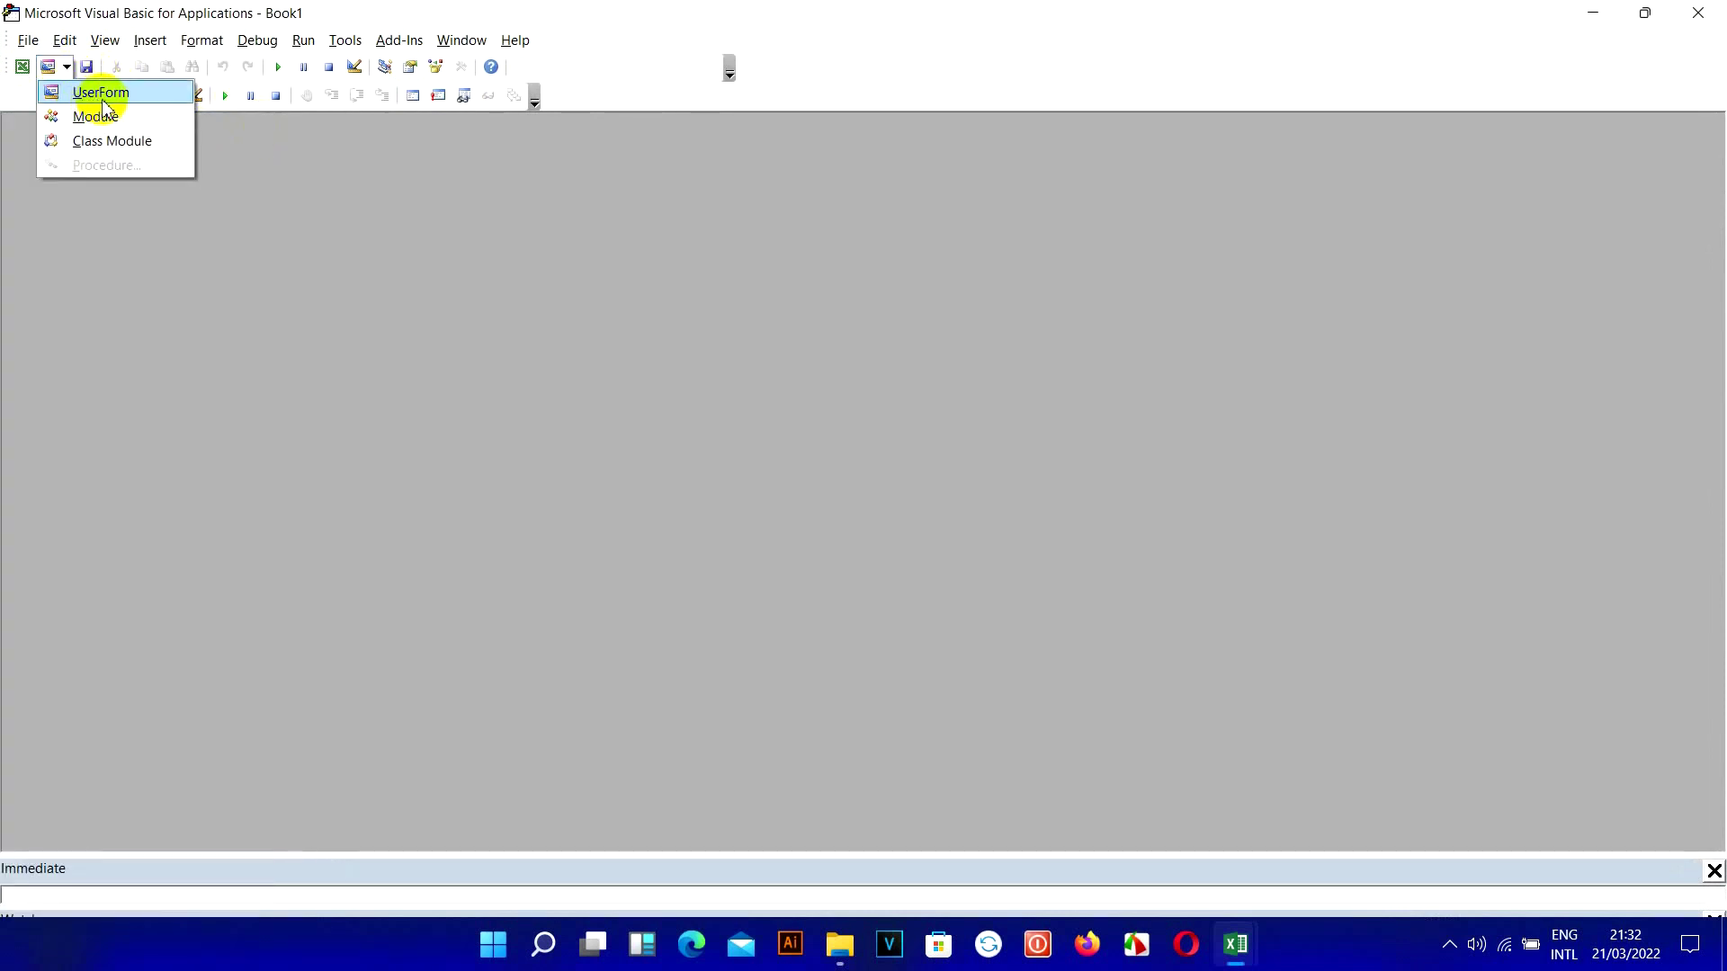
click(105, 100)
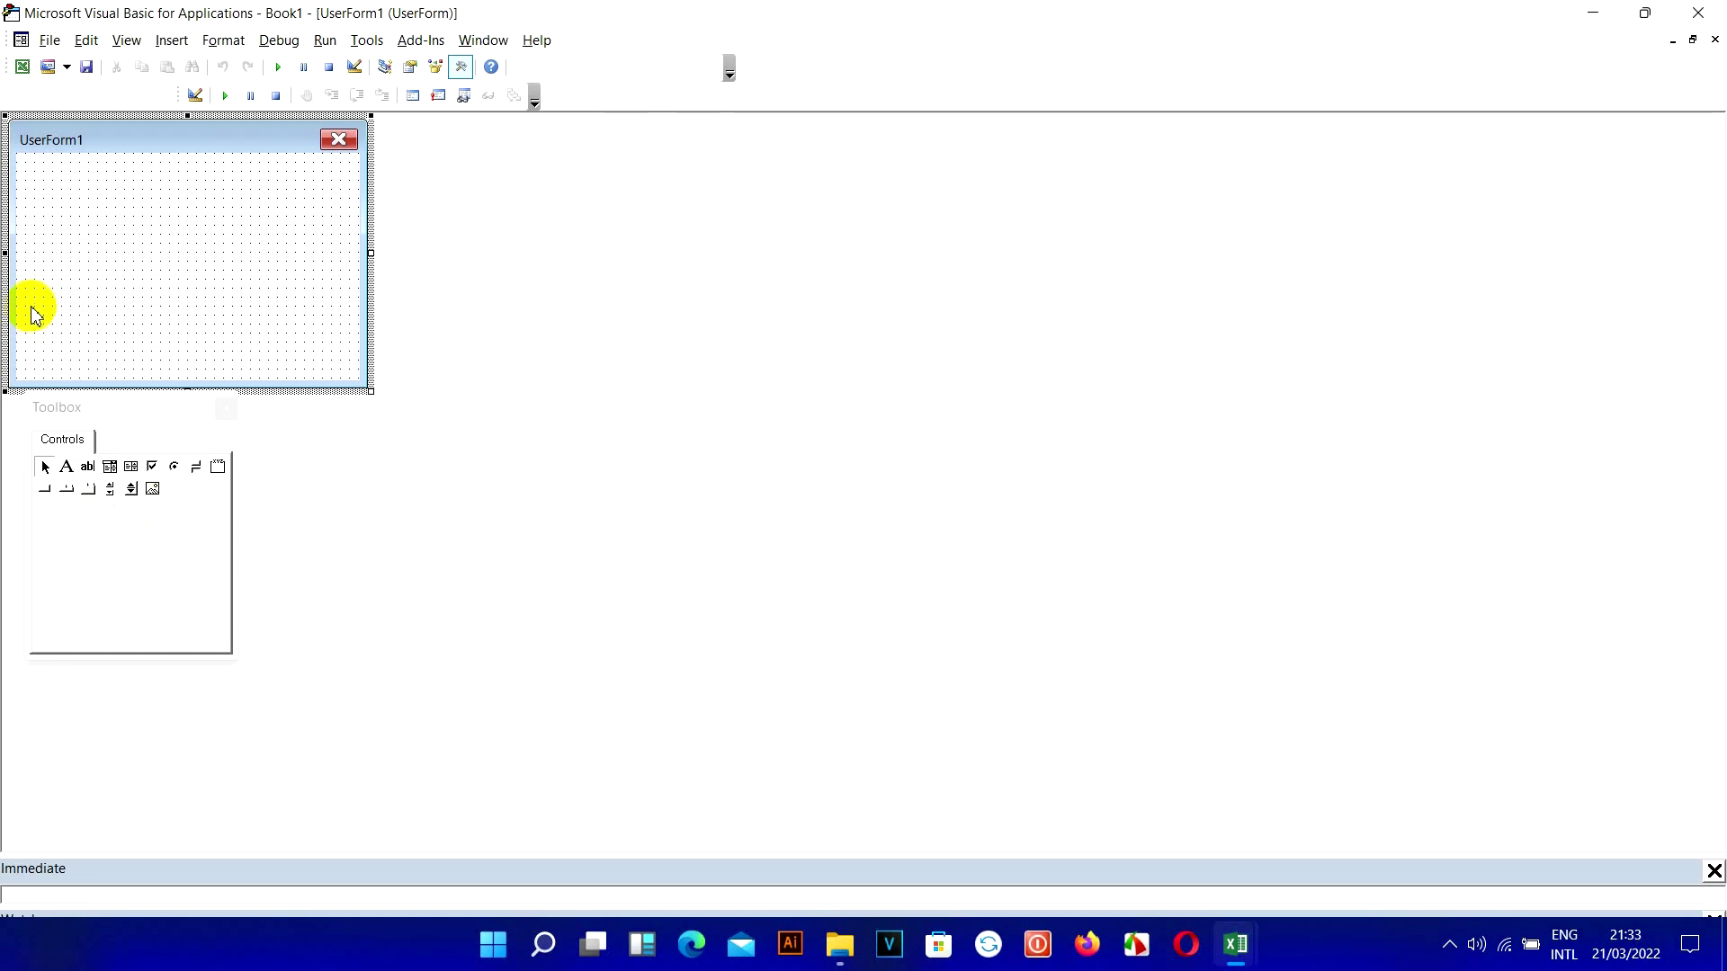
- Show the Properties window for UserForm1
click(131, 170)
right_click(131, 170)
click(207, 258)
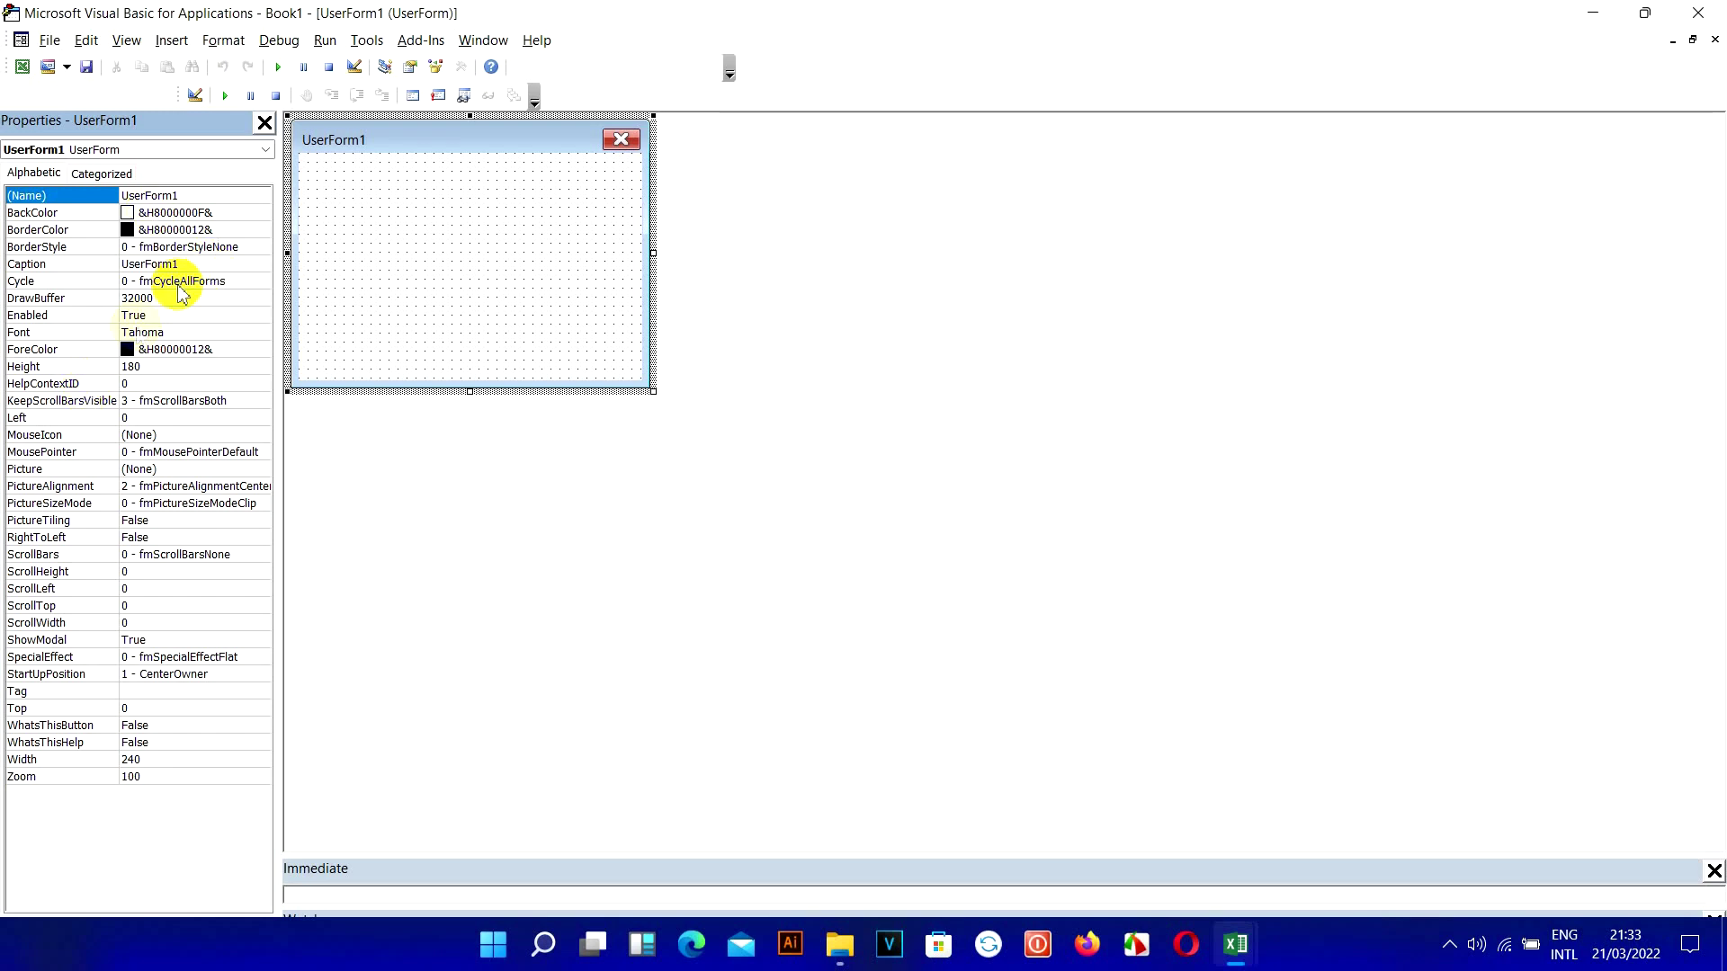
- Change the form's (Name) property from UserForm1 to frmuserlogin
click(184, 282)
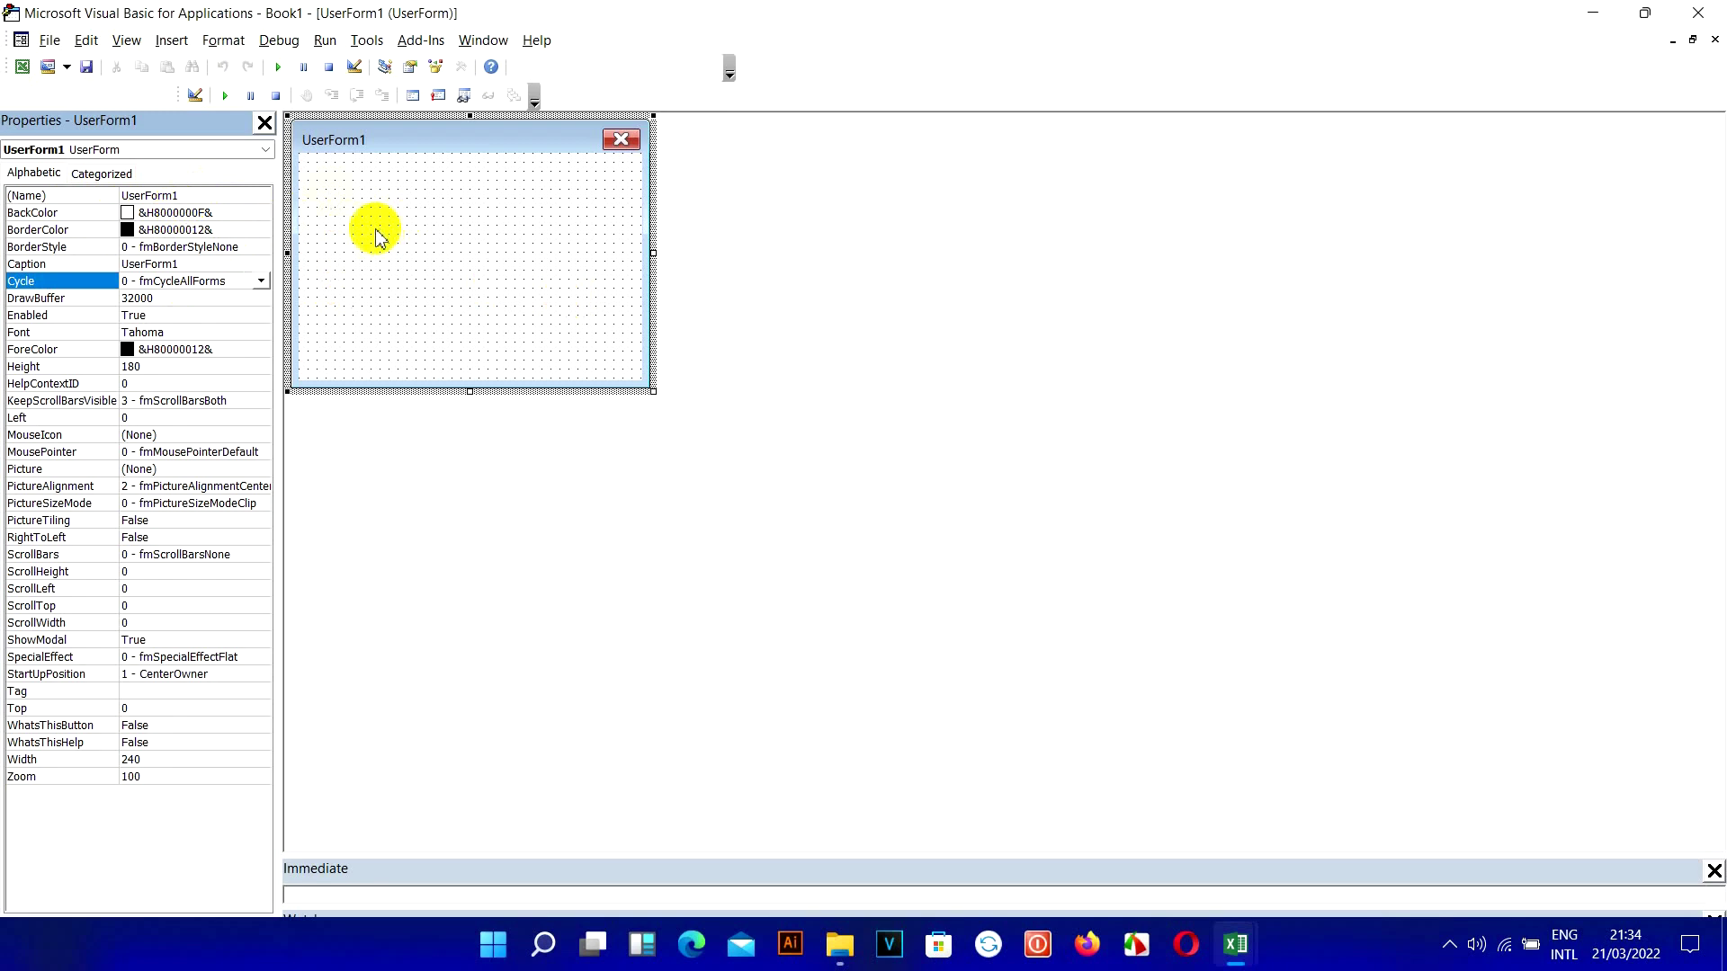
click(215, 195)
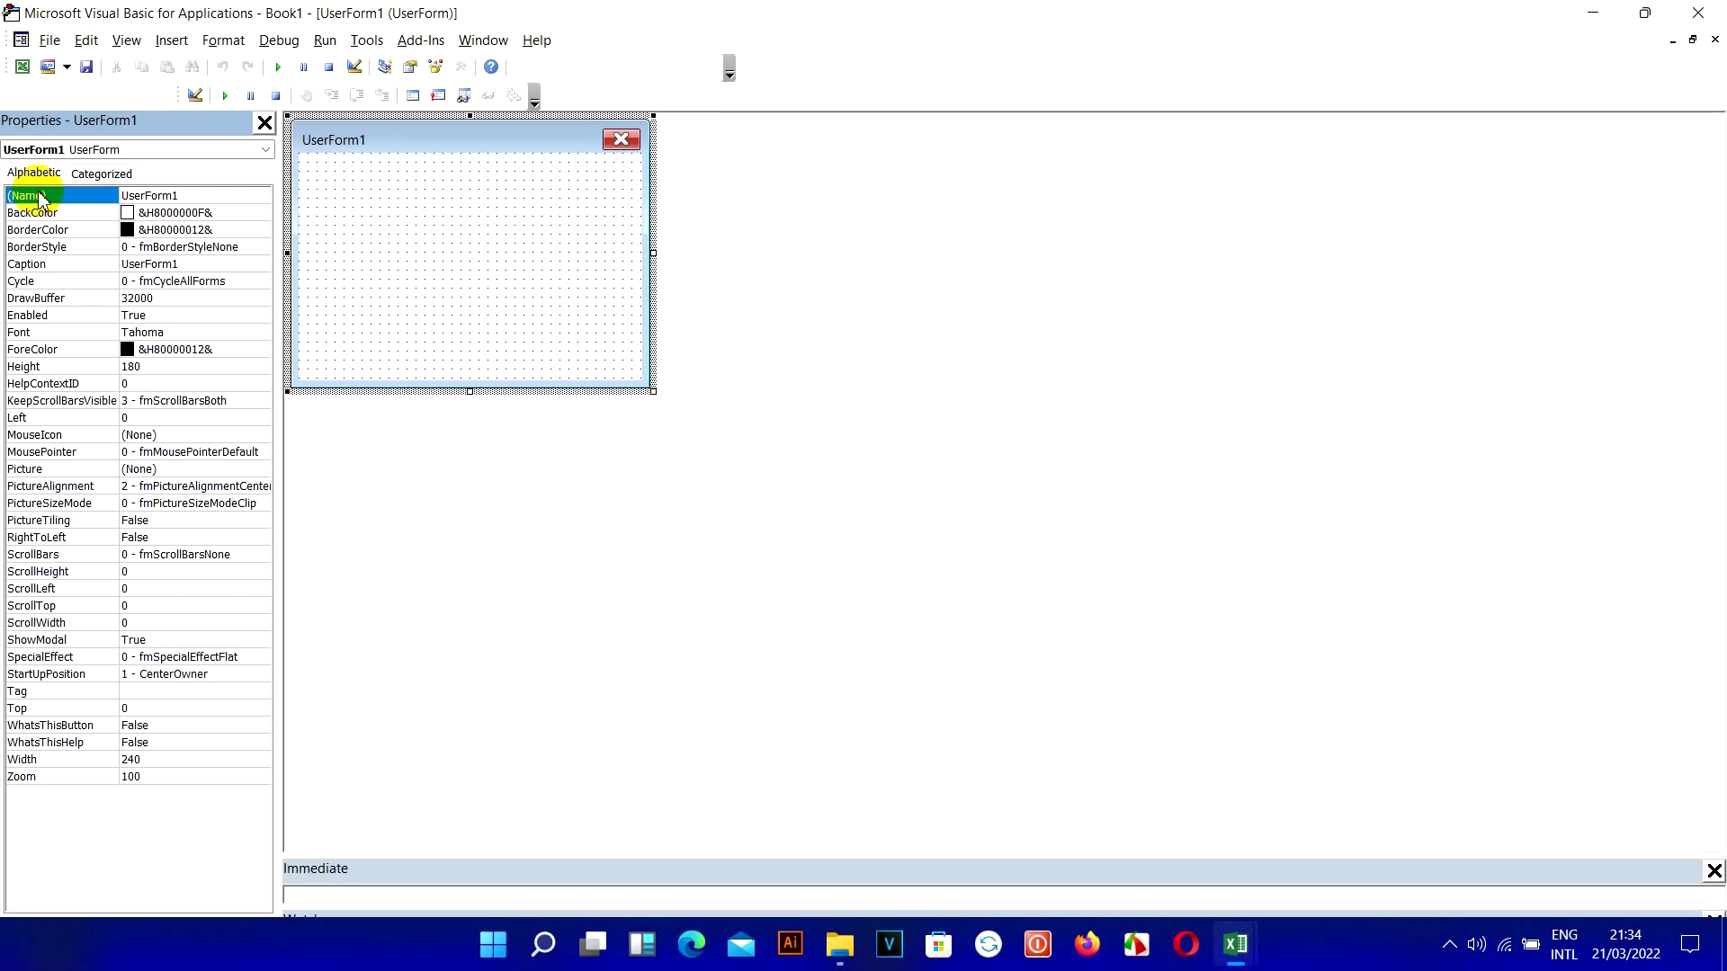
click(184, 200)
drag(186, 200, 124, 197)
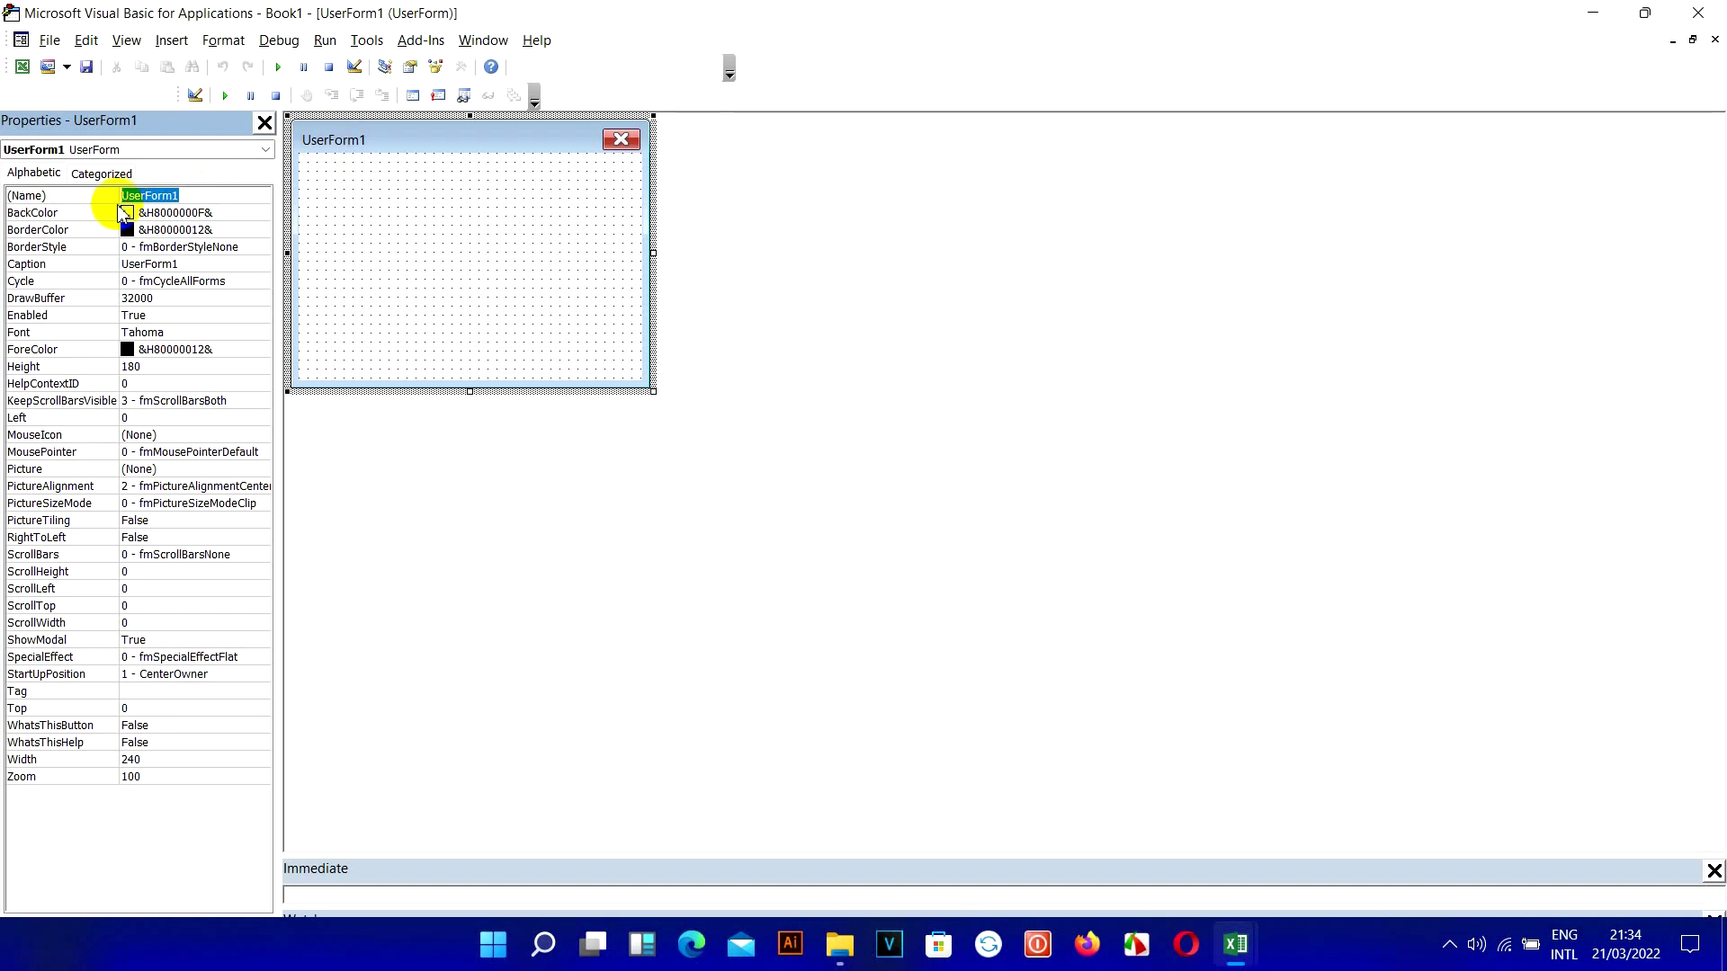
text(frmuserlogin)
key(Return)
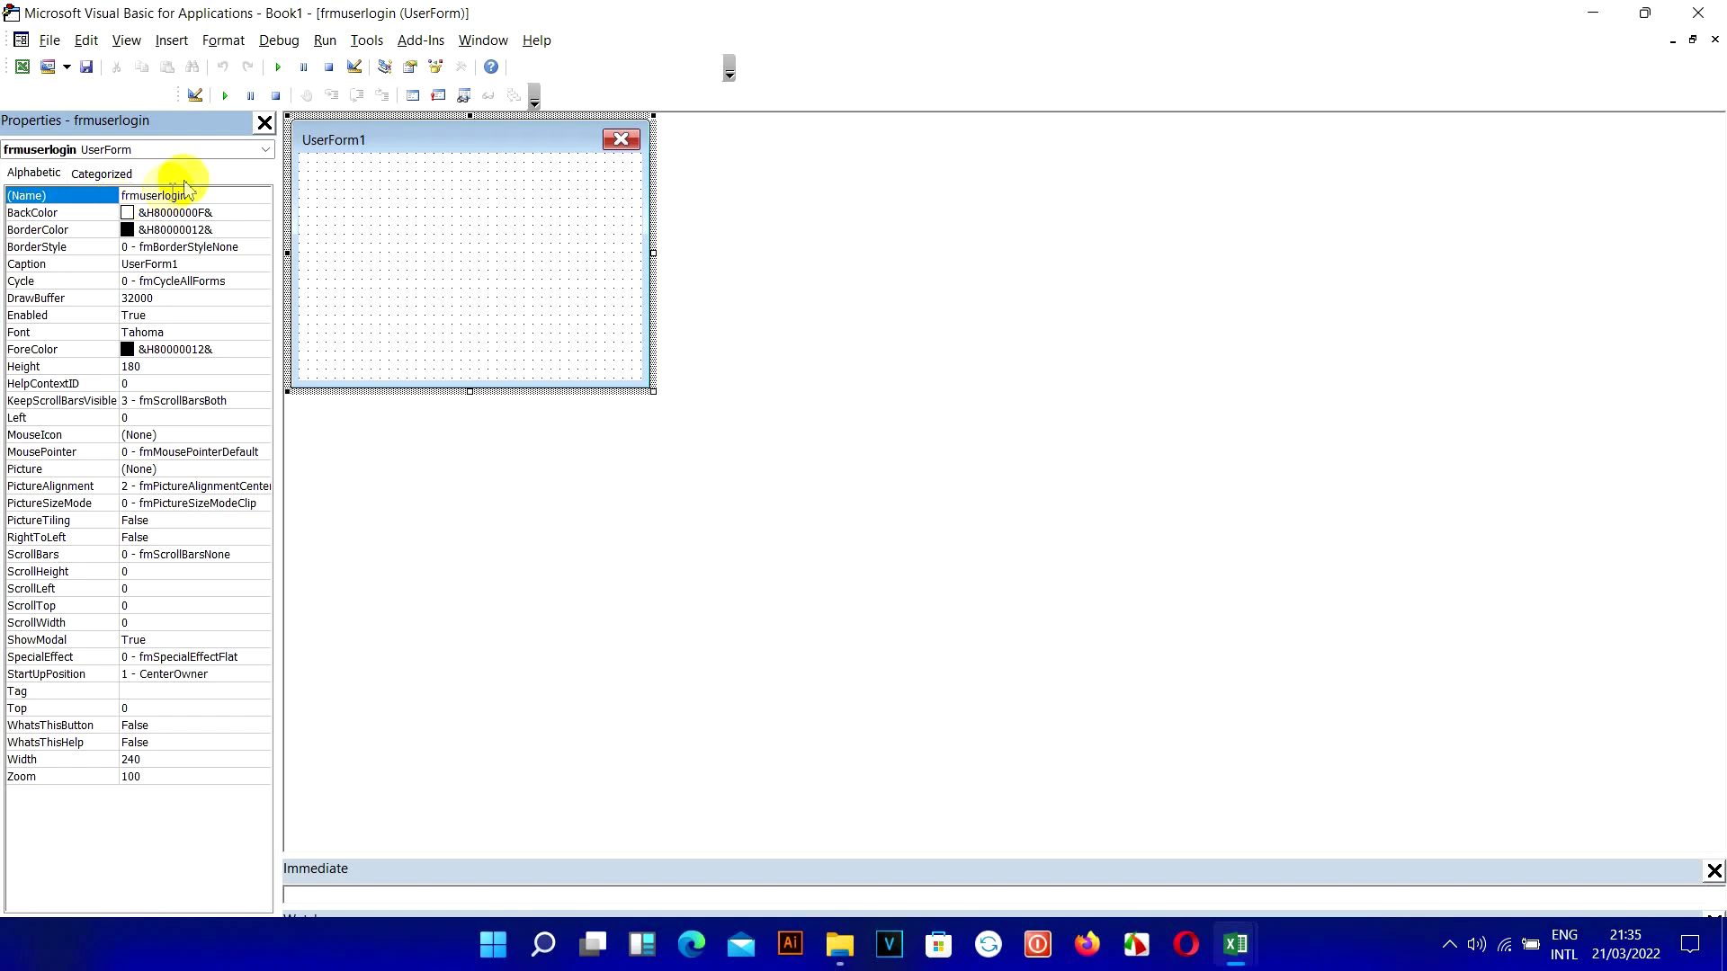
double_click(107, 201)
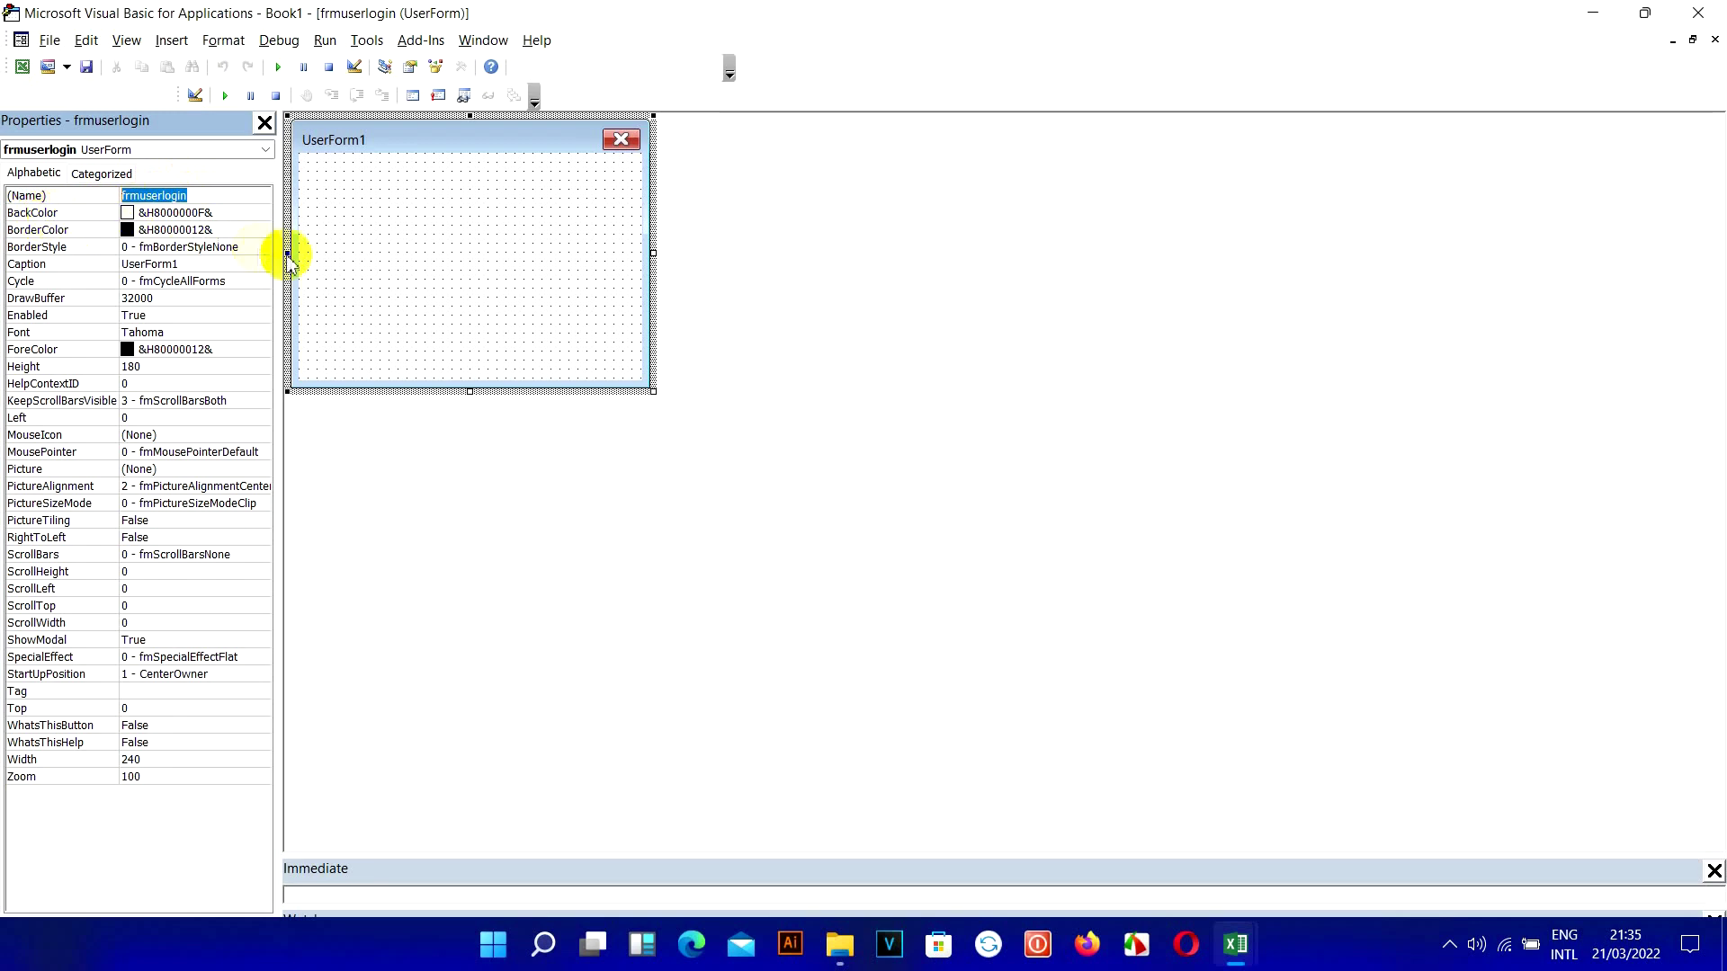
- Set the form's BackColor to the Active Border system grey
click(259, 216)
click(260, 214)
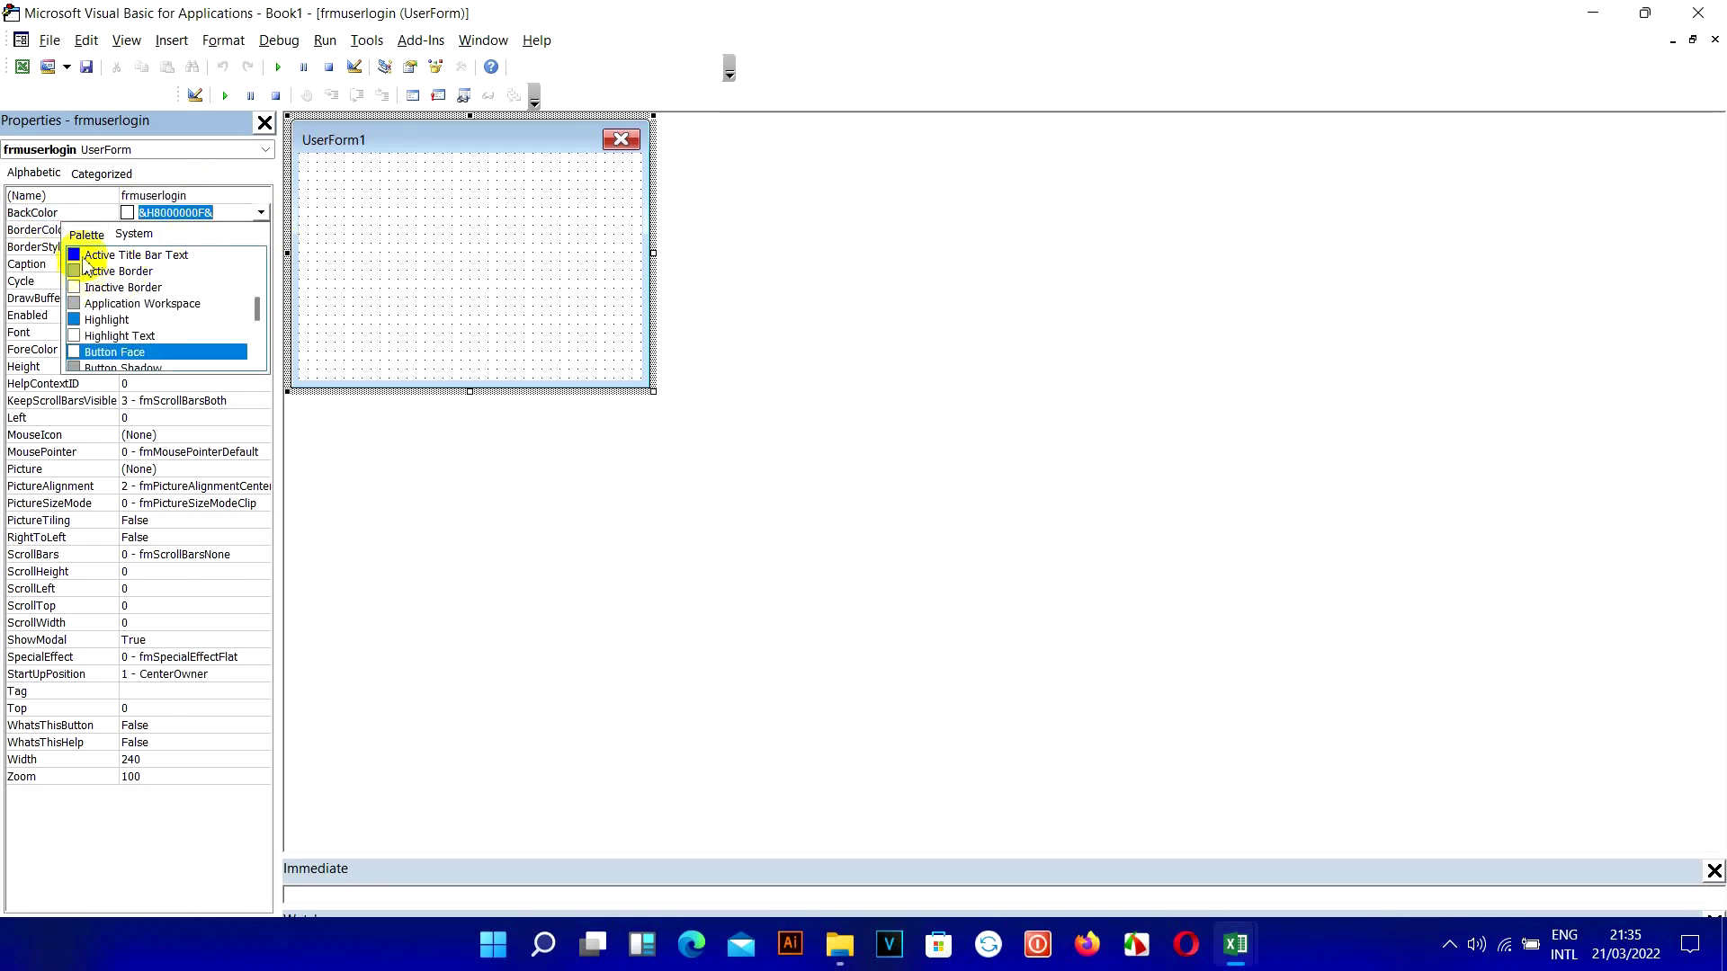
click(79, 303)
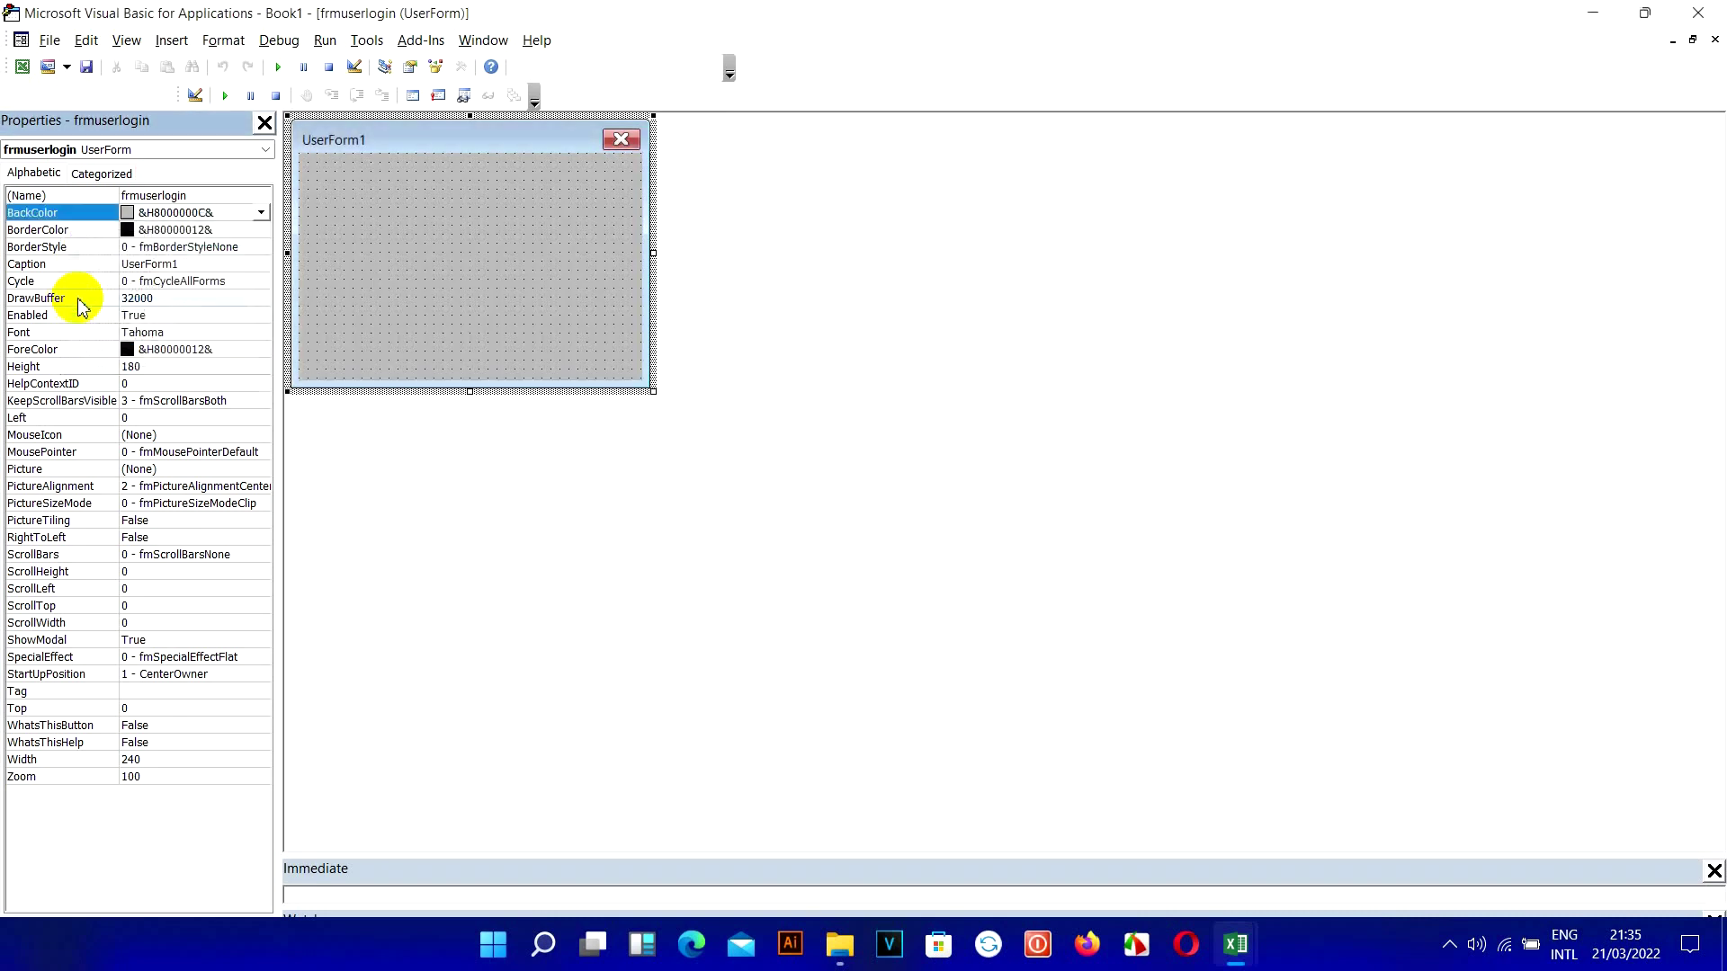
click(261, 212)
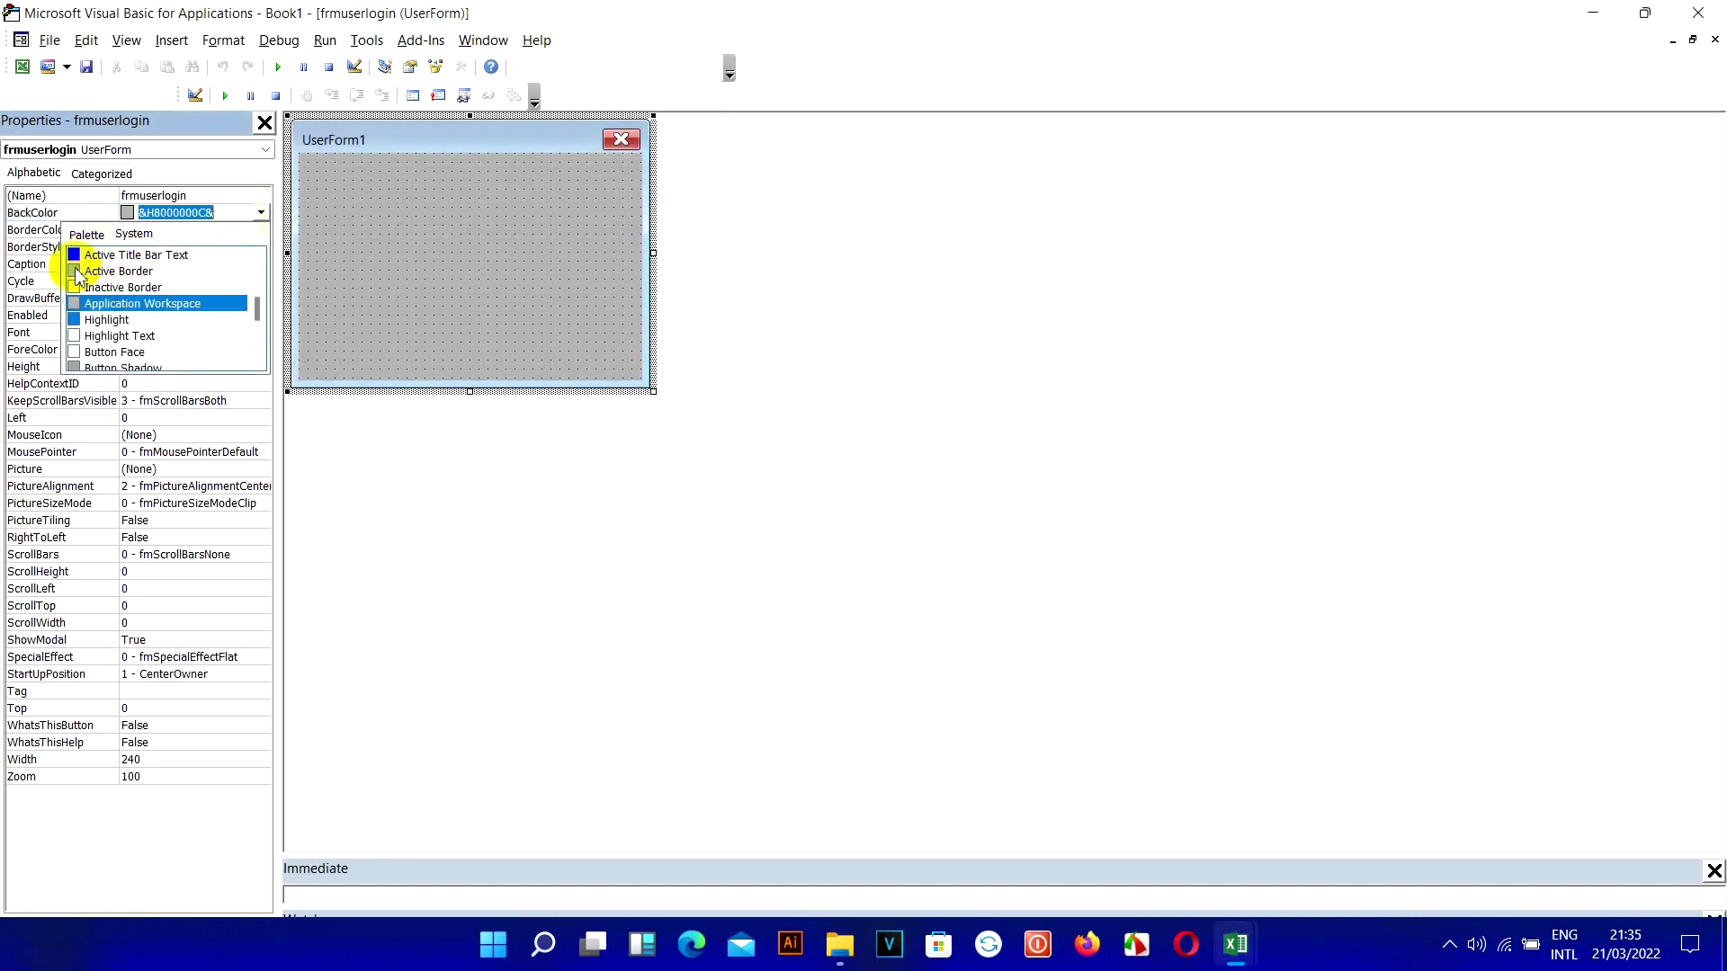
click(75, 280)
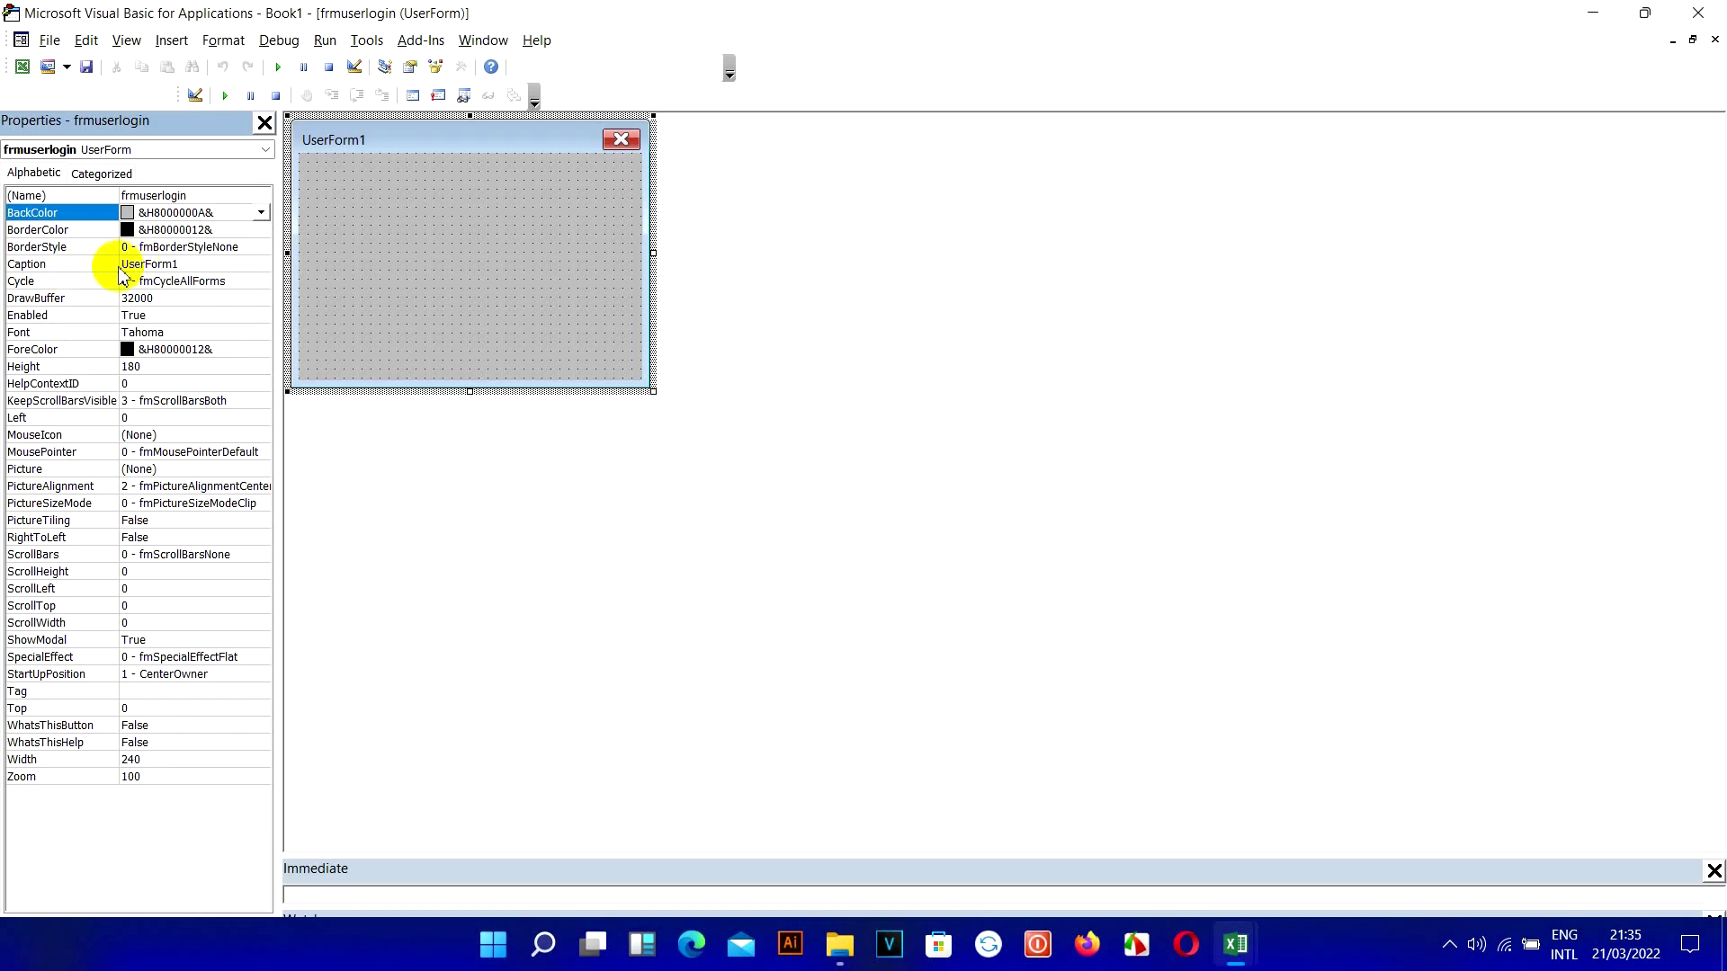
click(194, 248)
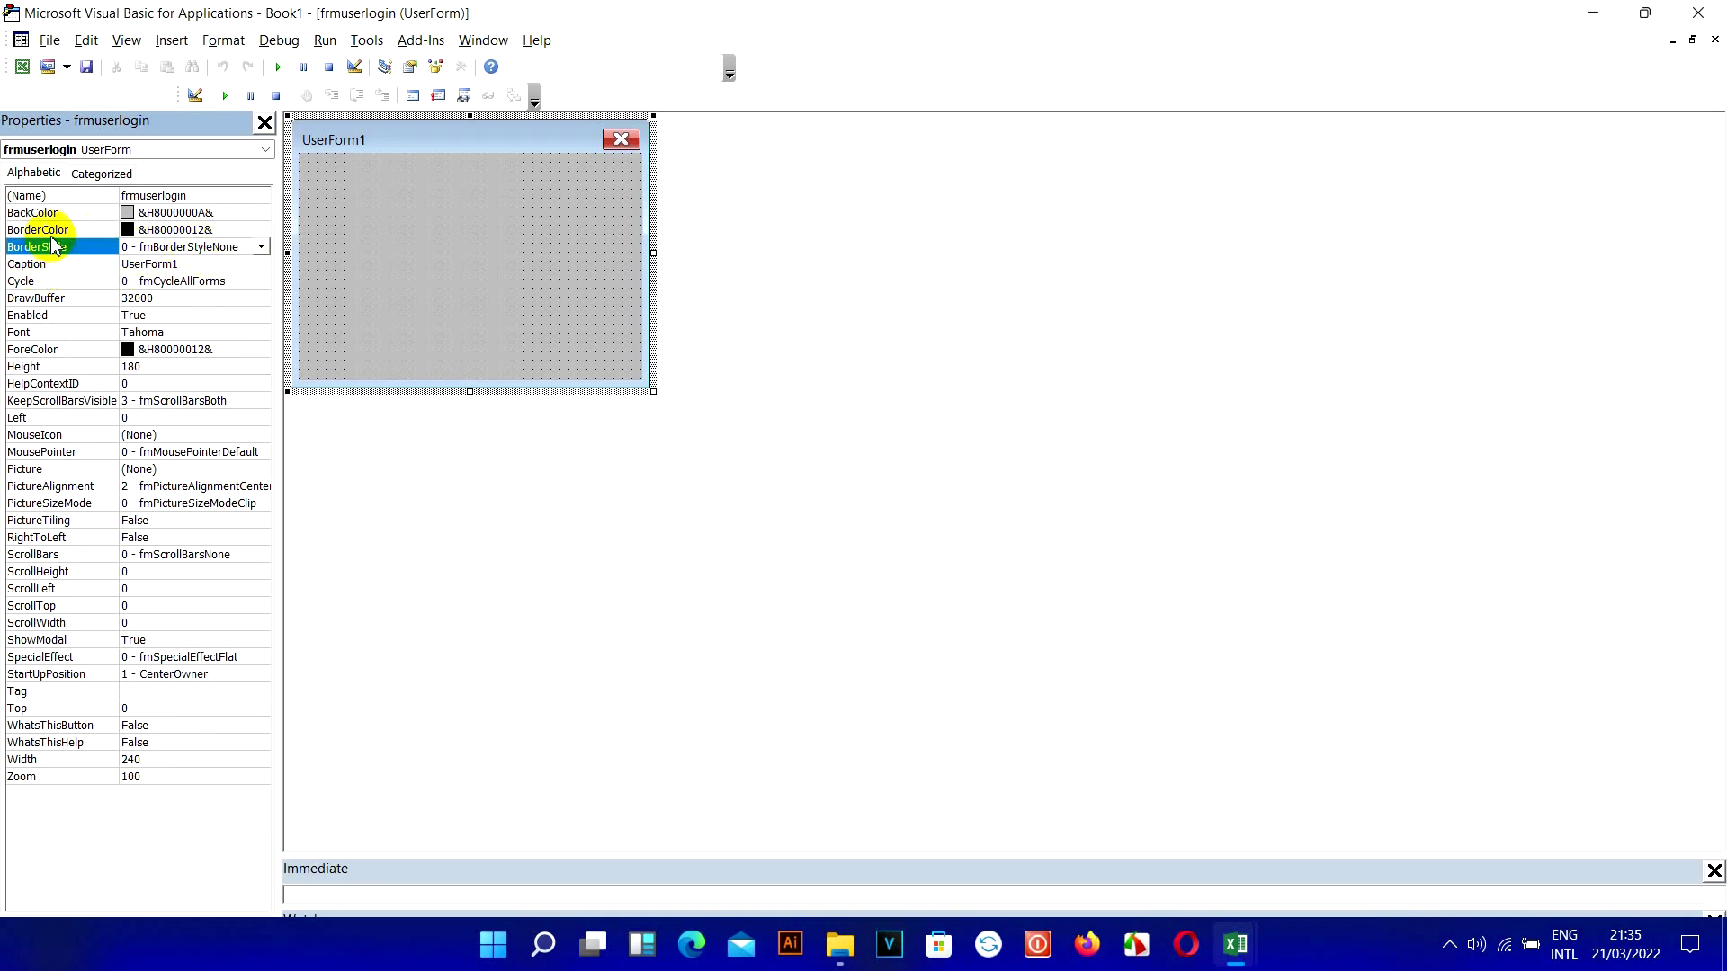
- Set the form's BorderColor to the Button Shadow system colour
click(251, 229)
click(261, 230)
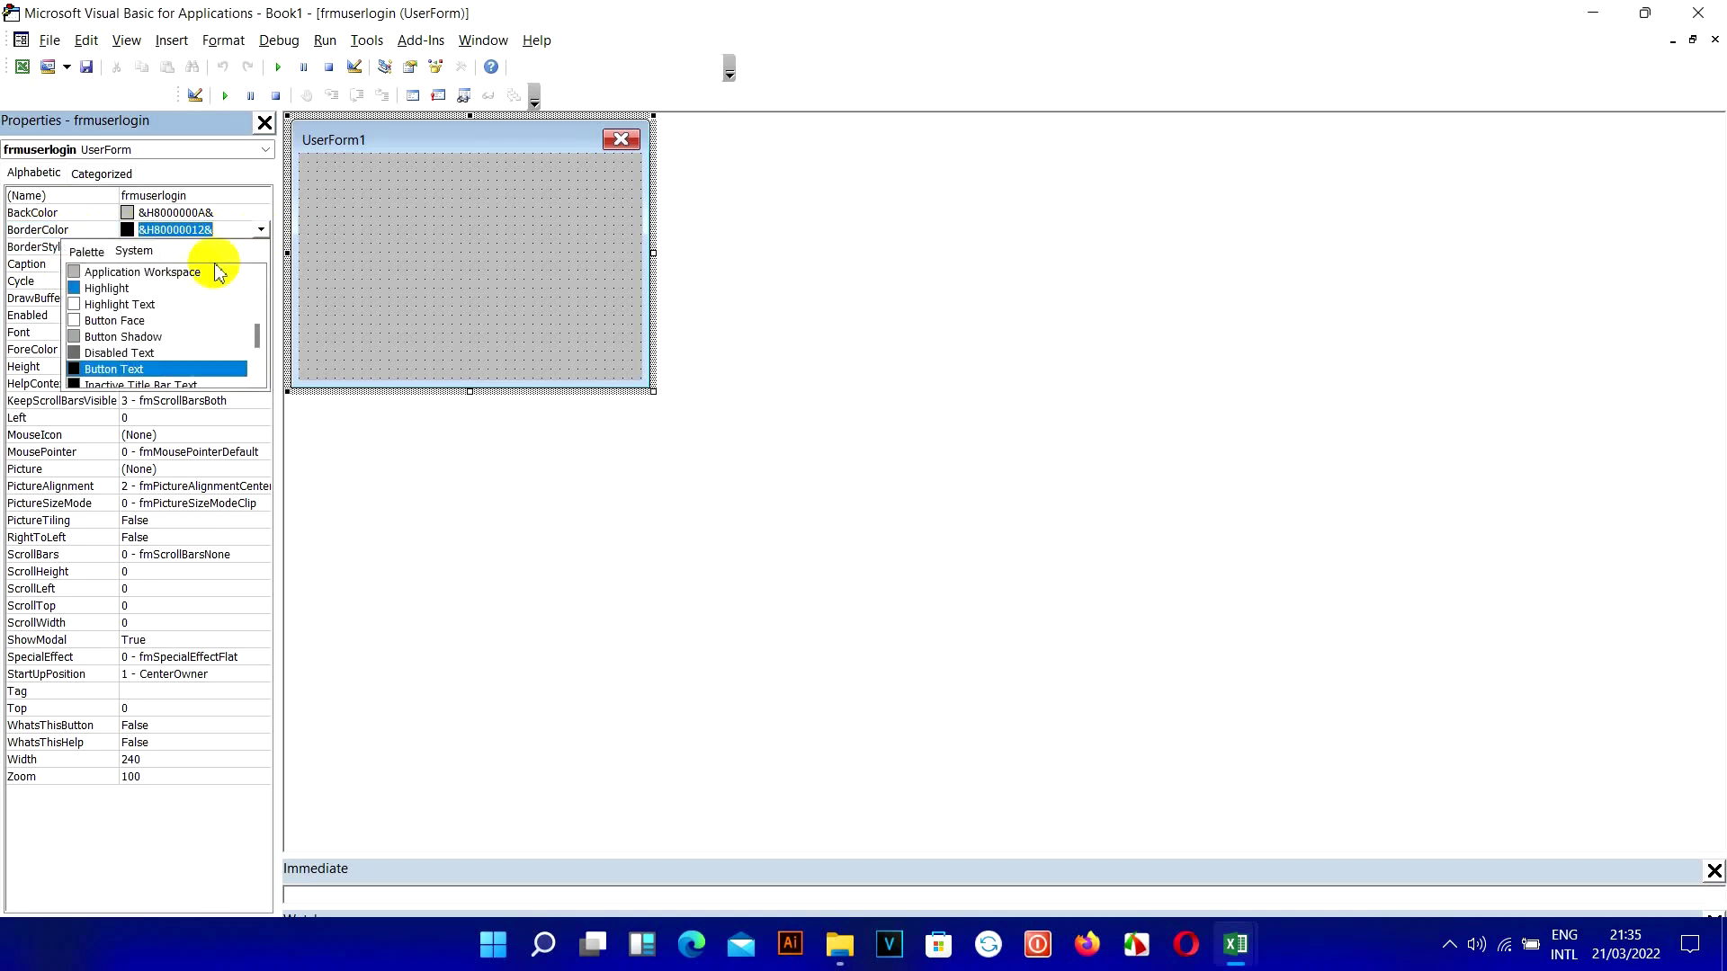
click(79, 321)
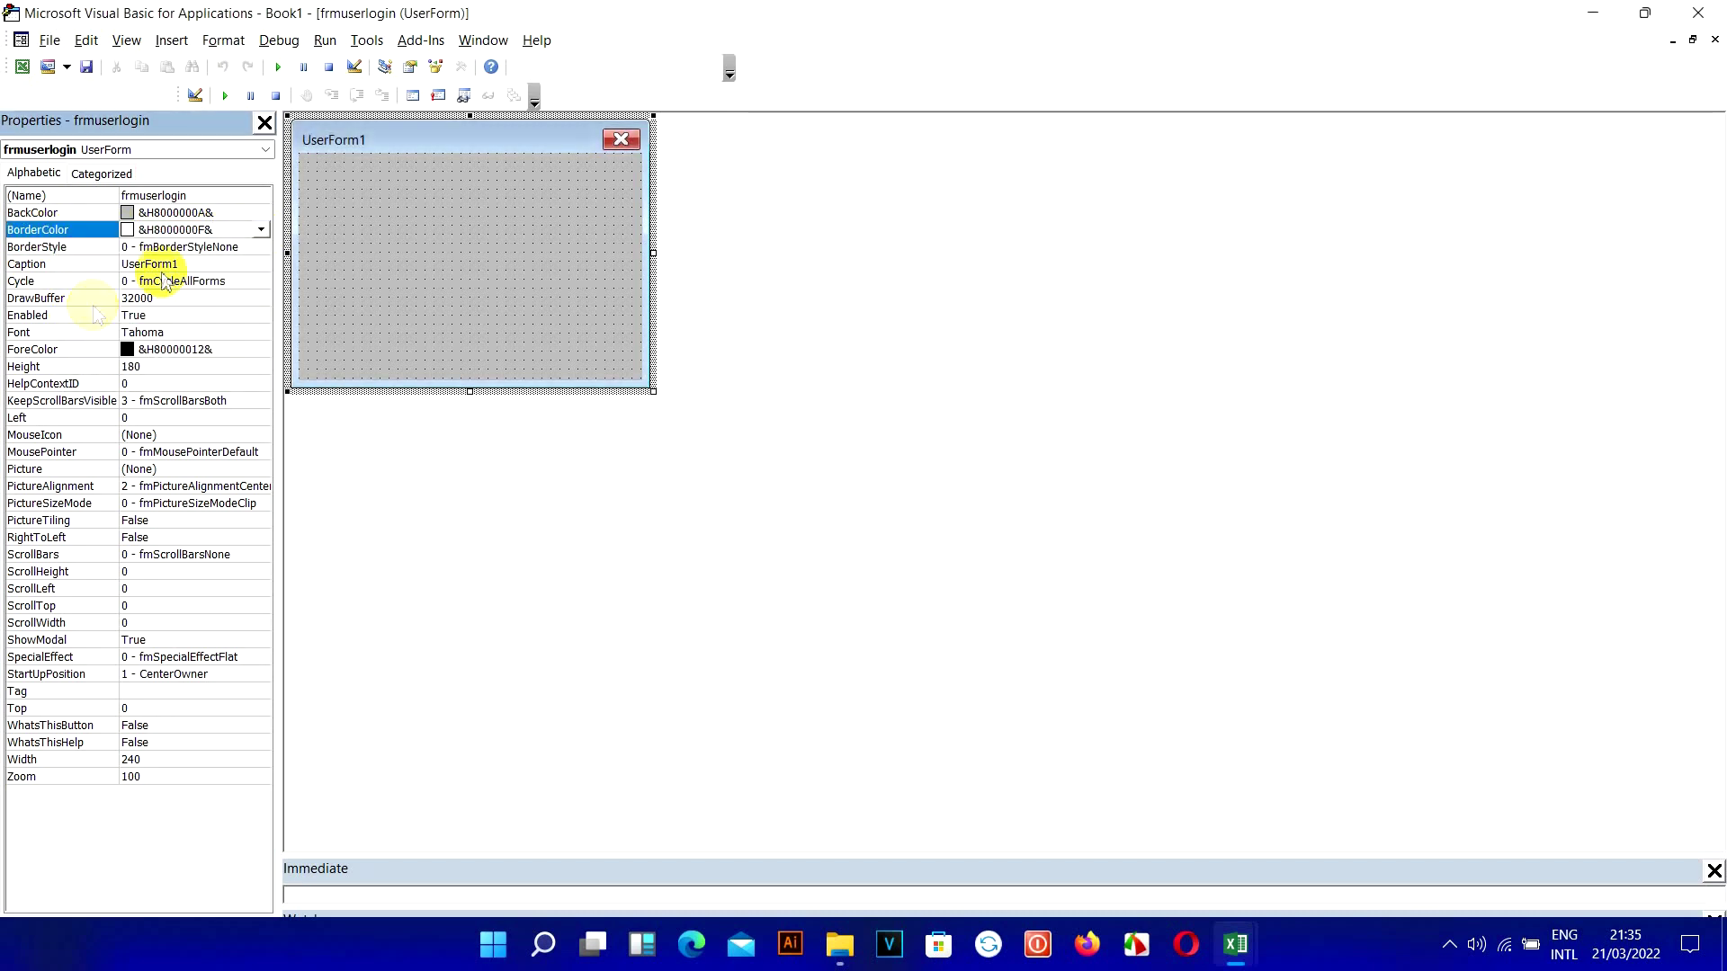
click(261, 229)
click(173, 340)
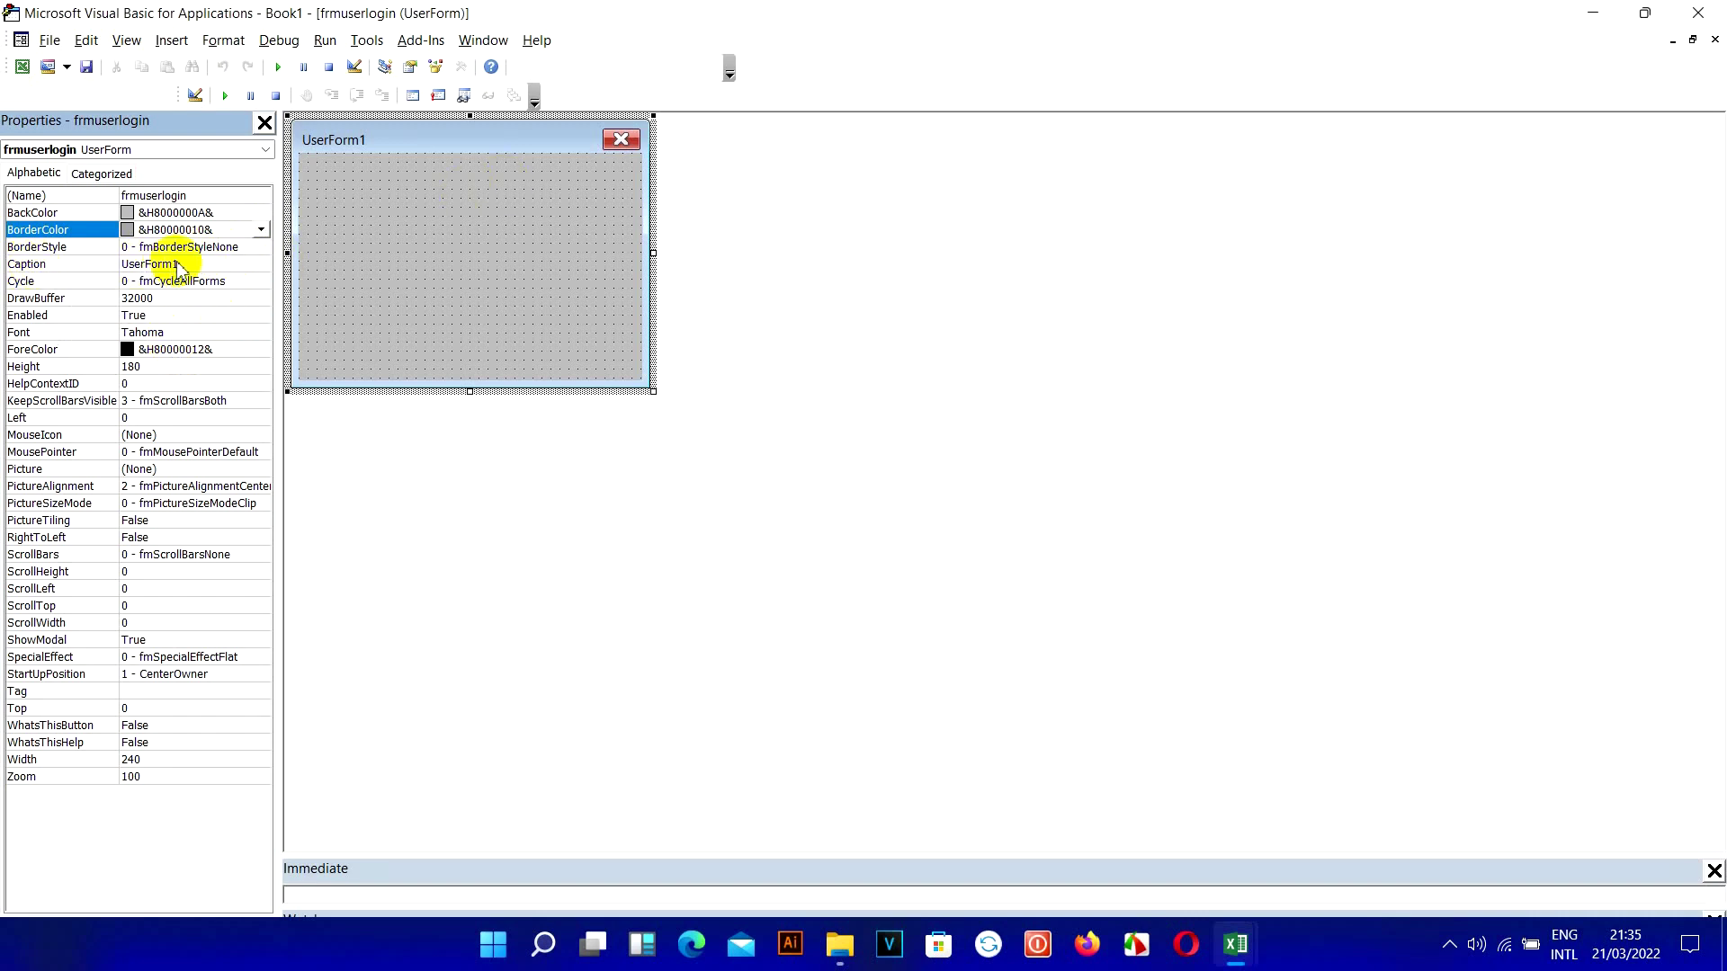
- Set the form's Caption to 'User Login' and try running it
click(216, 264)
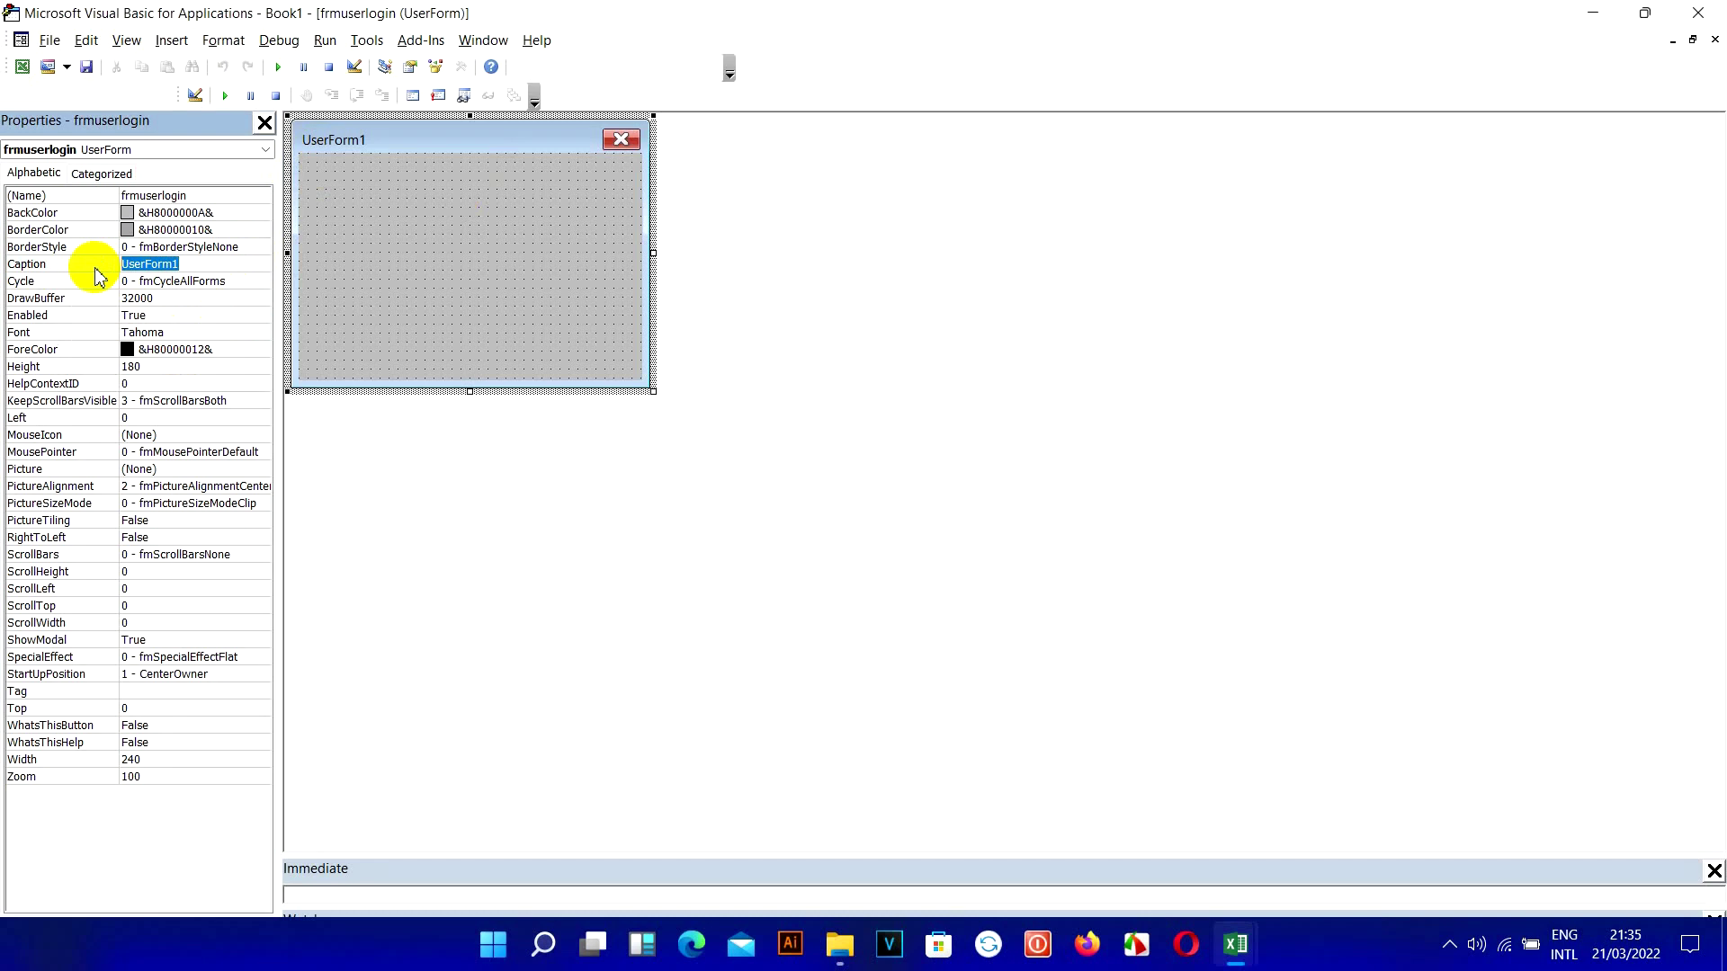
text(US)
key(BackSpace)
key(BackSpace)
text(User Login)
key(Return)
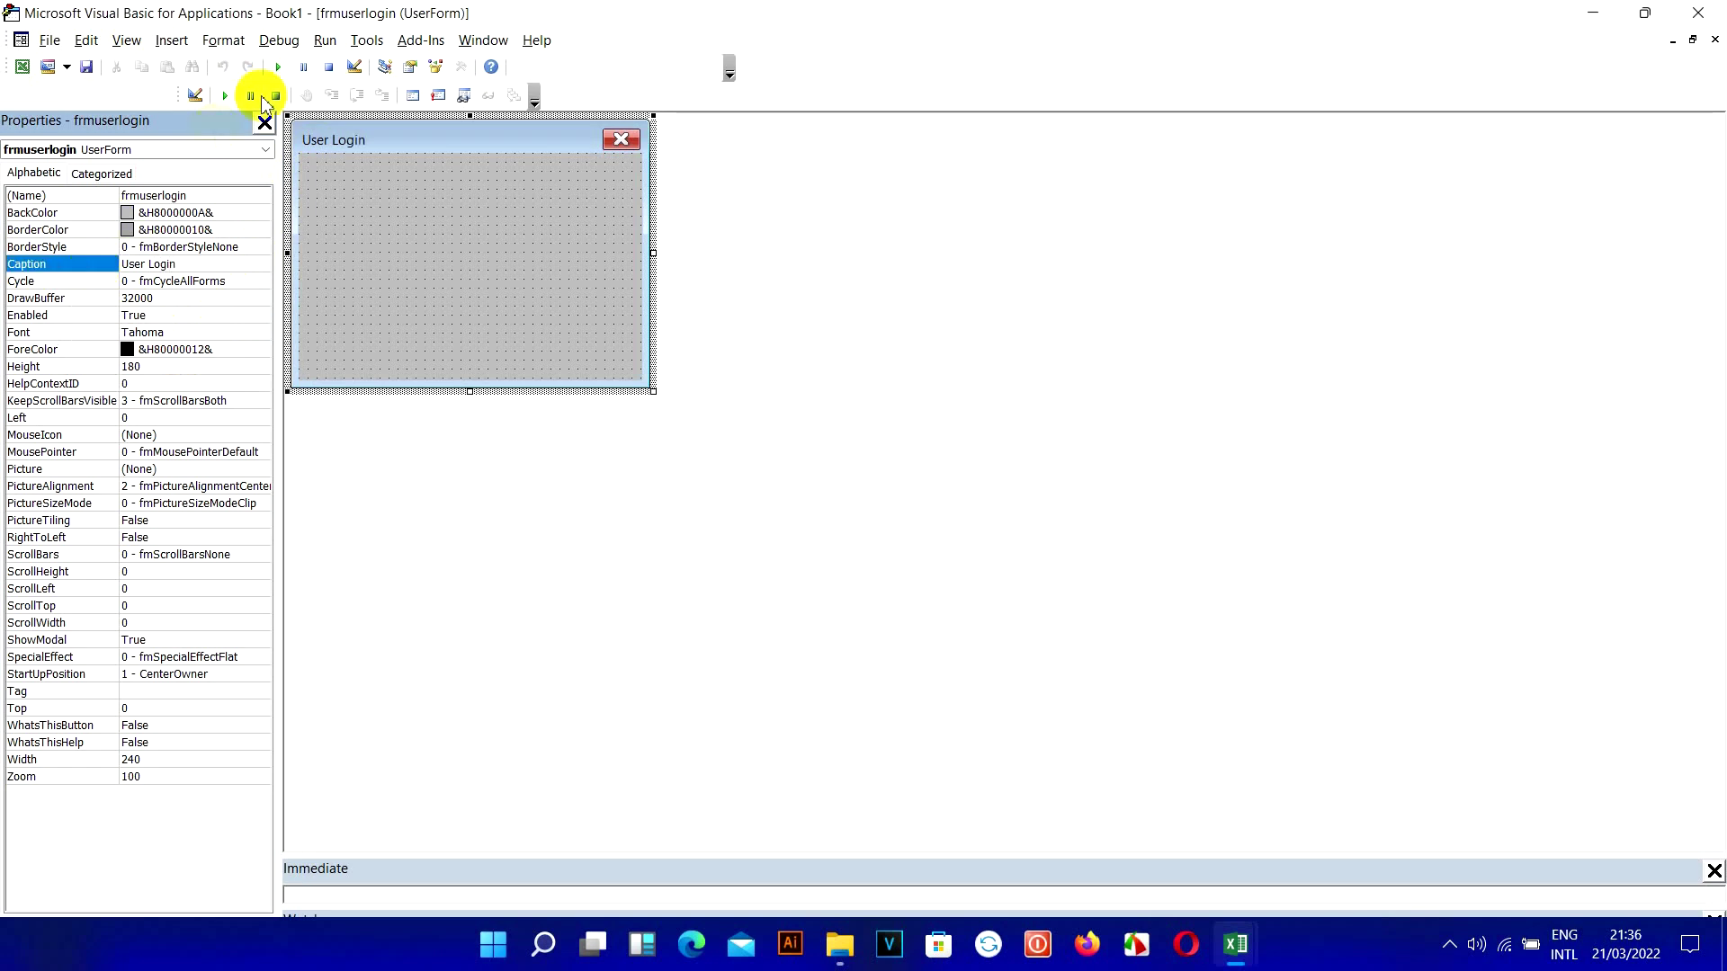
click(225, 95)
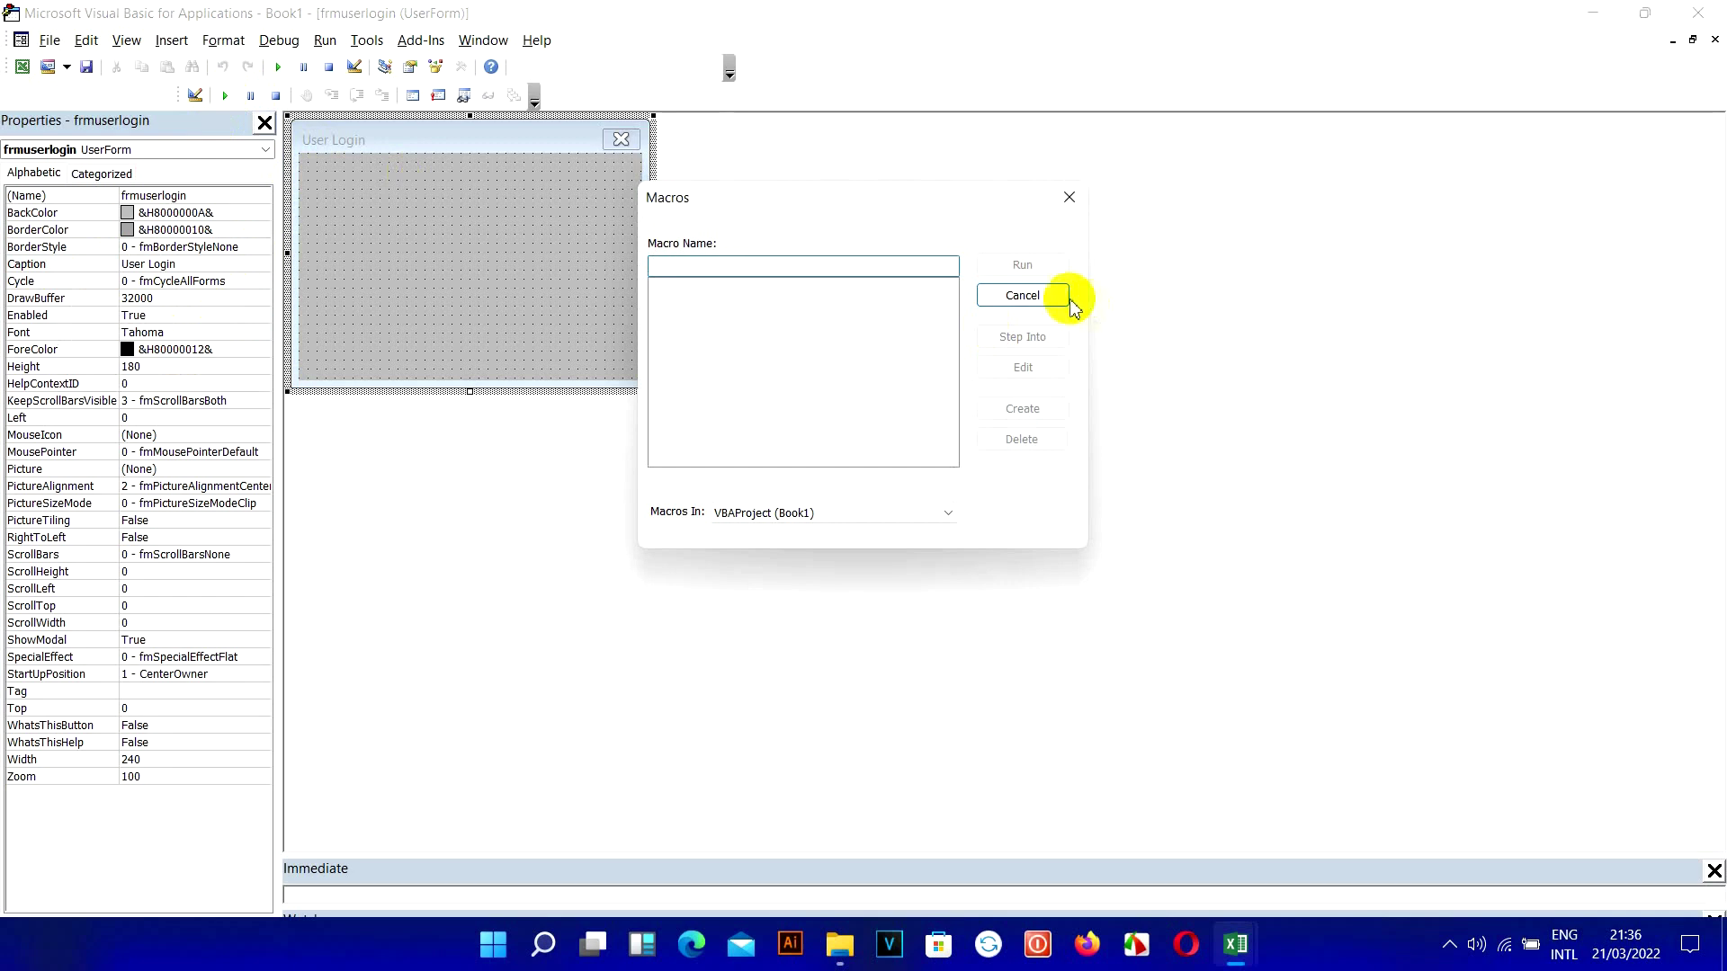
- Dismiss the Macros dialog and run the User Login form from its designer
click(1054, 295)
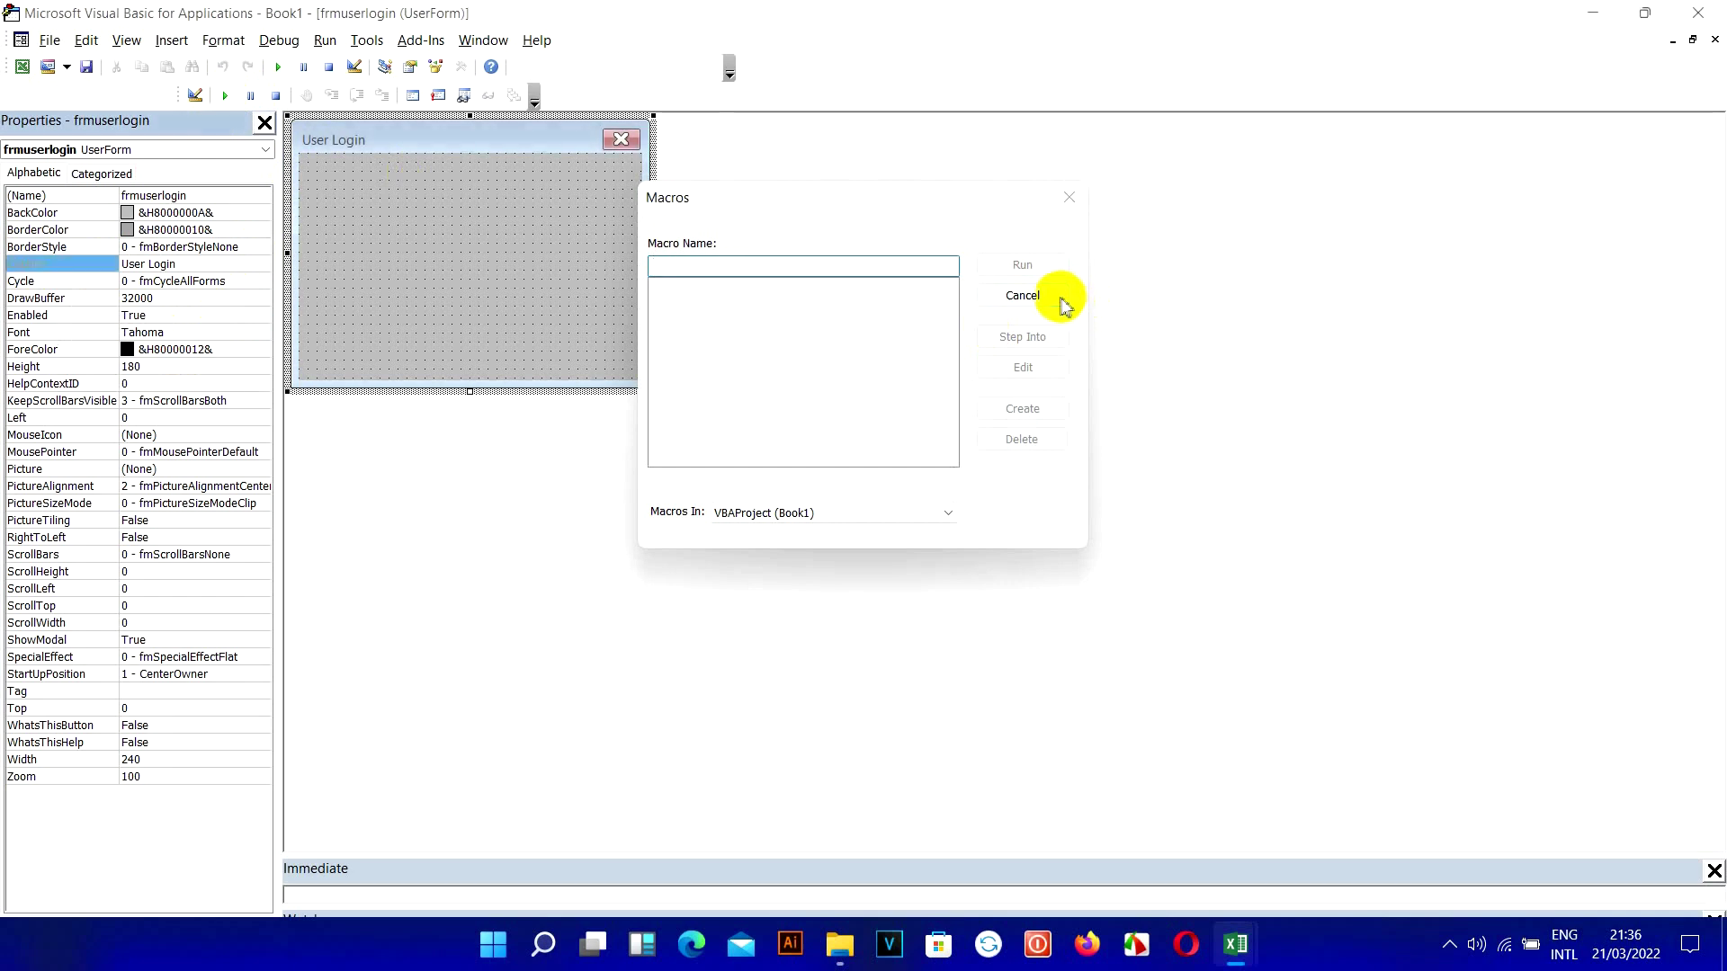
double_click(512, 246)
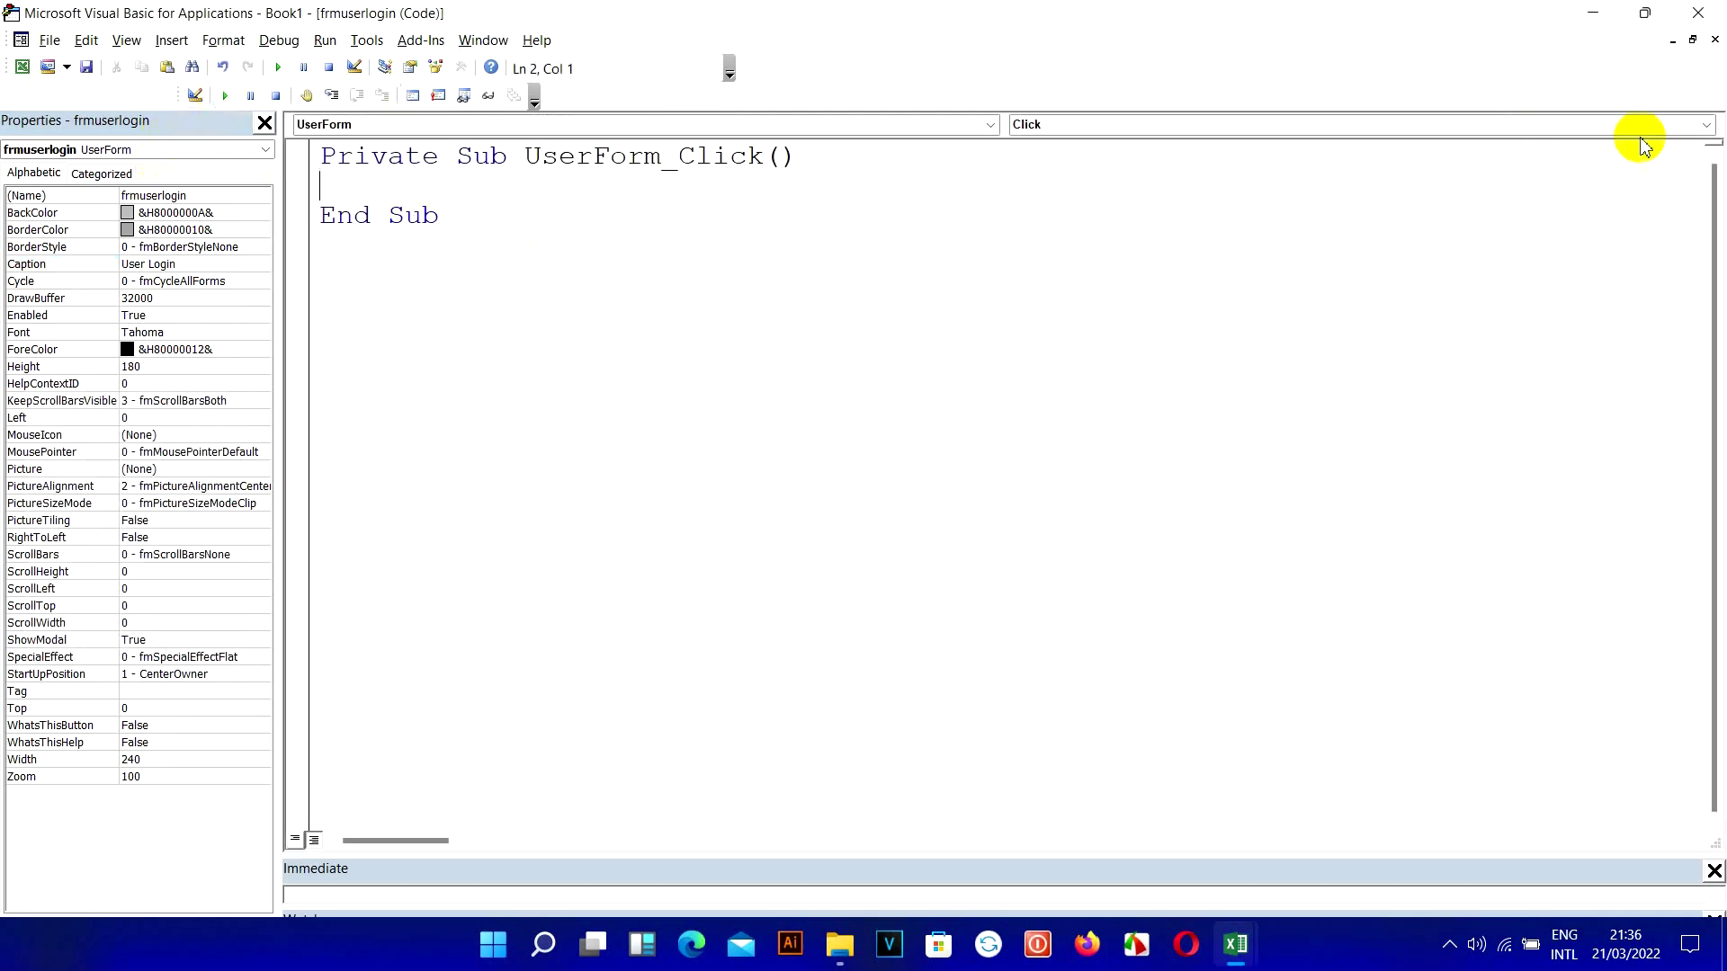
click(1715, 42)
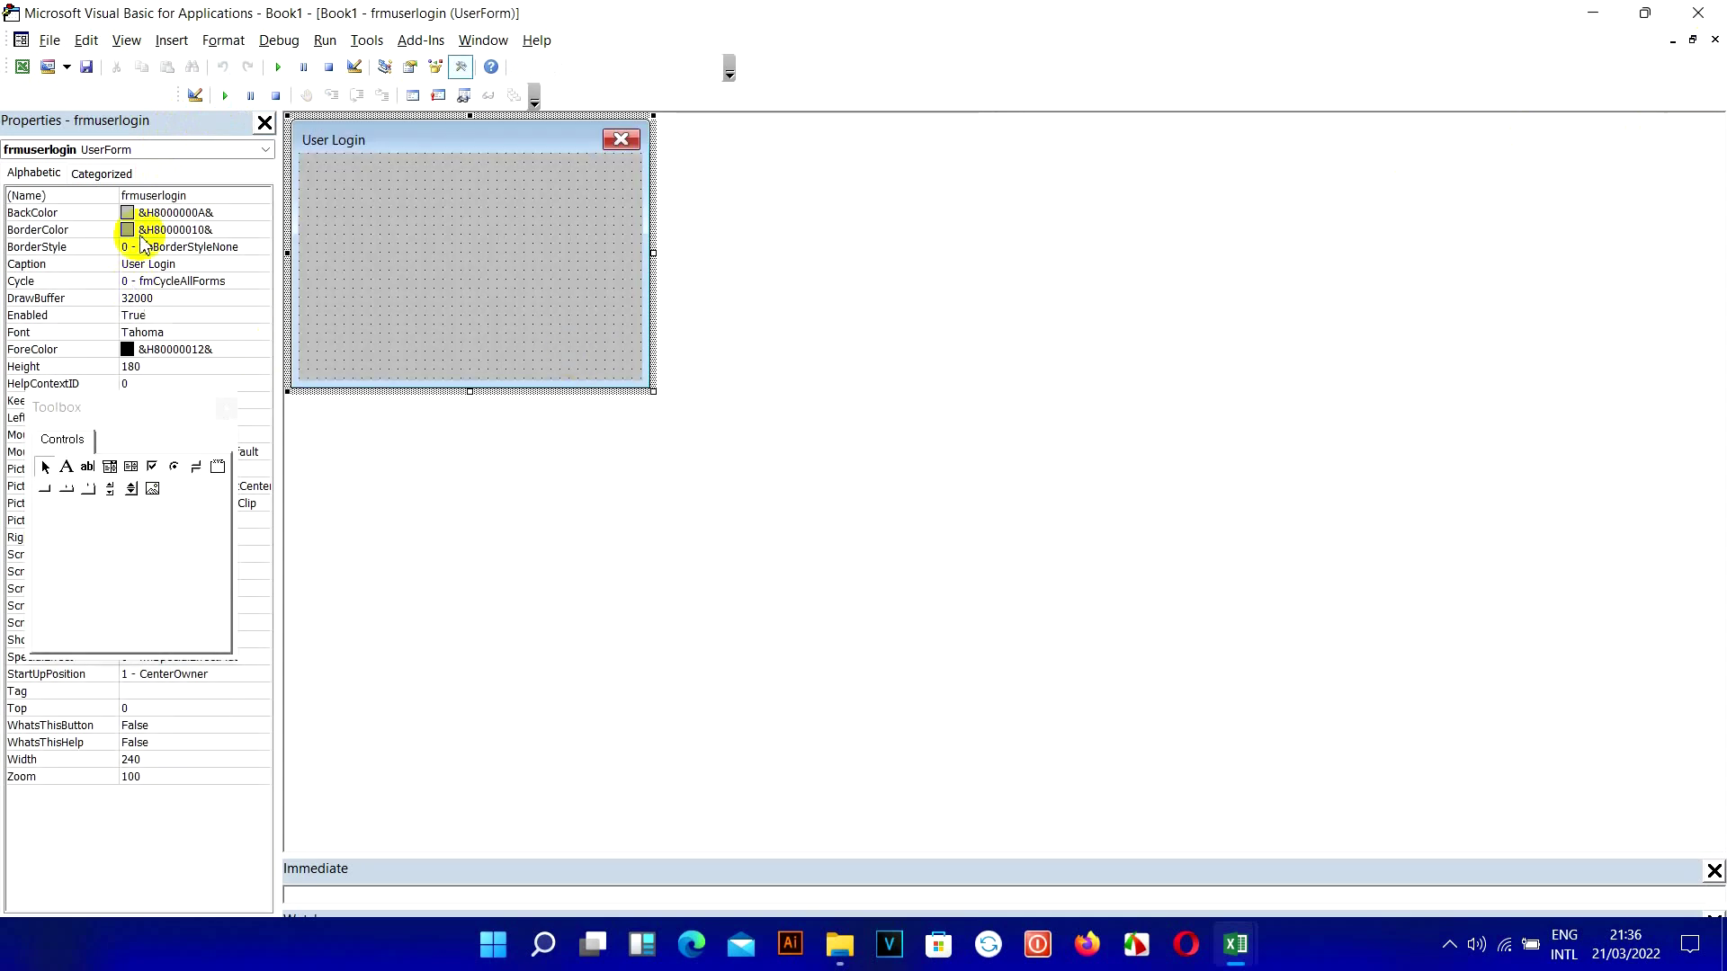
click(227, 96)
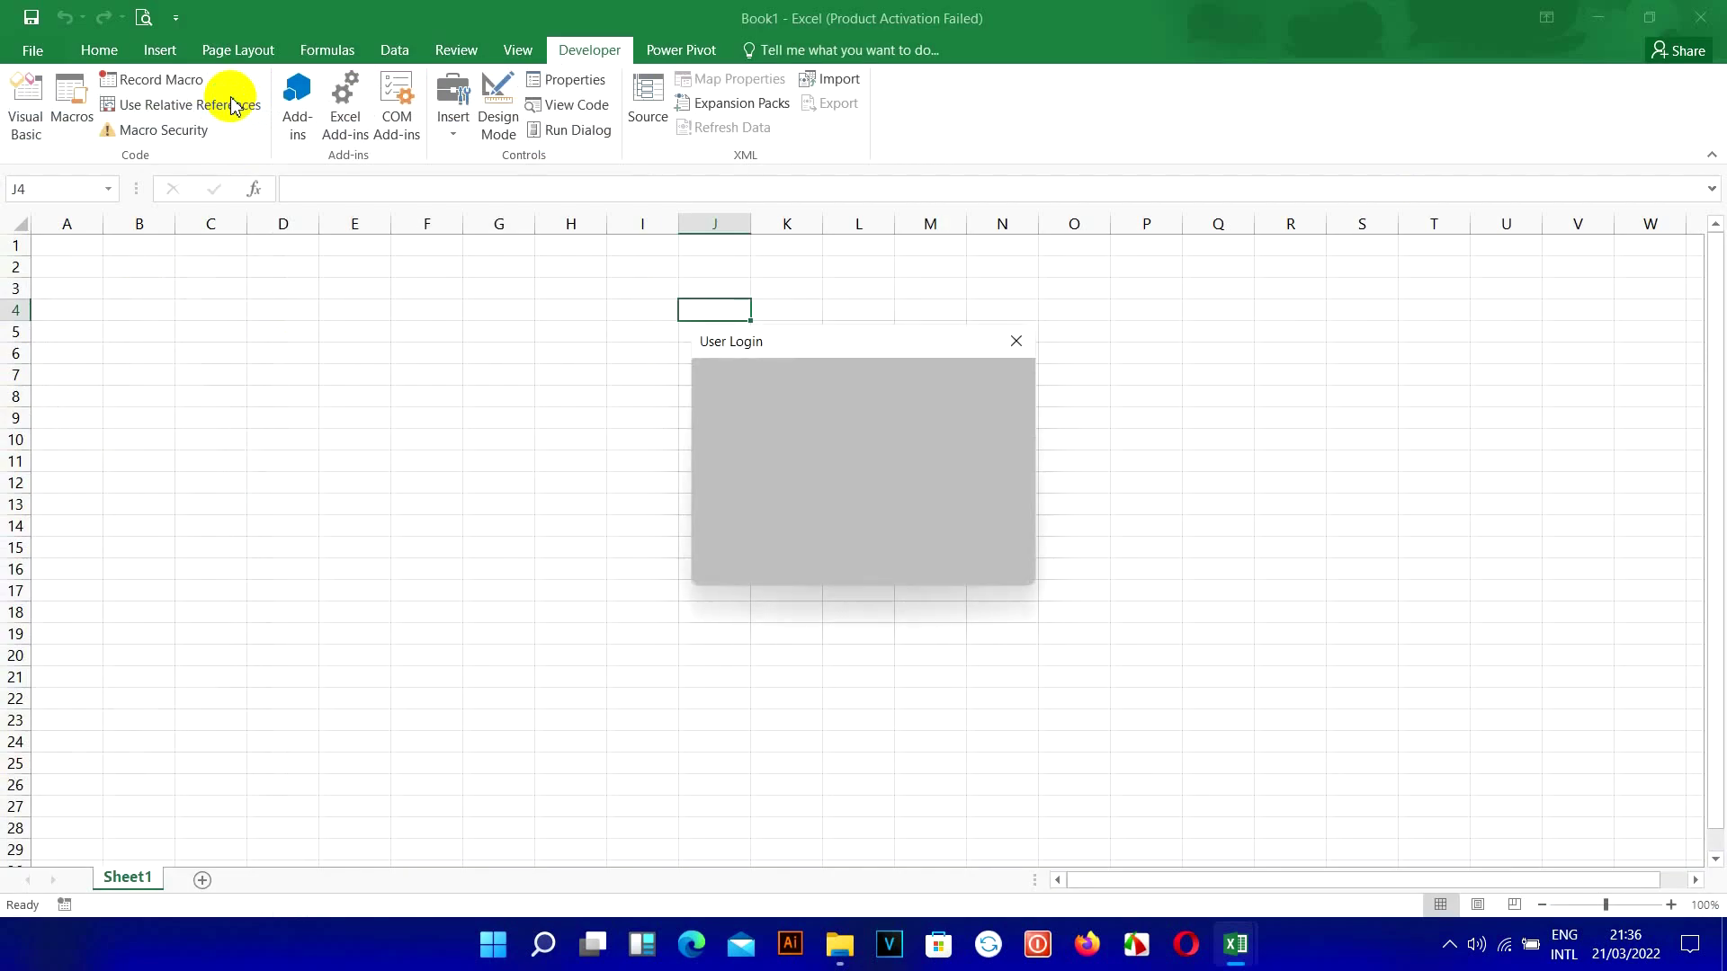
- Drag the running User Login form around the sheet, then close it
mouse_move(854, 351)
mouse_down()
mouse_move(554, 282)
mouse_move(814, 391)
mouse_up()
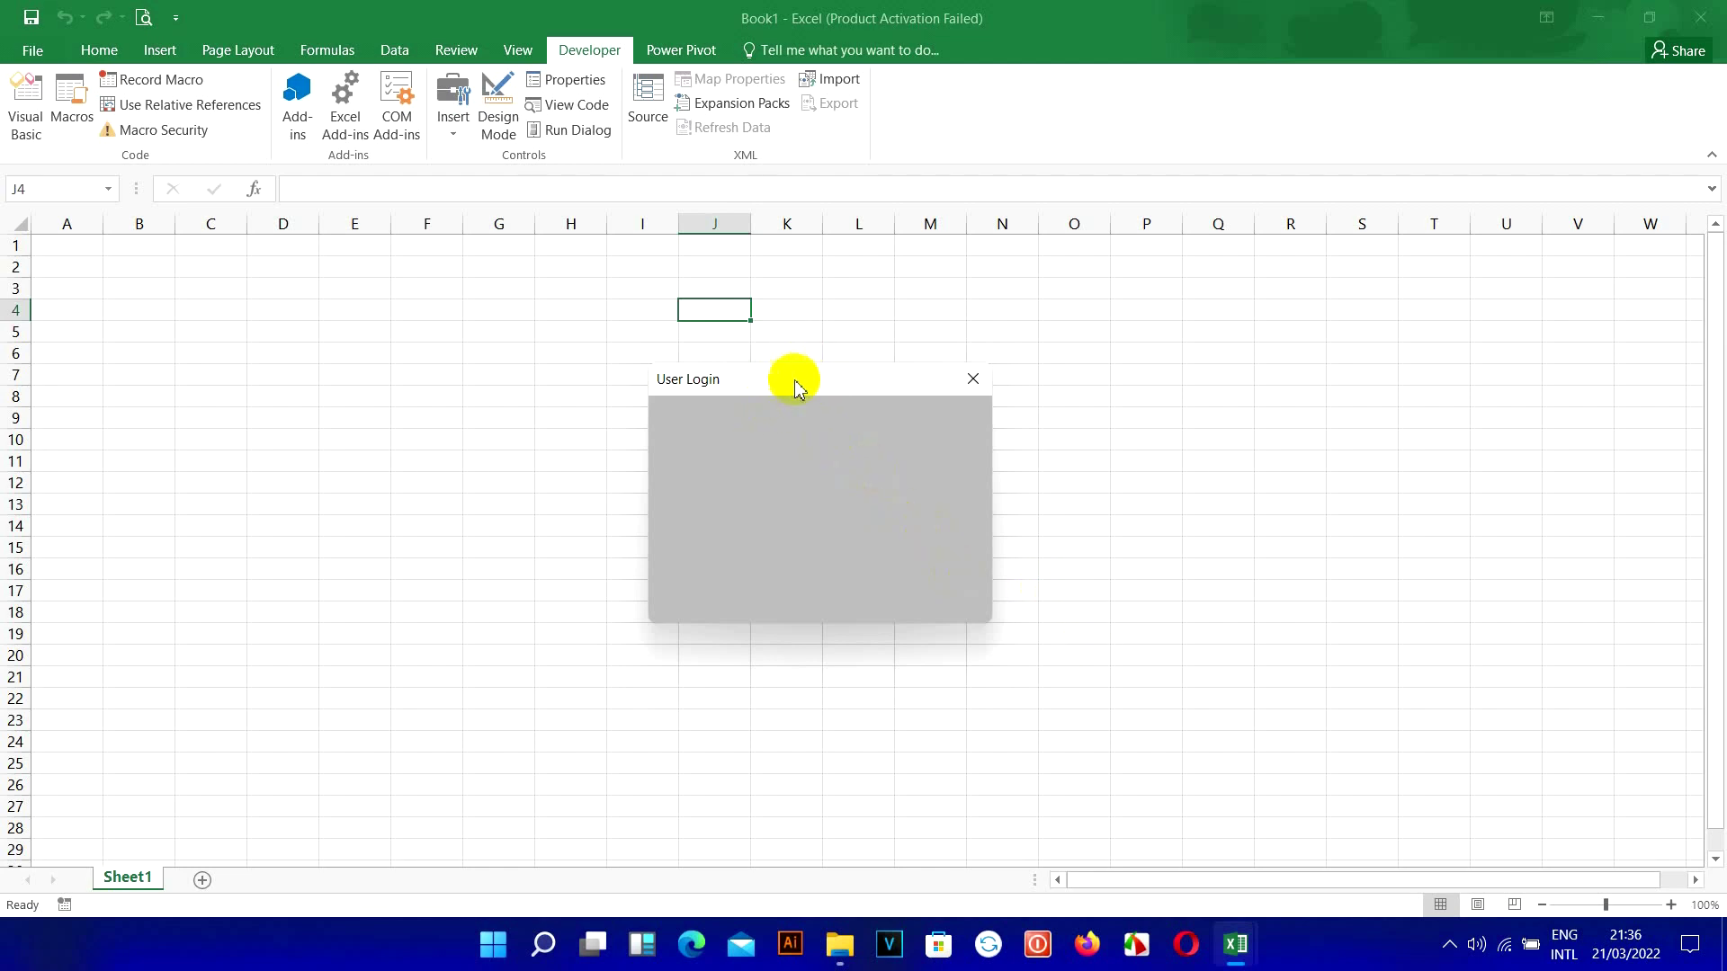
drag(795, 385, 646, 243)
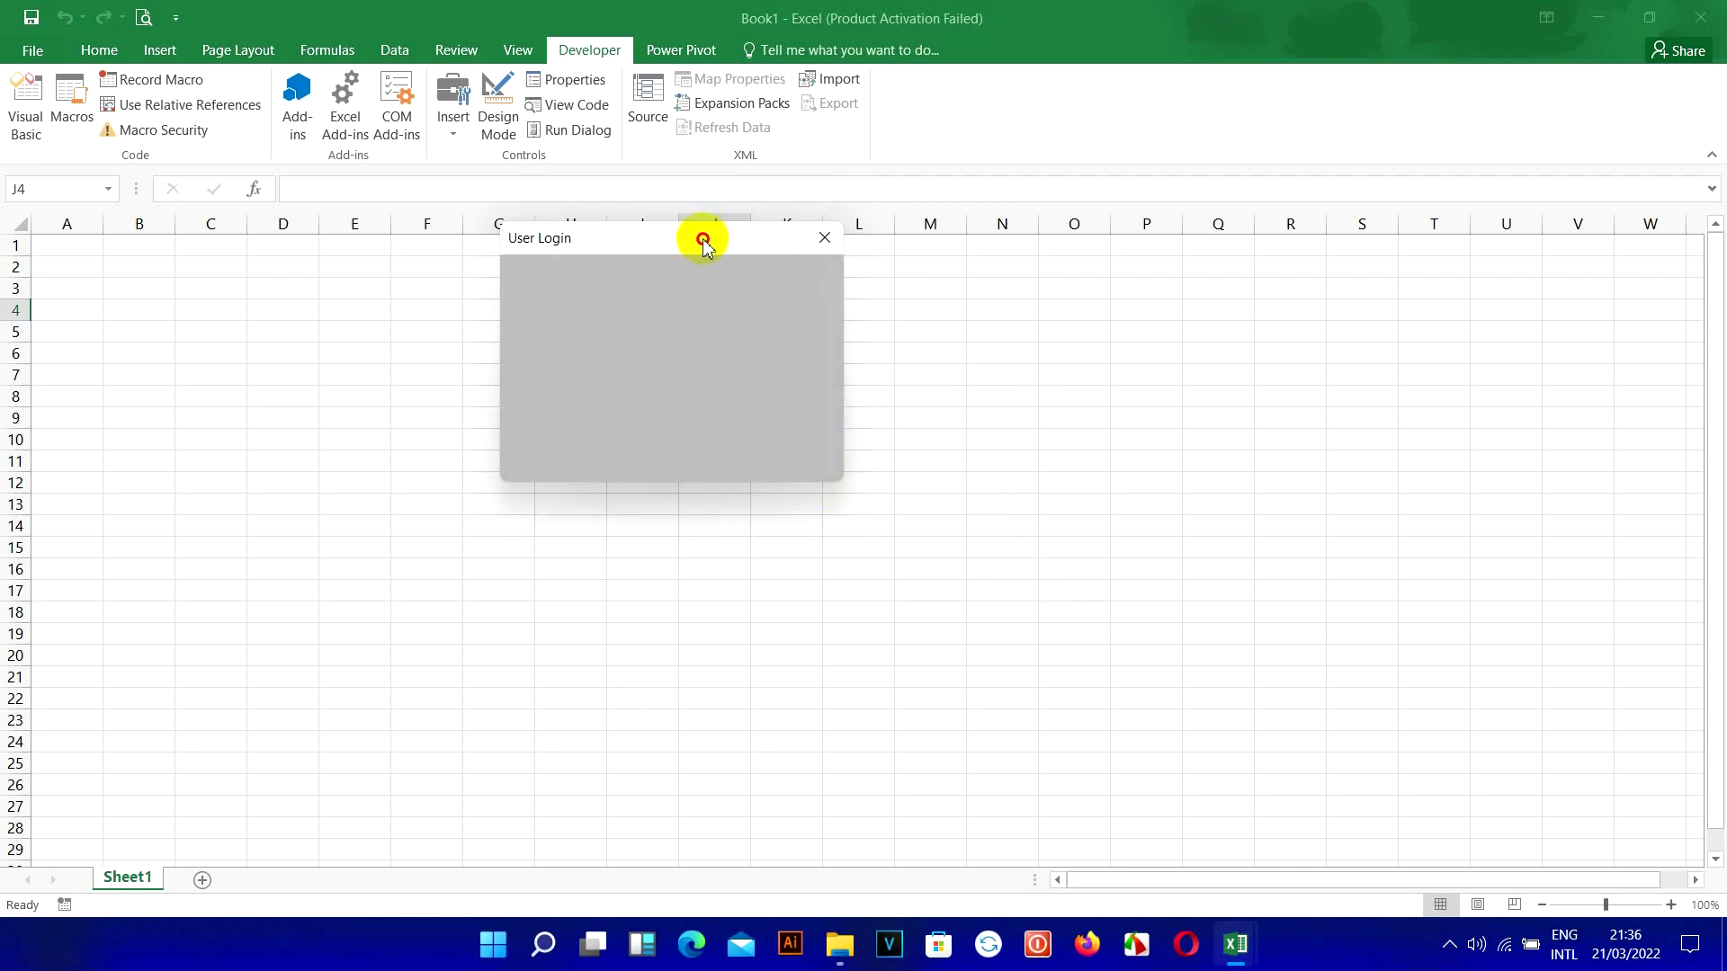
drag(701, 237, 473, 249)
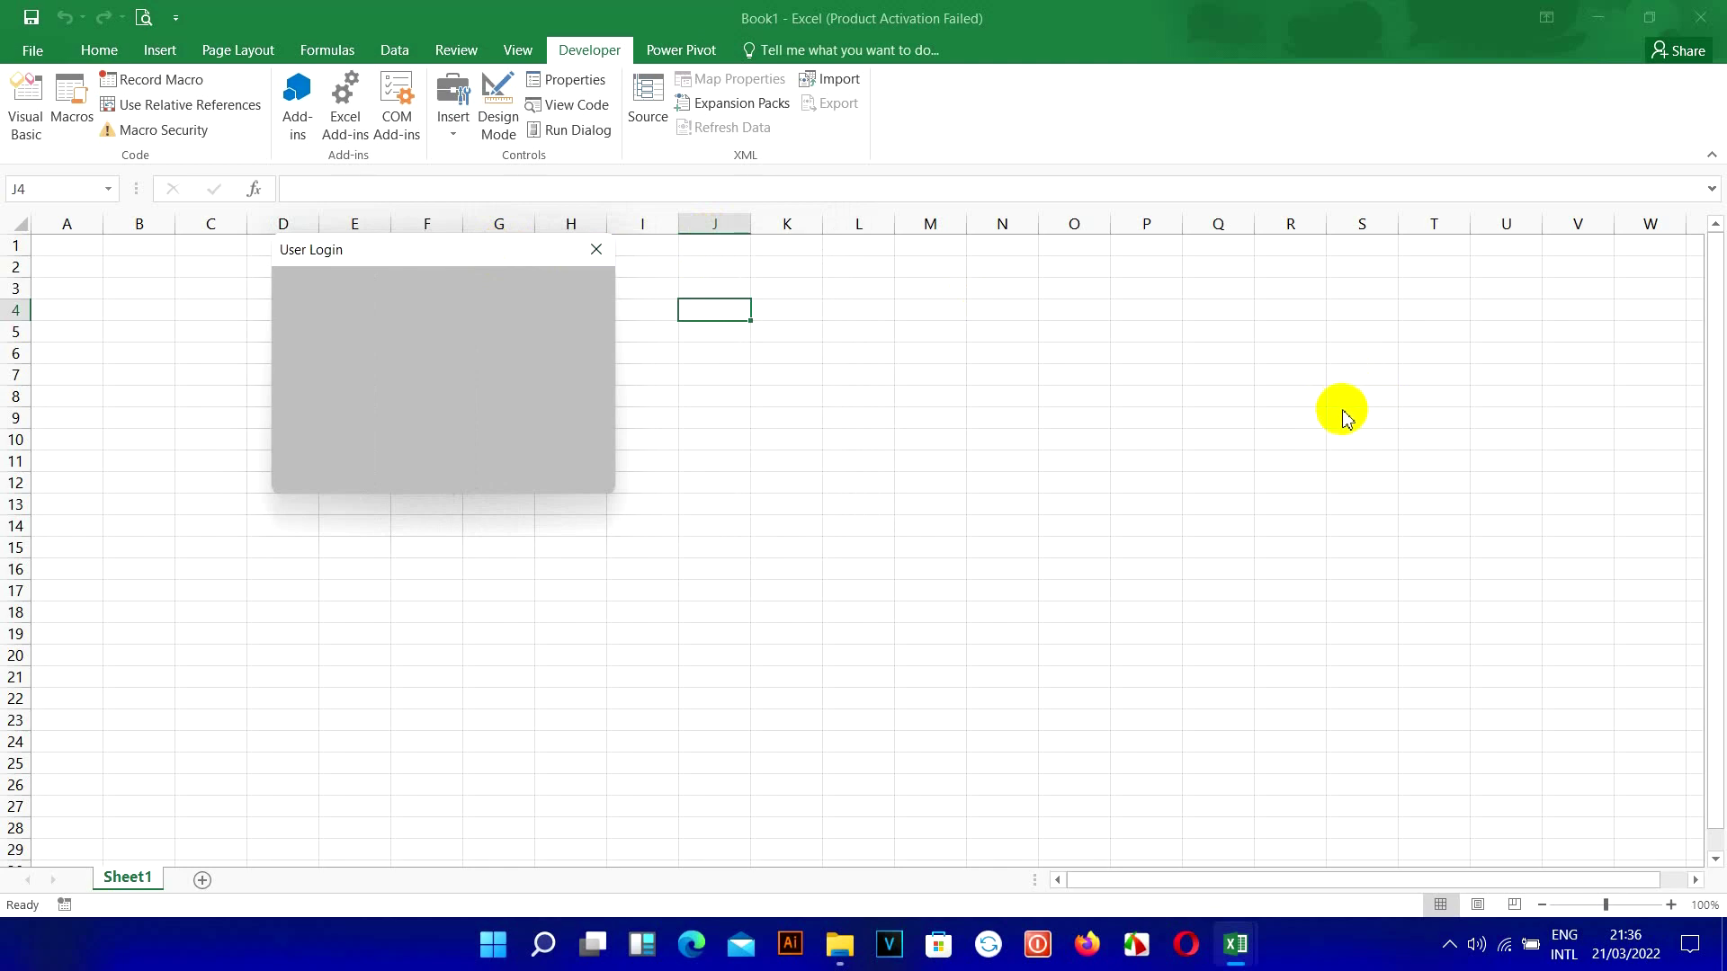
drag(448, 260, 714, 346)
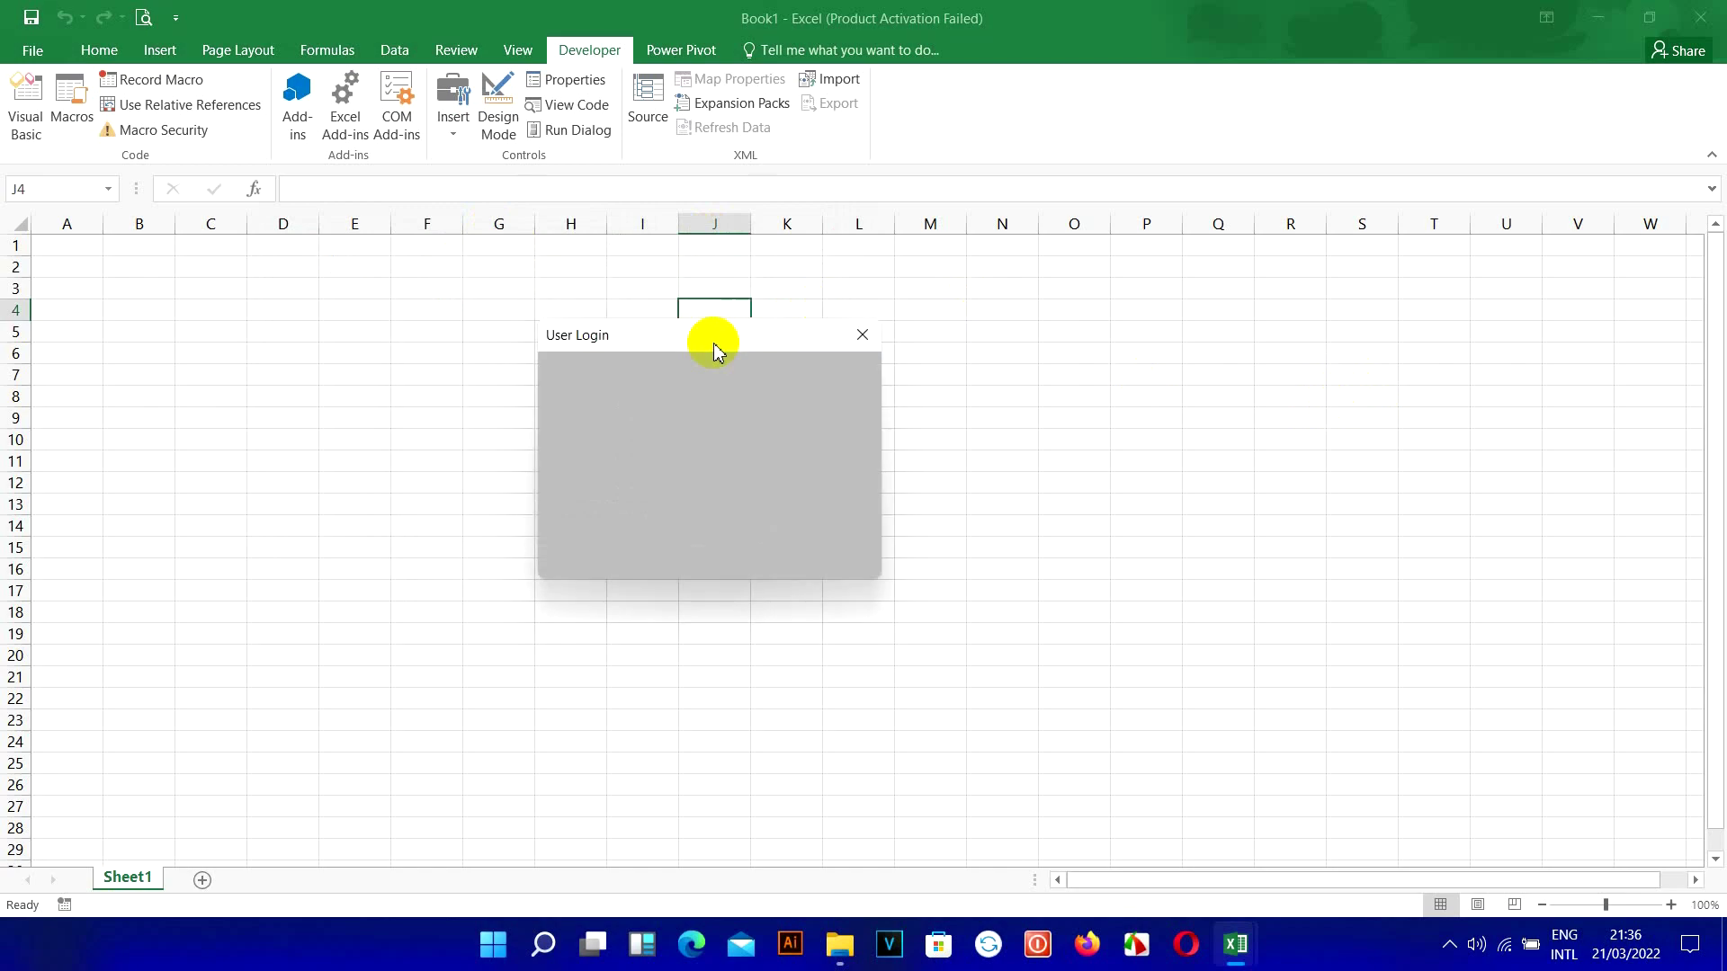
click(861, 334)
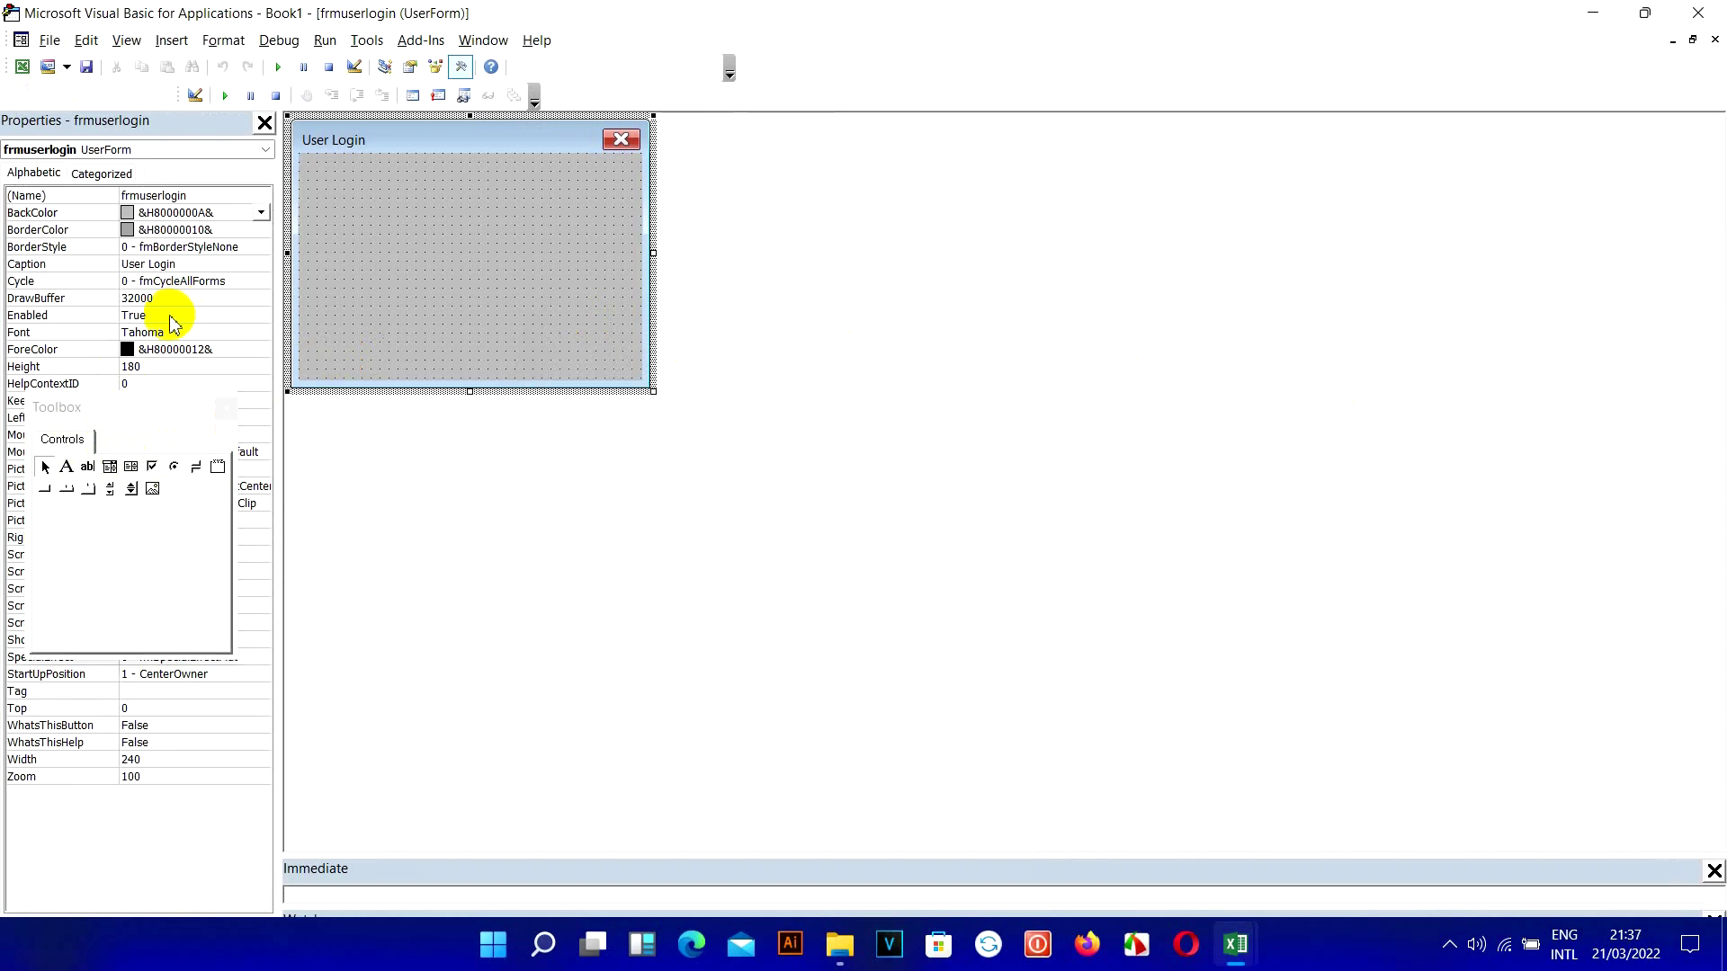
click(232, 332)
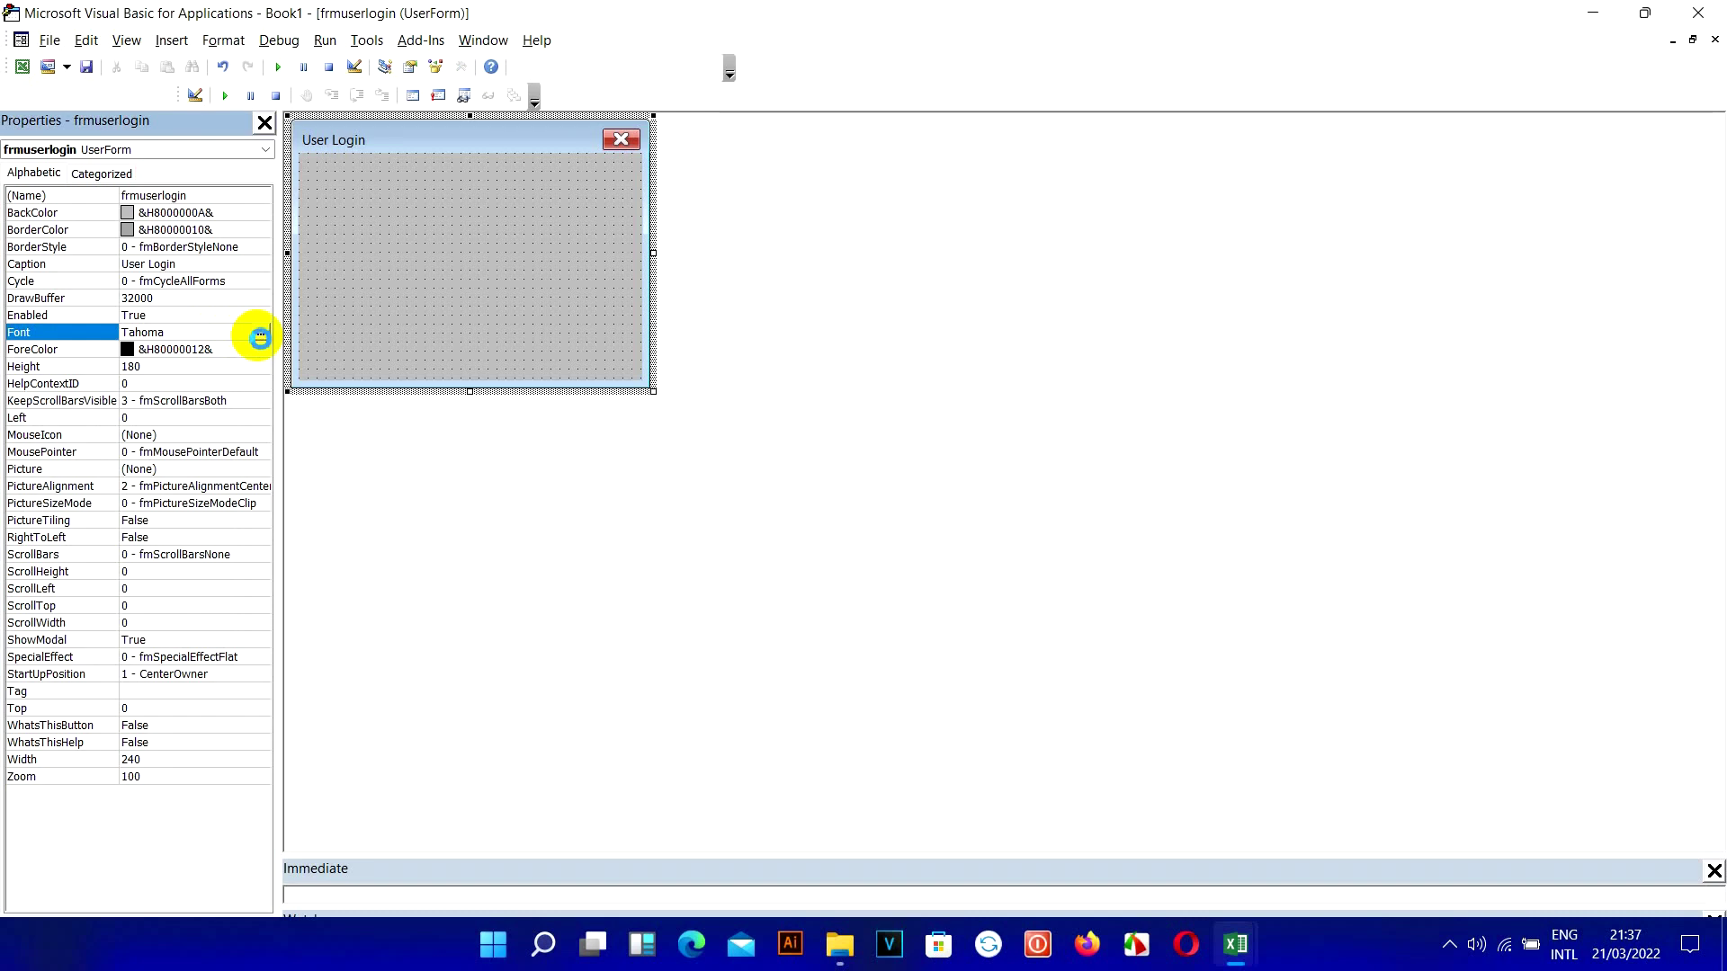
- Change the form's font to Times New Roman at a larger size
click(260, 337)
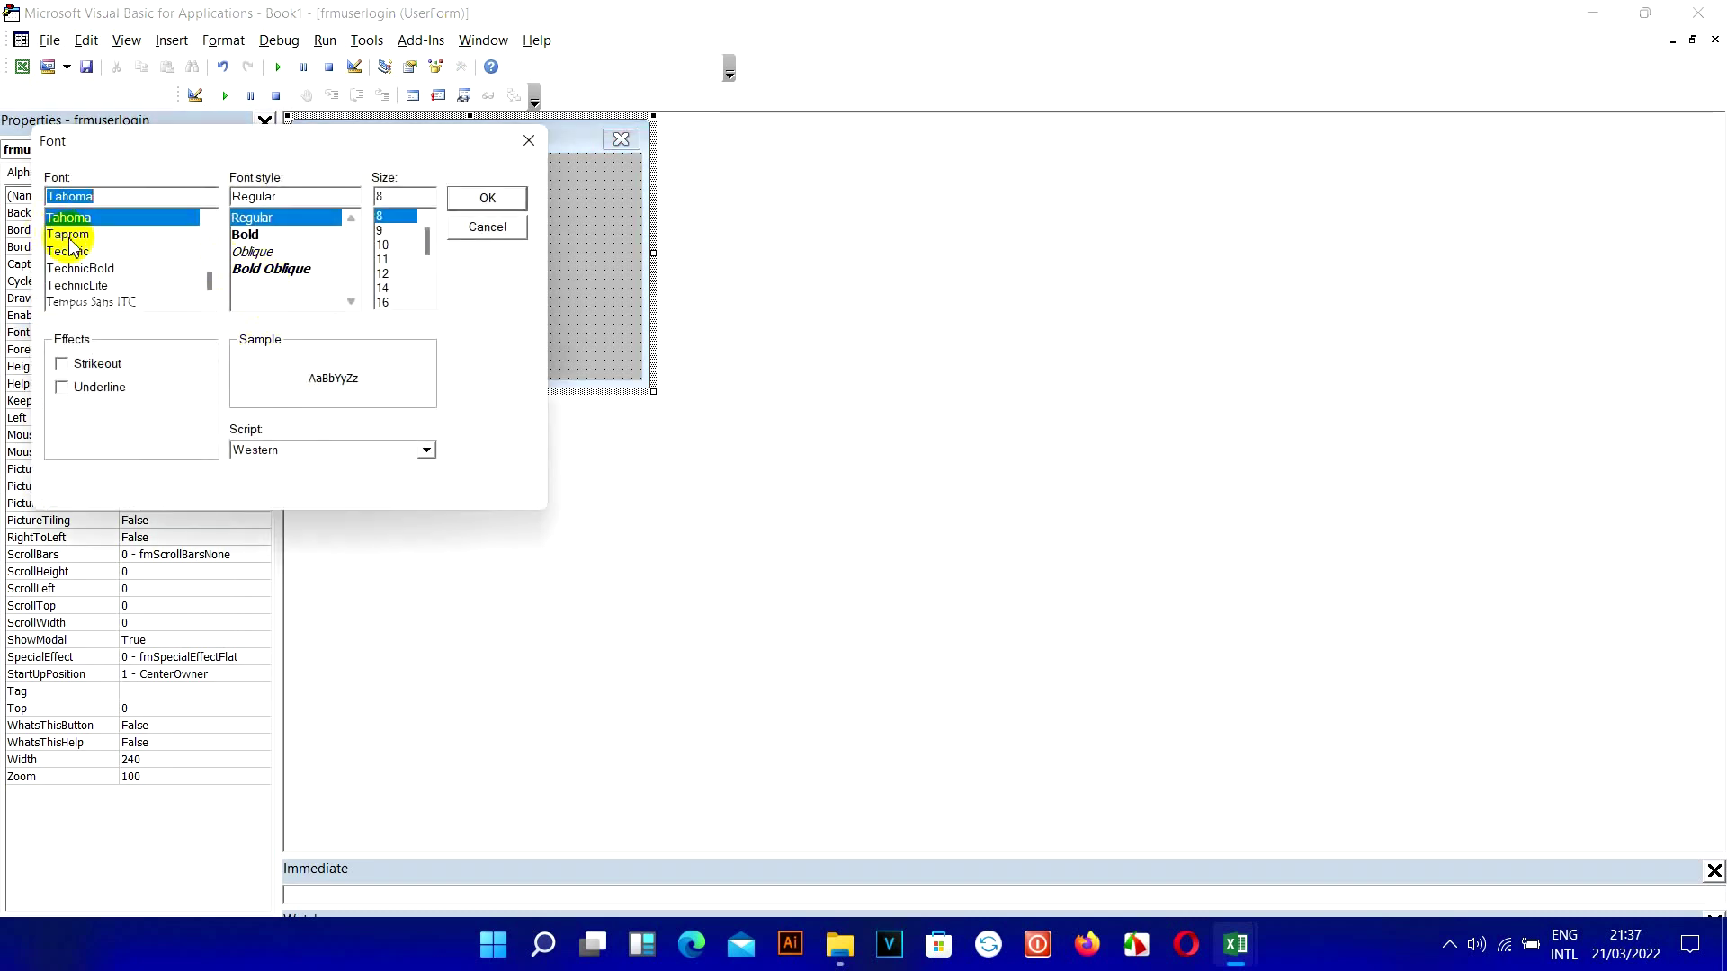
text(Time)
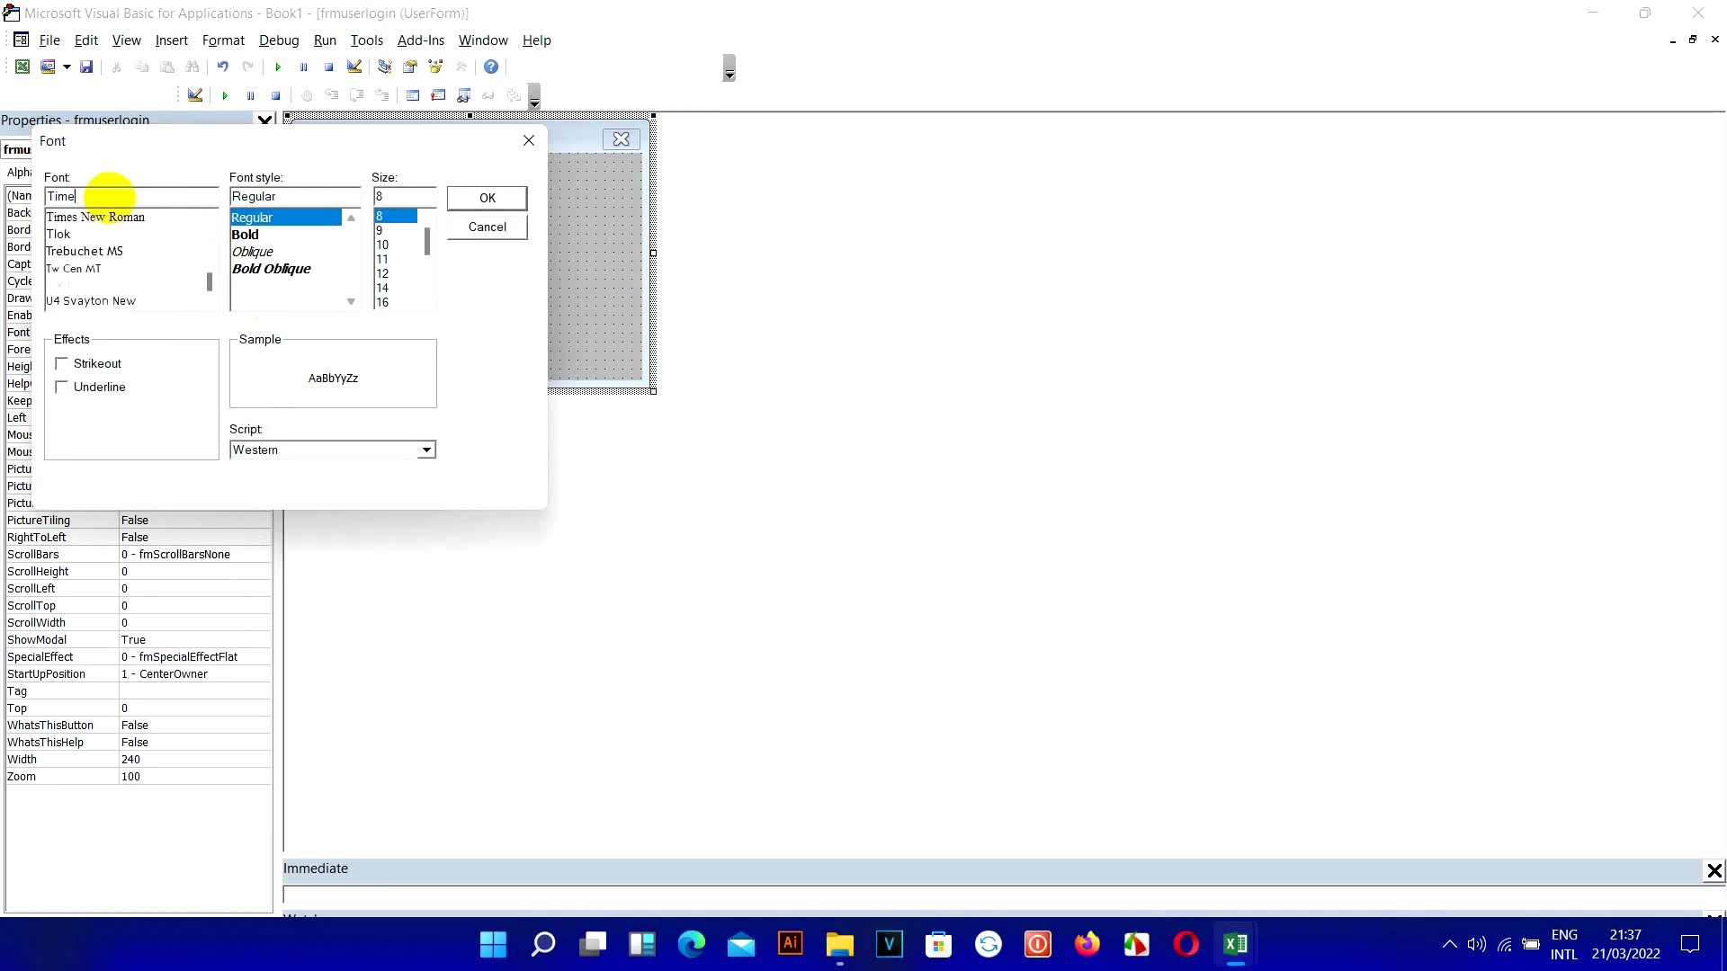
click(144, 217)
click(383, 273)
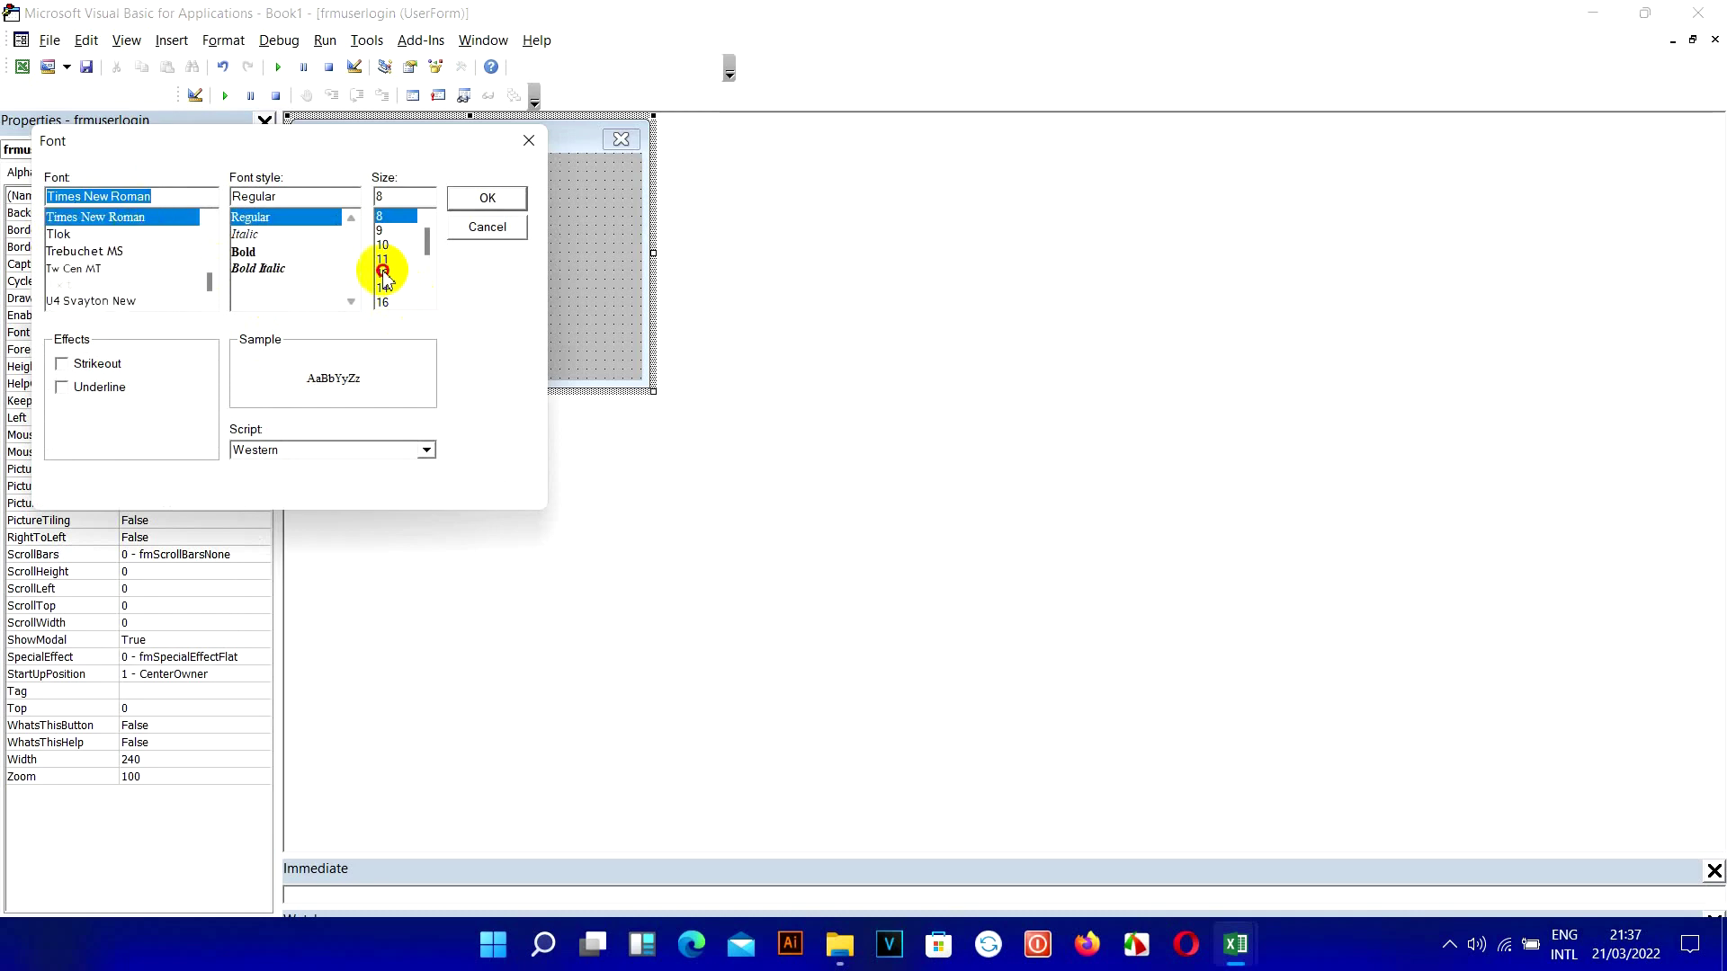
click(488, 198)
- Set the form's ForeColor to blue (&H00FF0000&) from the palette
click(255, 353)
click(260, 350)
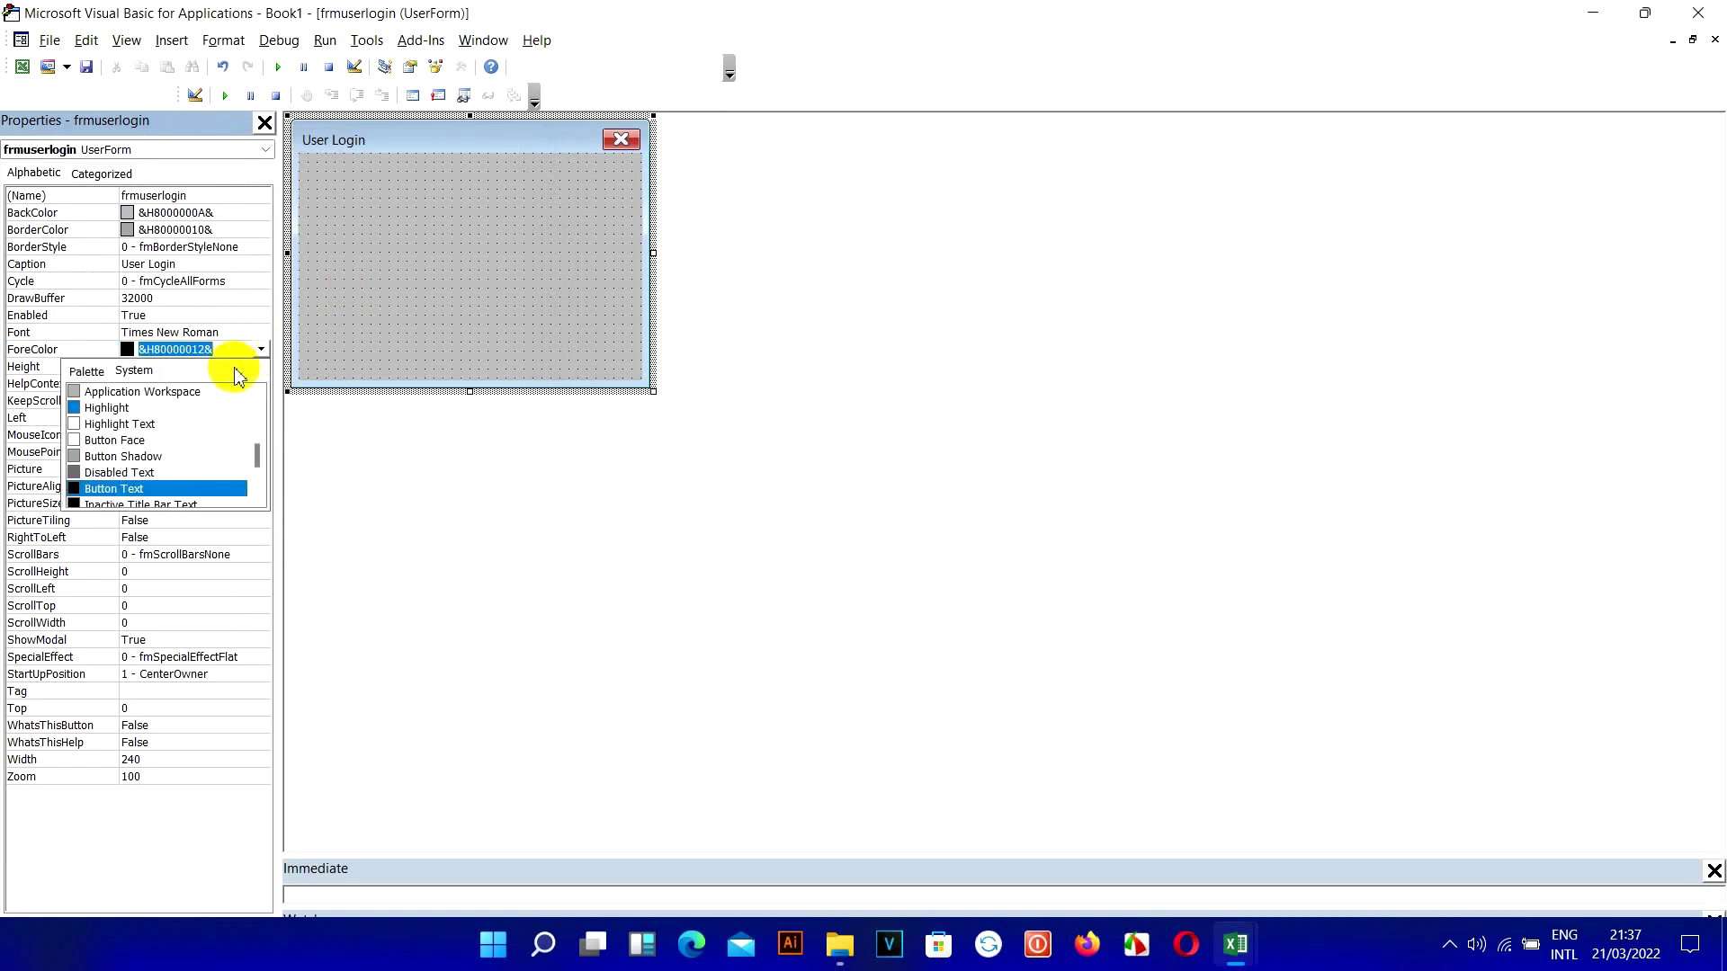
click(86, 370)
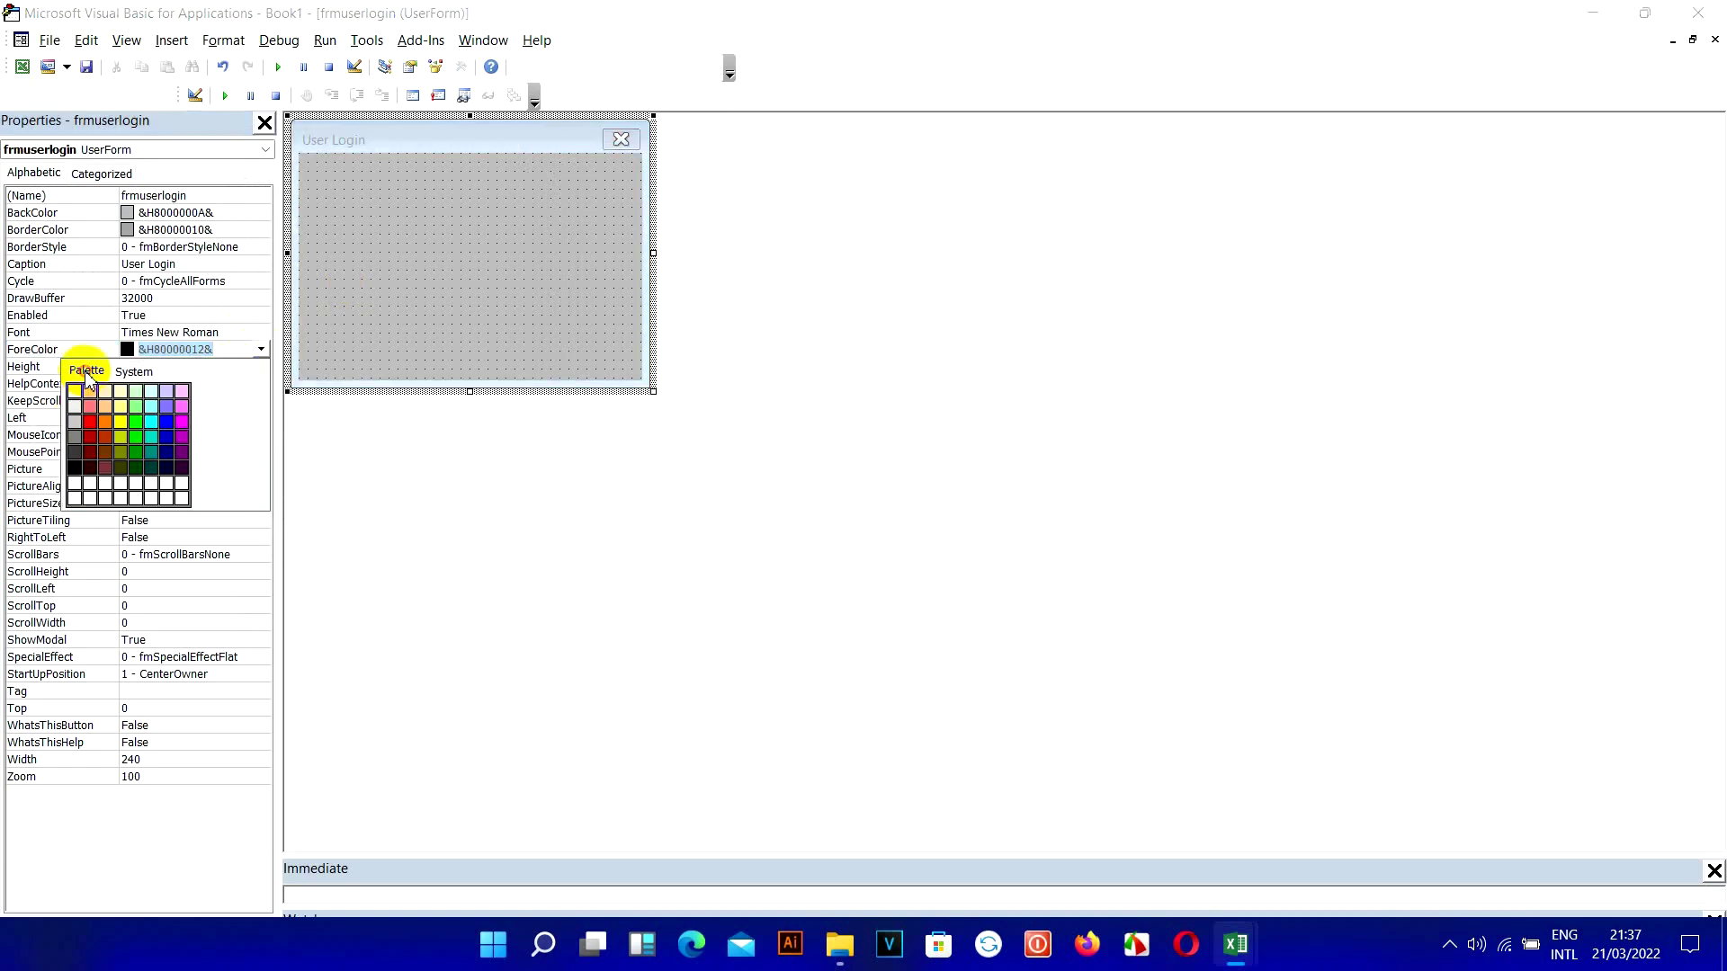
click(107, 421)
click(261, 350)
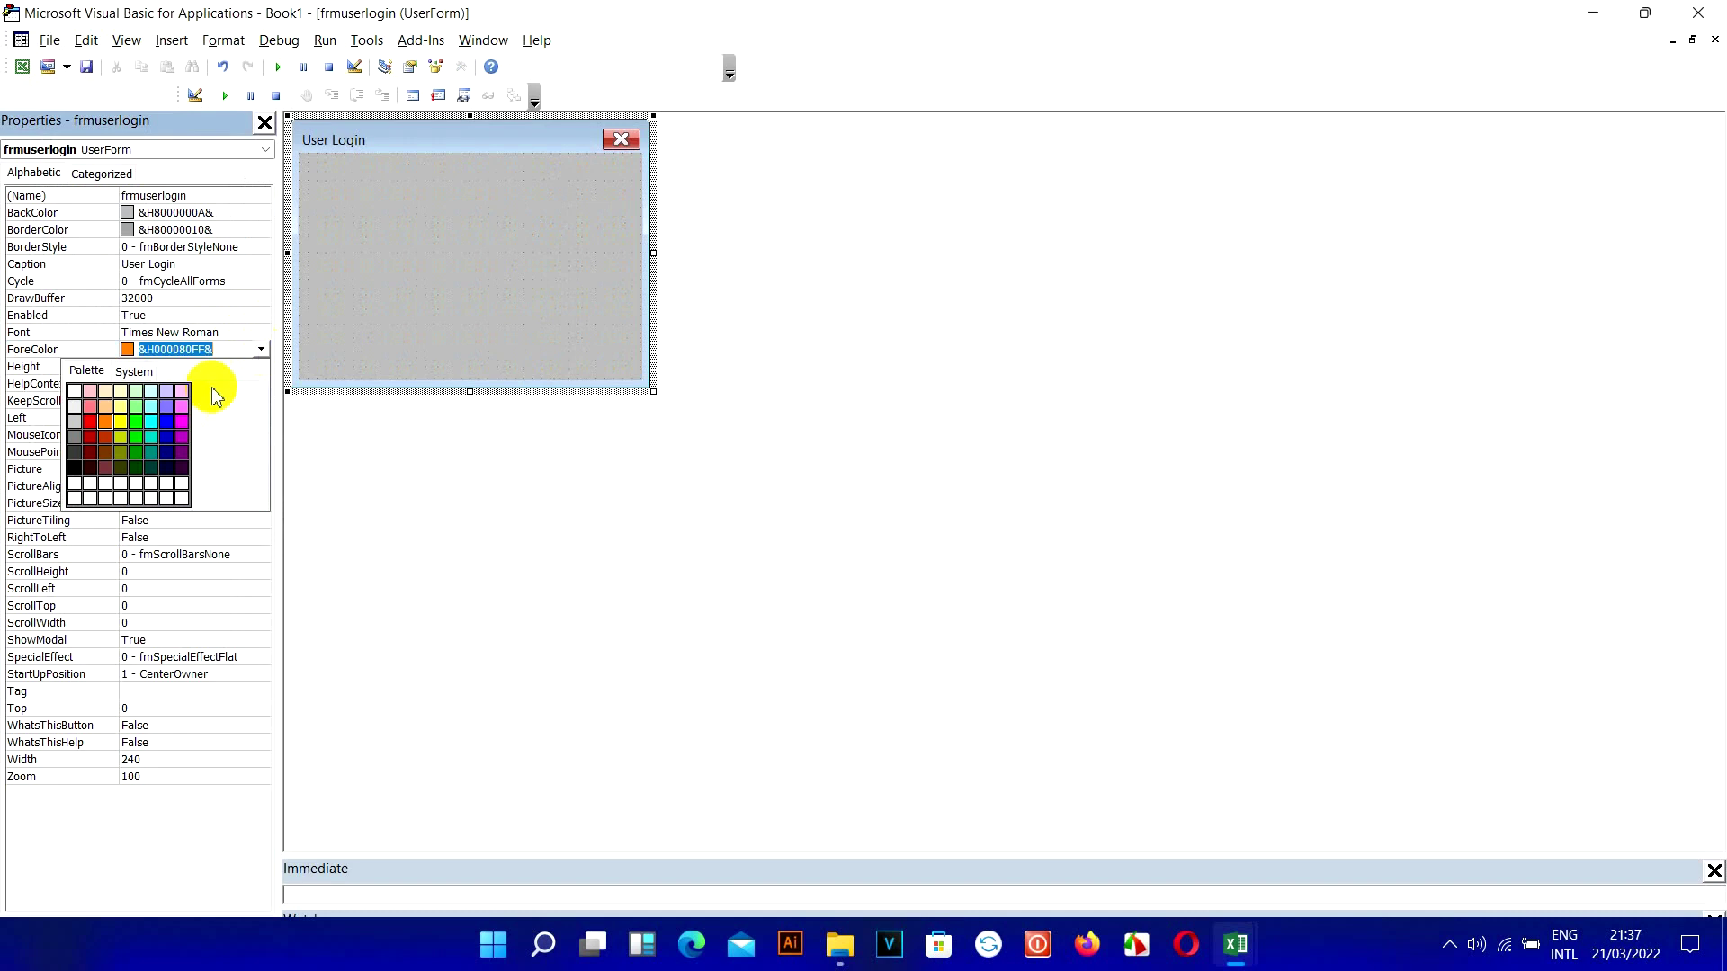
click(166, 421)
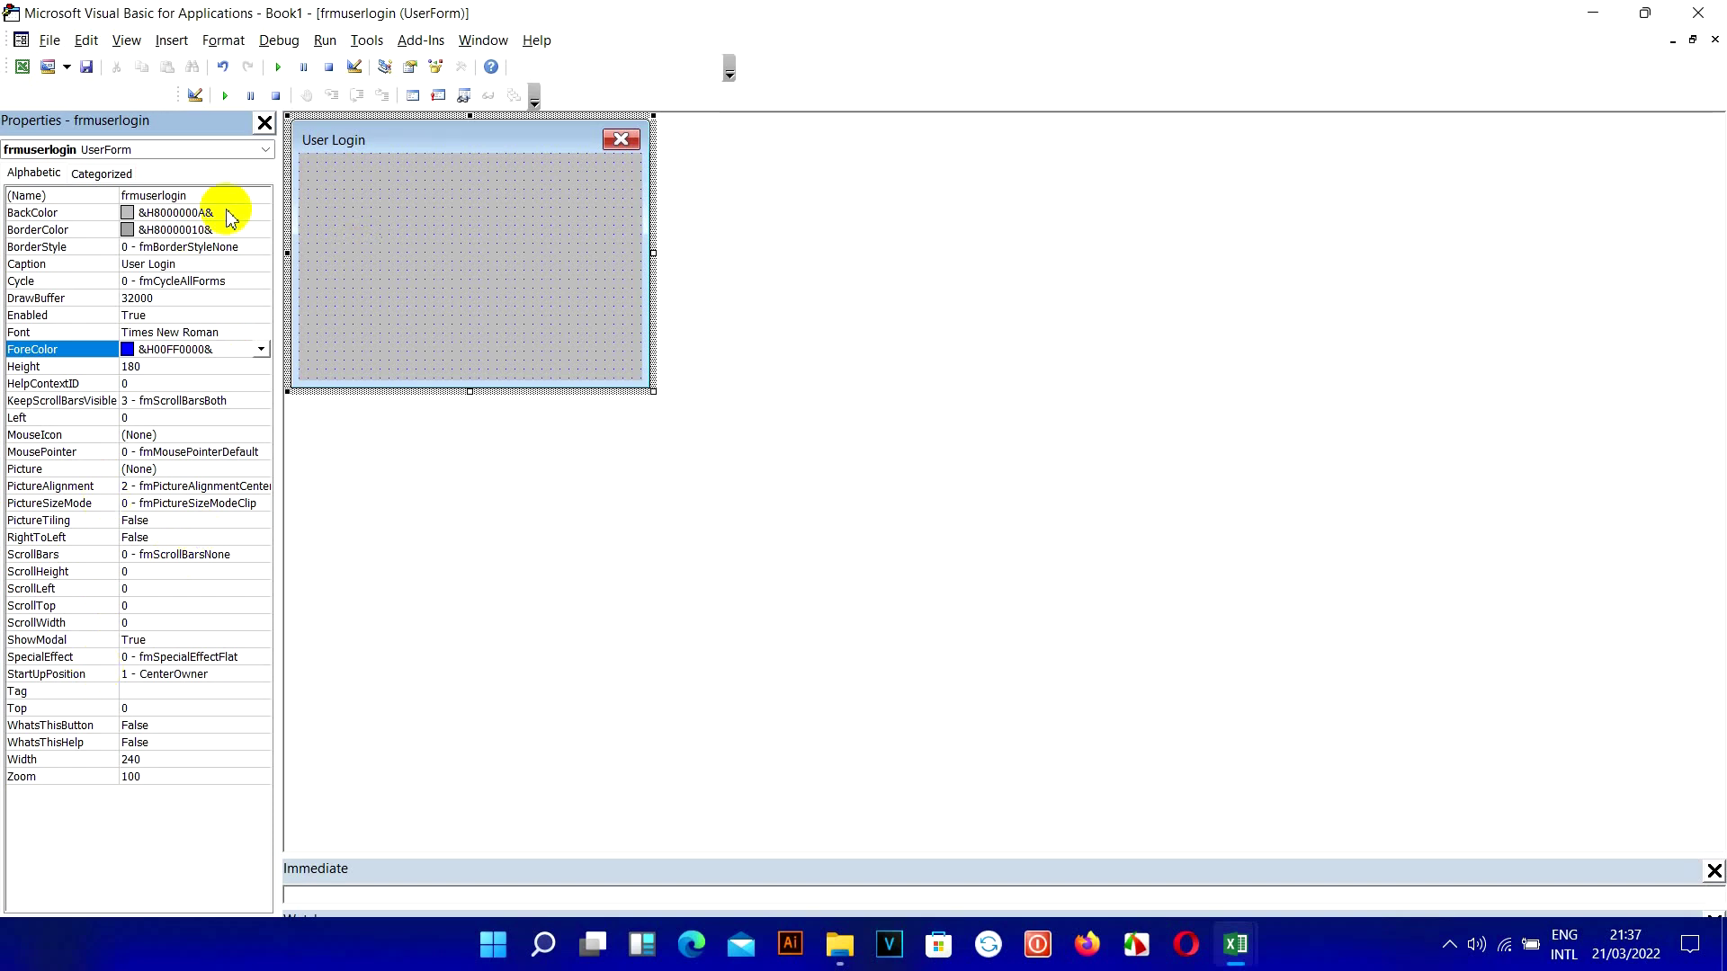
- Try the Cycle values and leave Cycle at 0 - fmCycleAllForms
click(264, 284)
click(260, 281)
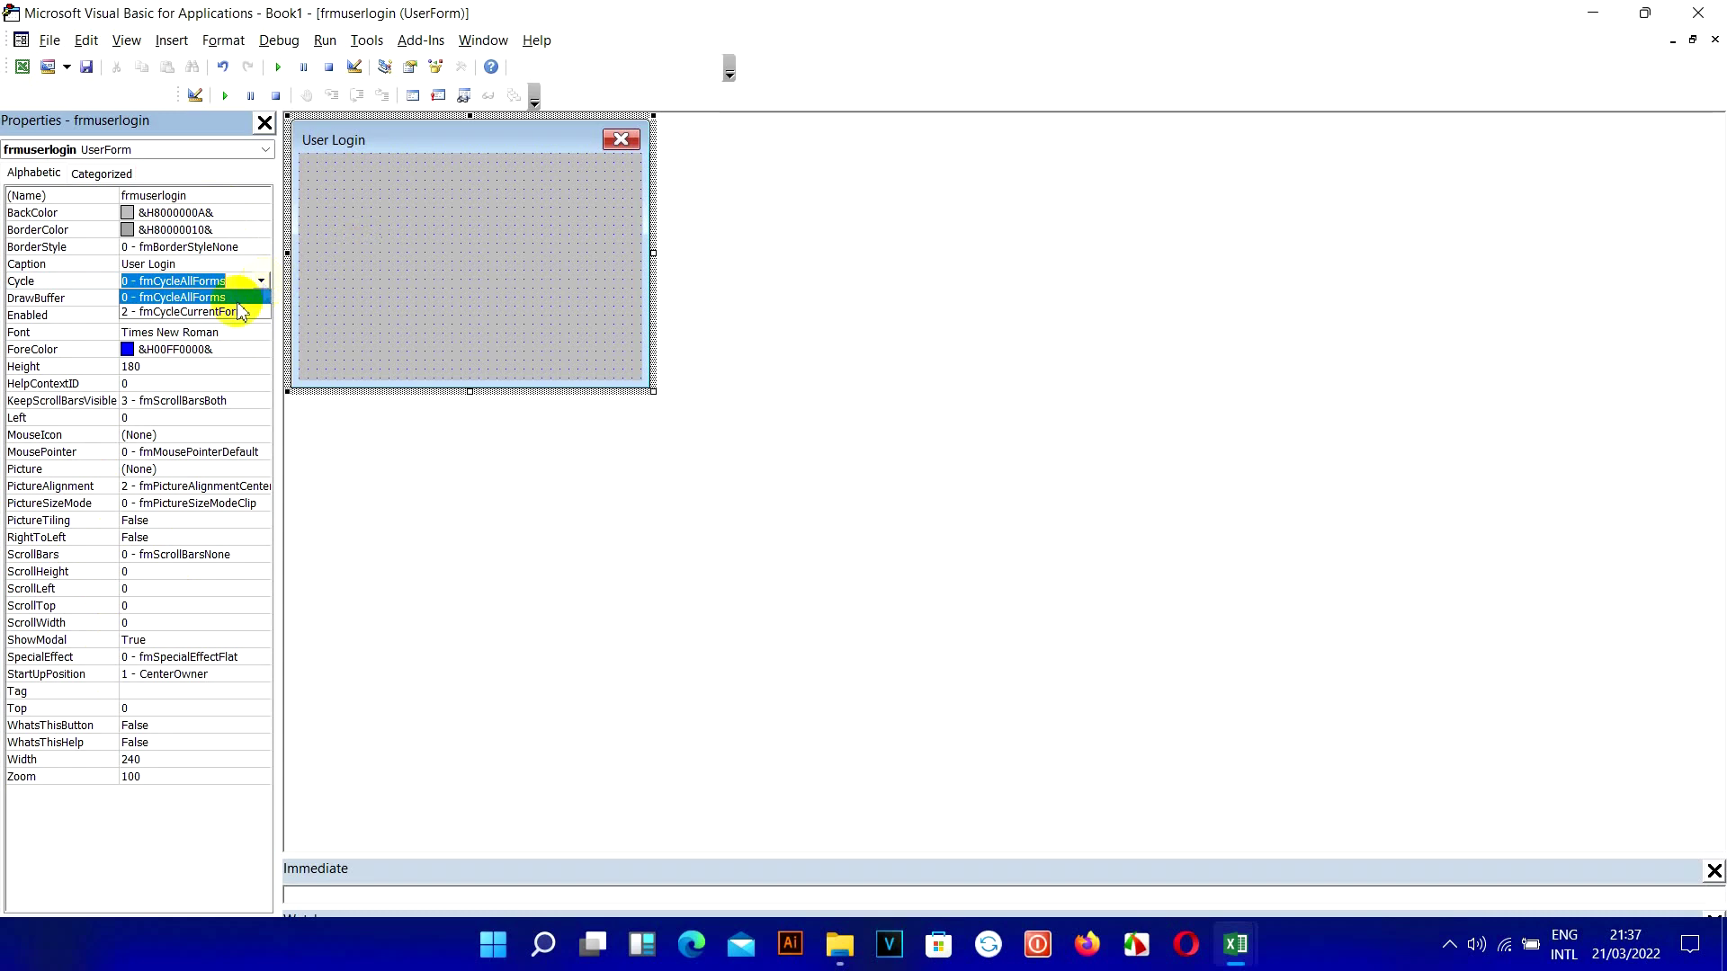
click(240, 314)
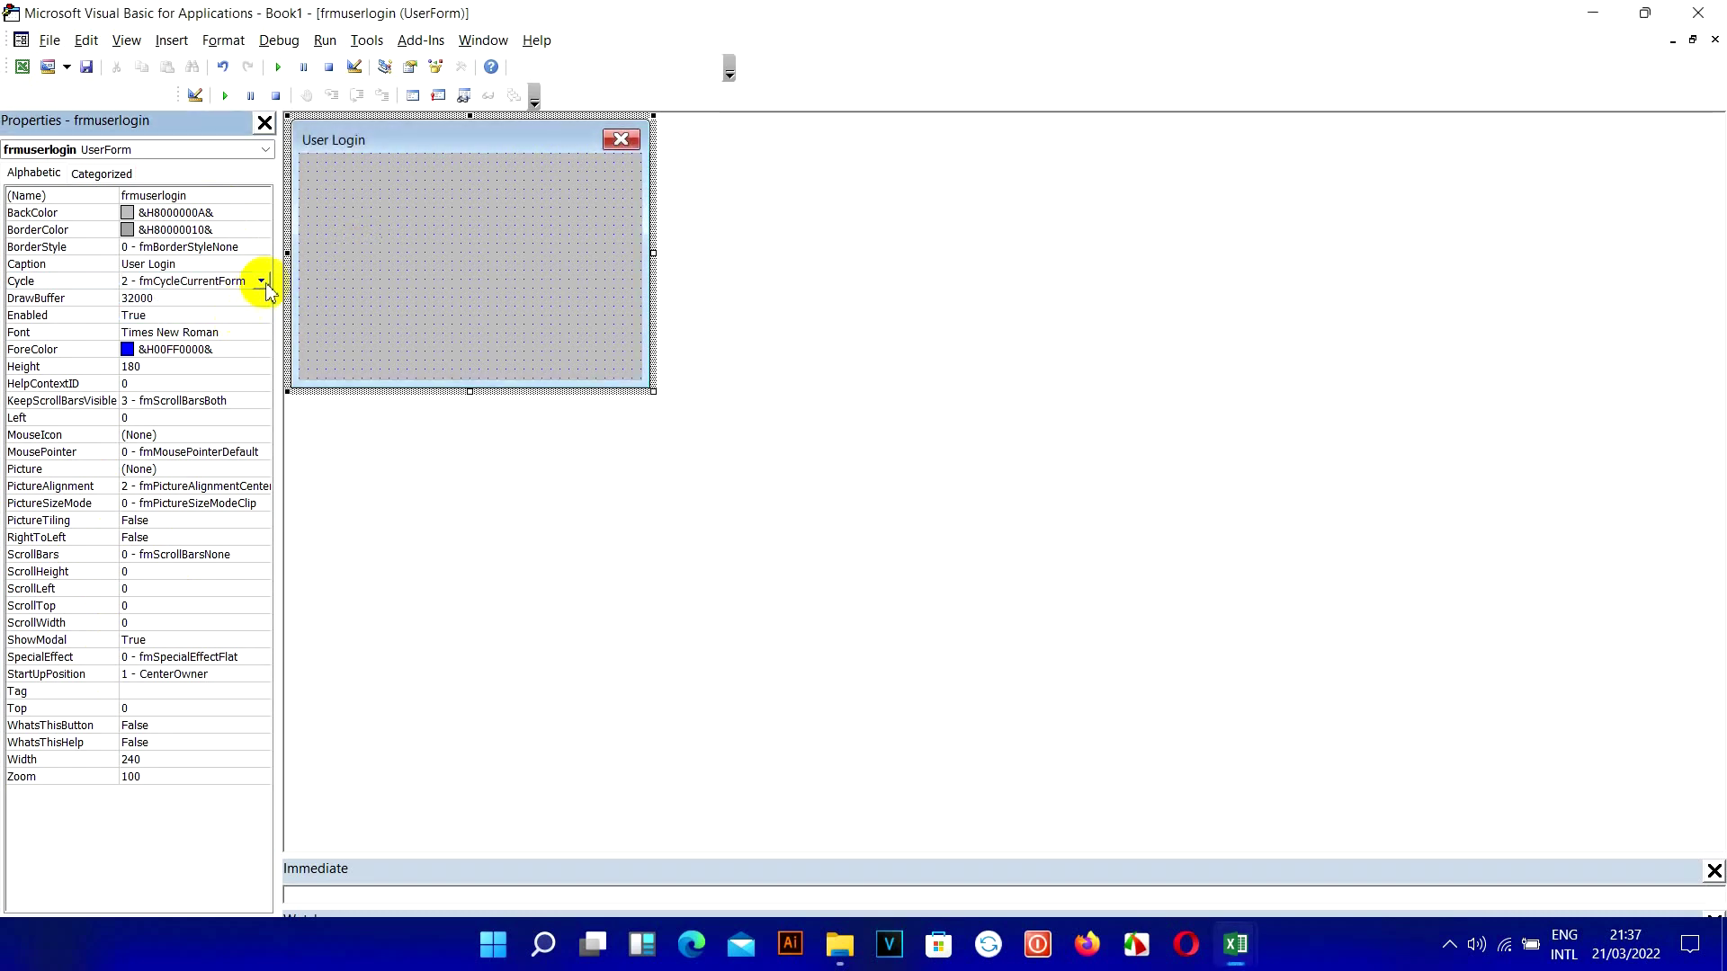
click(263, 282)
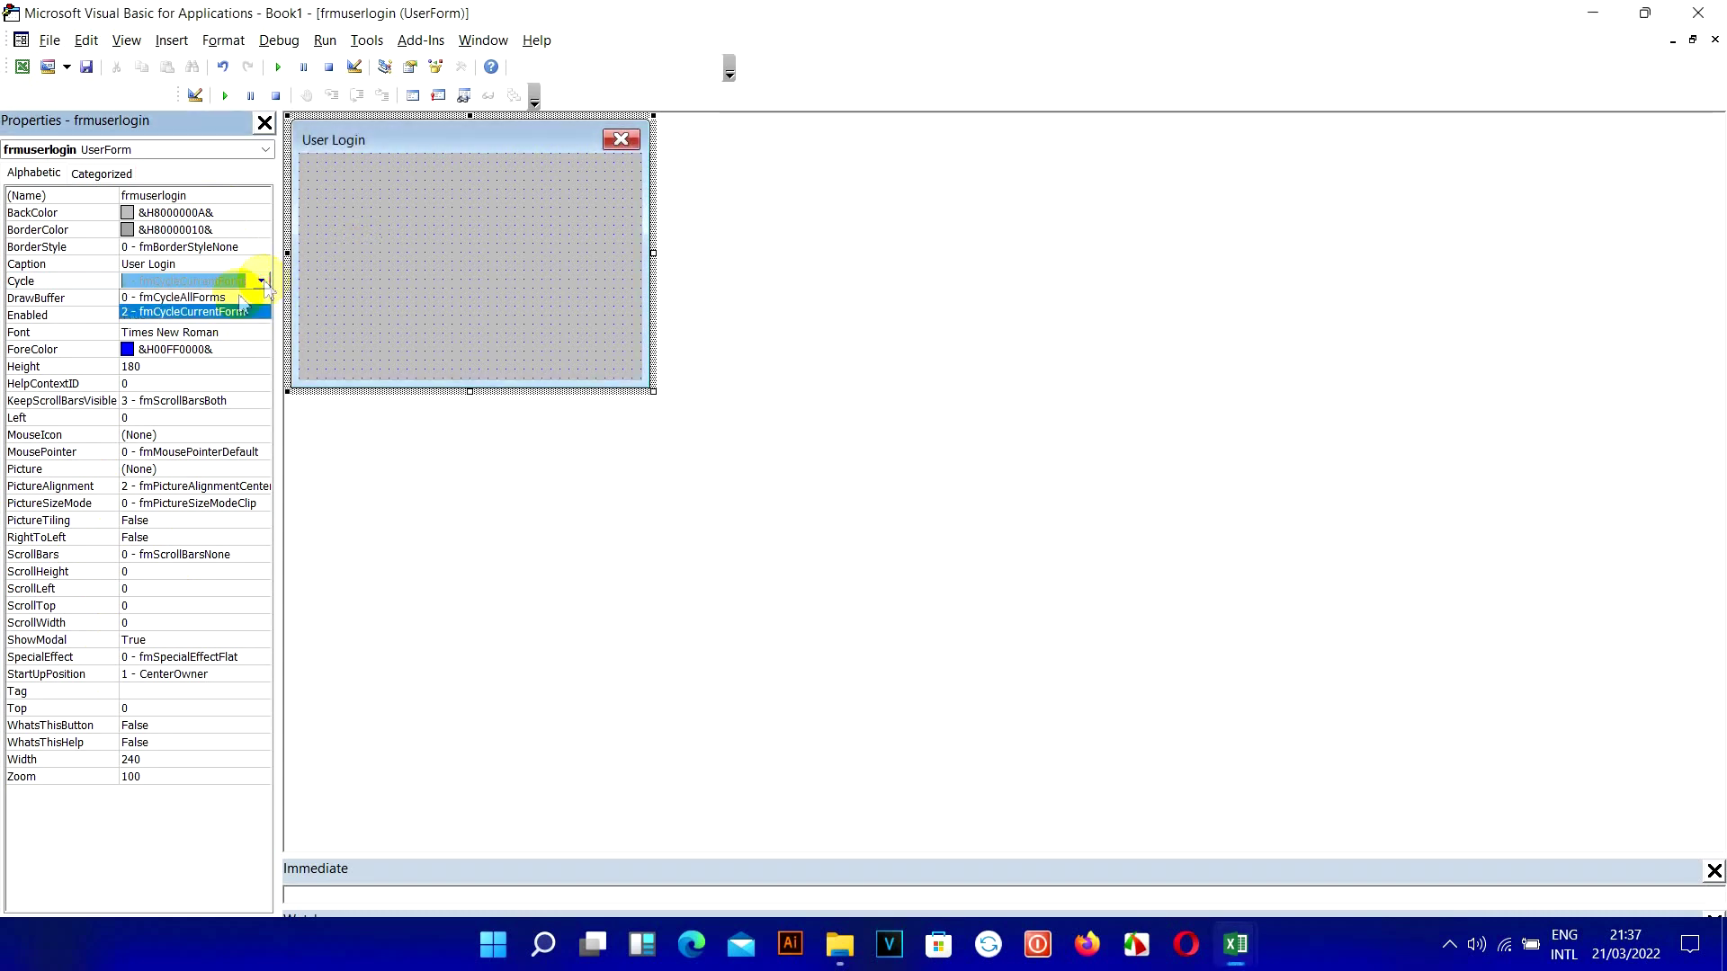
click(234, 298)
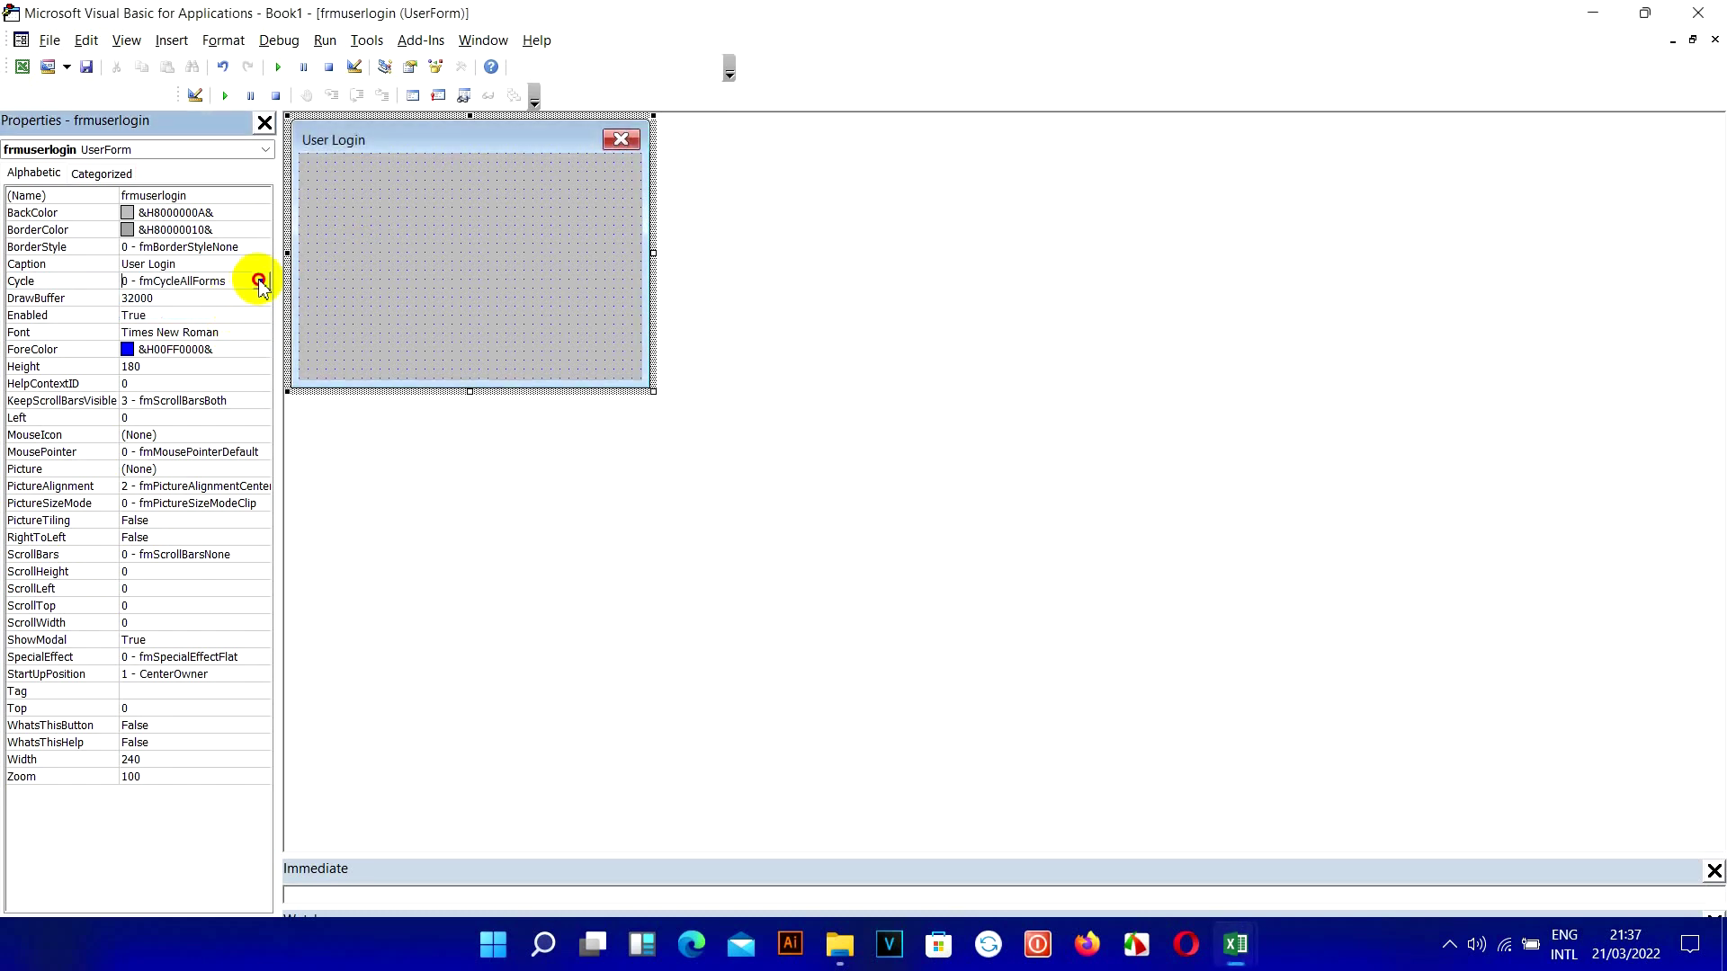
click(260, 281)
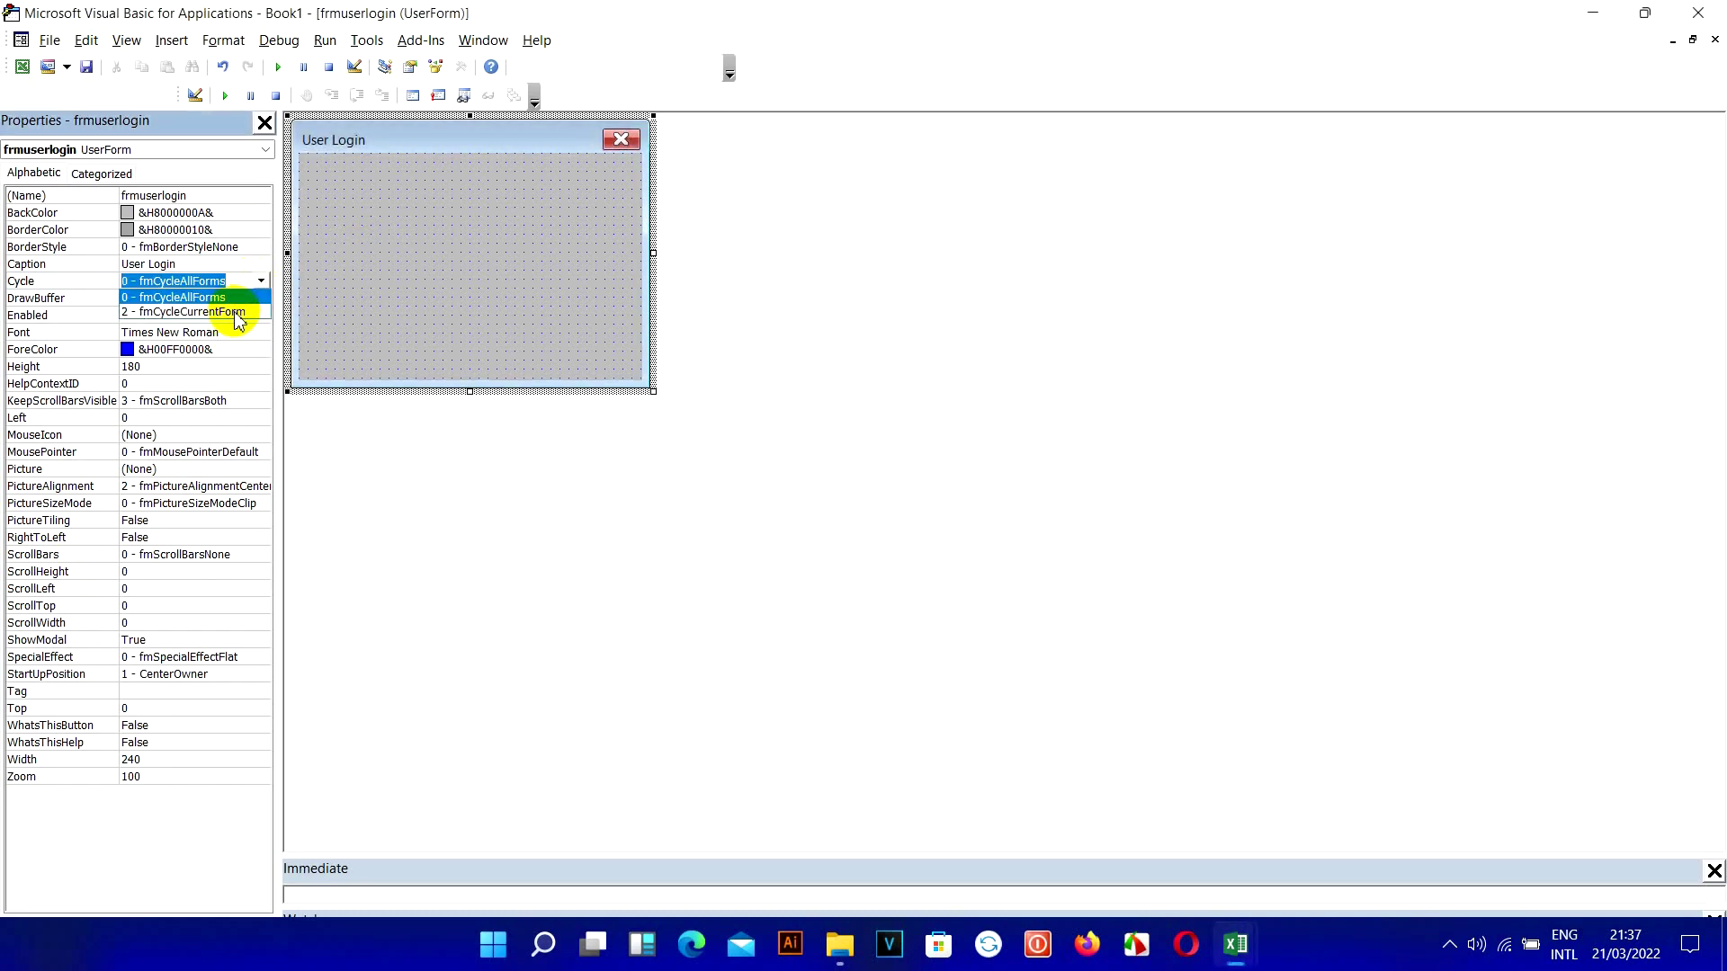
click(261, 280)
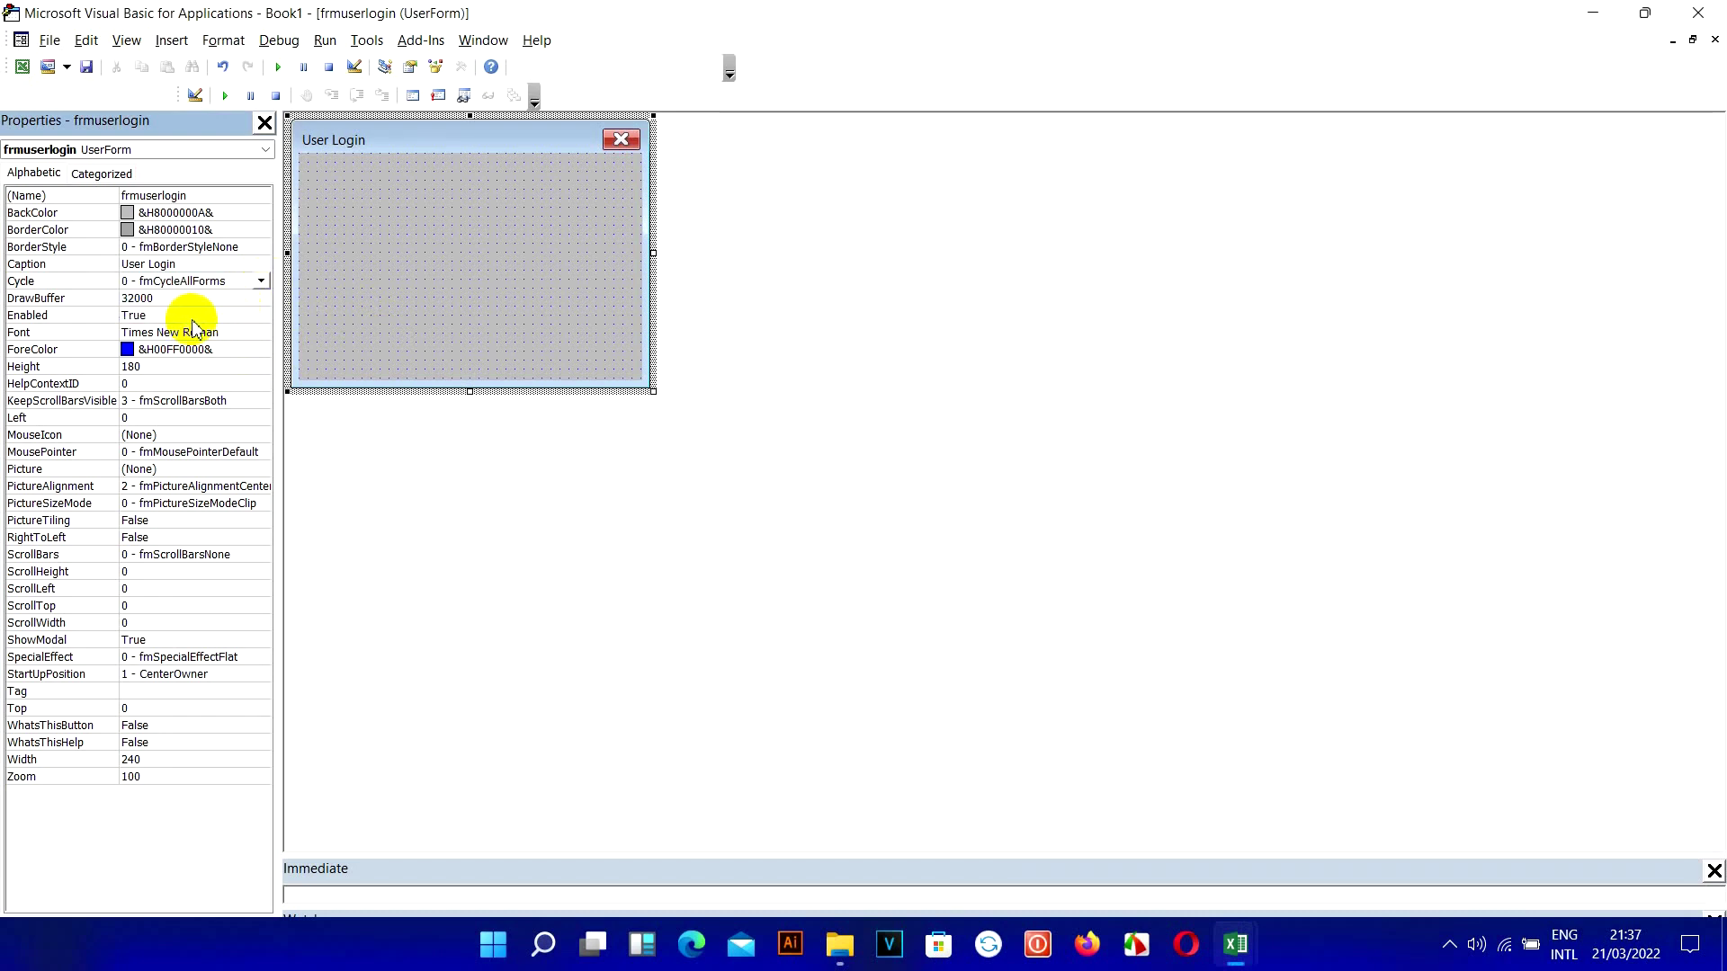
- Set the form's Enabled property to False
click(202, 316)
click(260, 315)
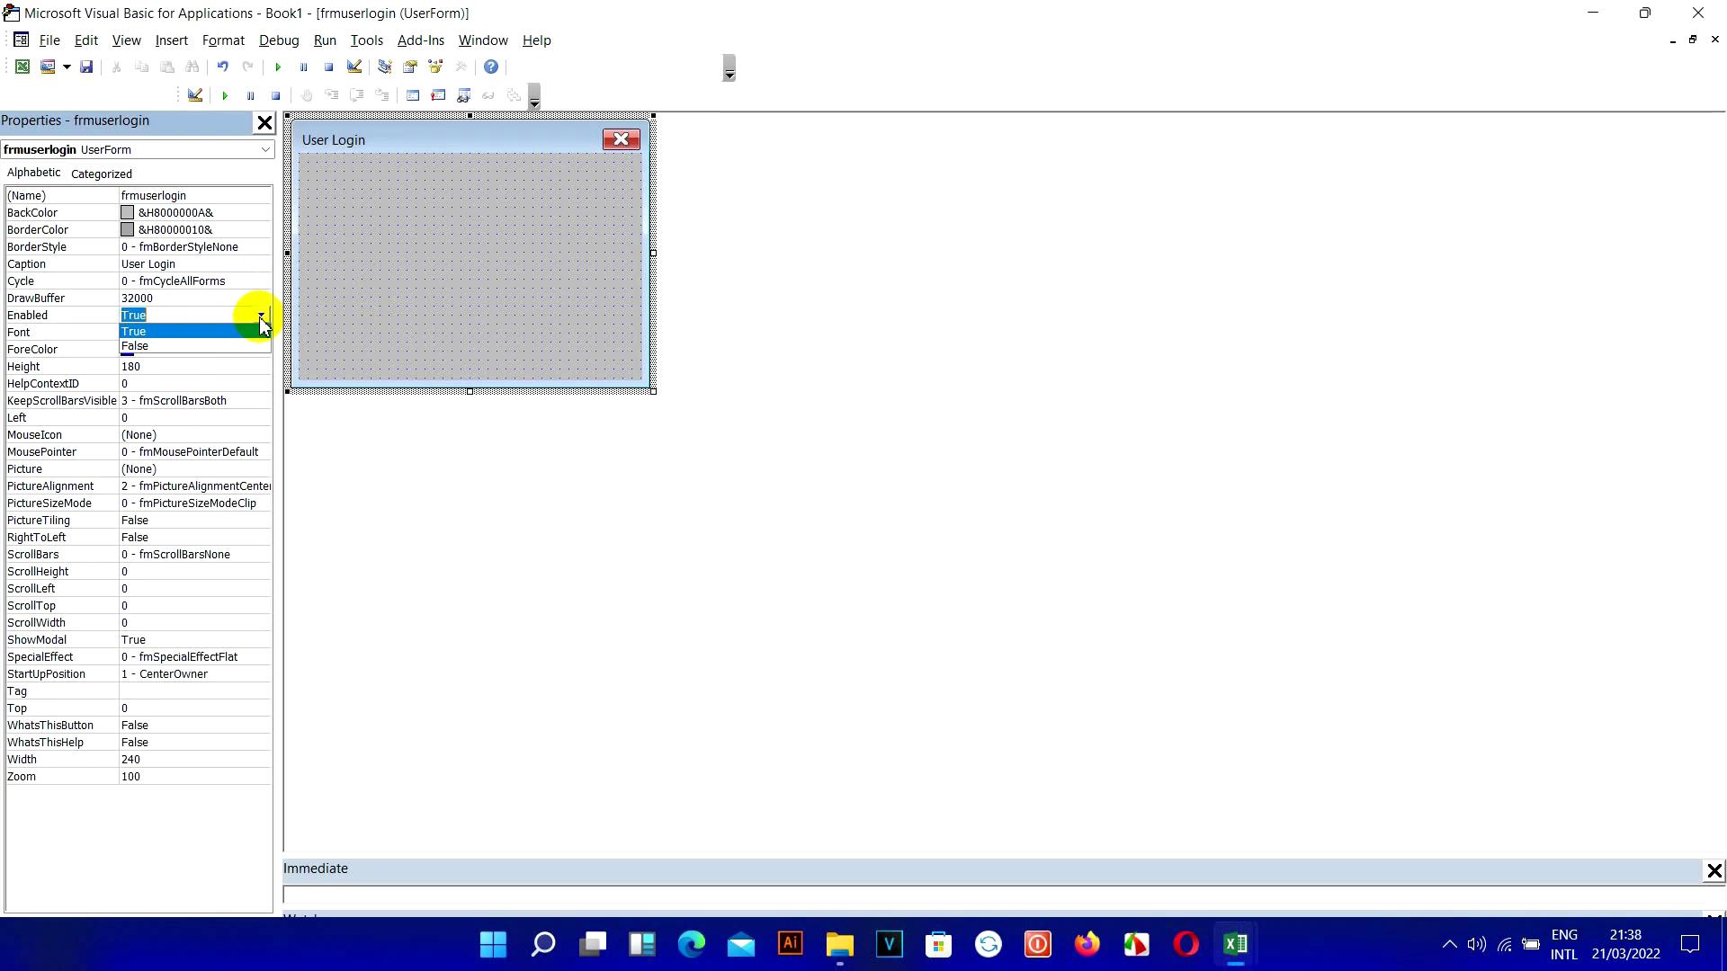
click(231, 347)
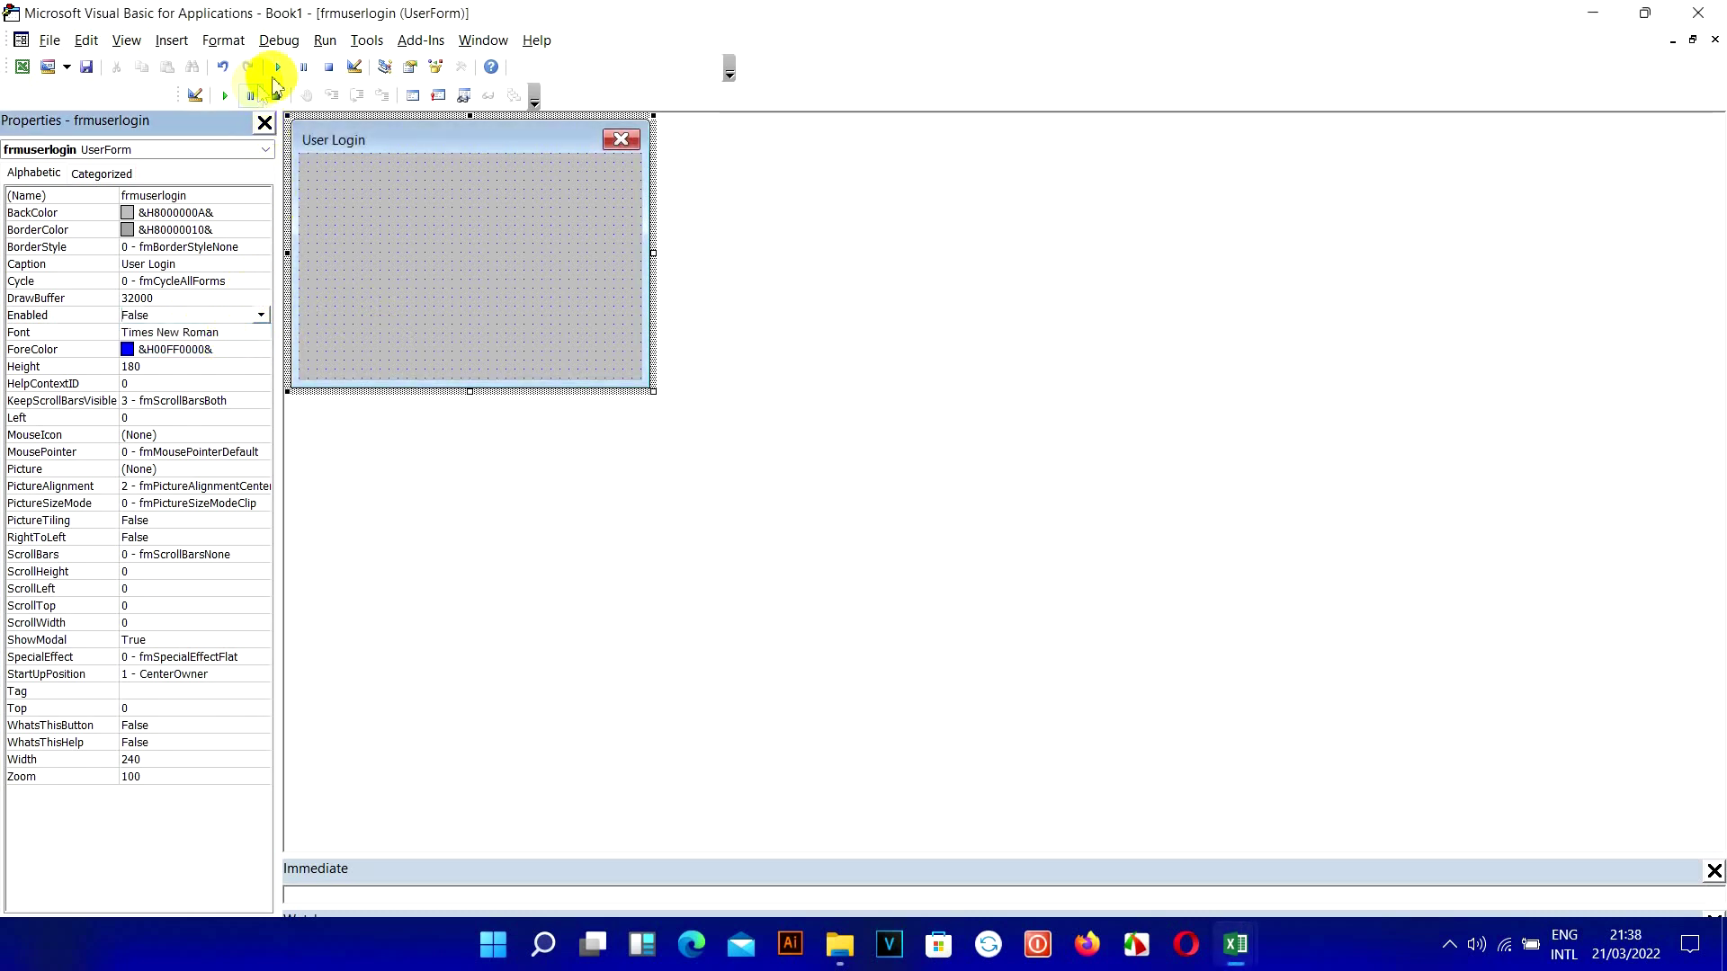
- Dismiss the Macros dialog and run the disabled User Login form over the sheet
click(223, 97)
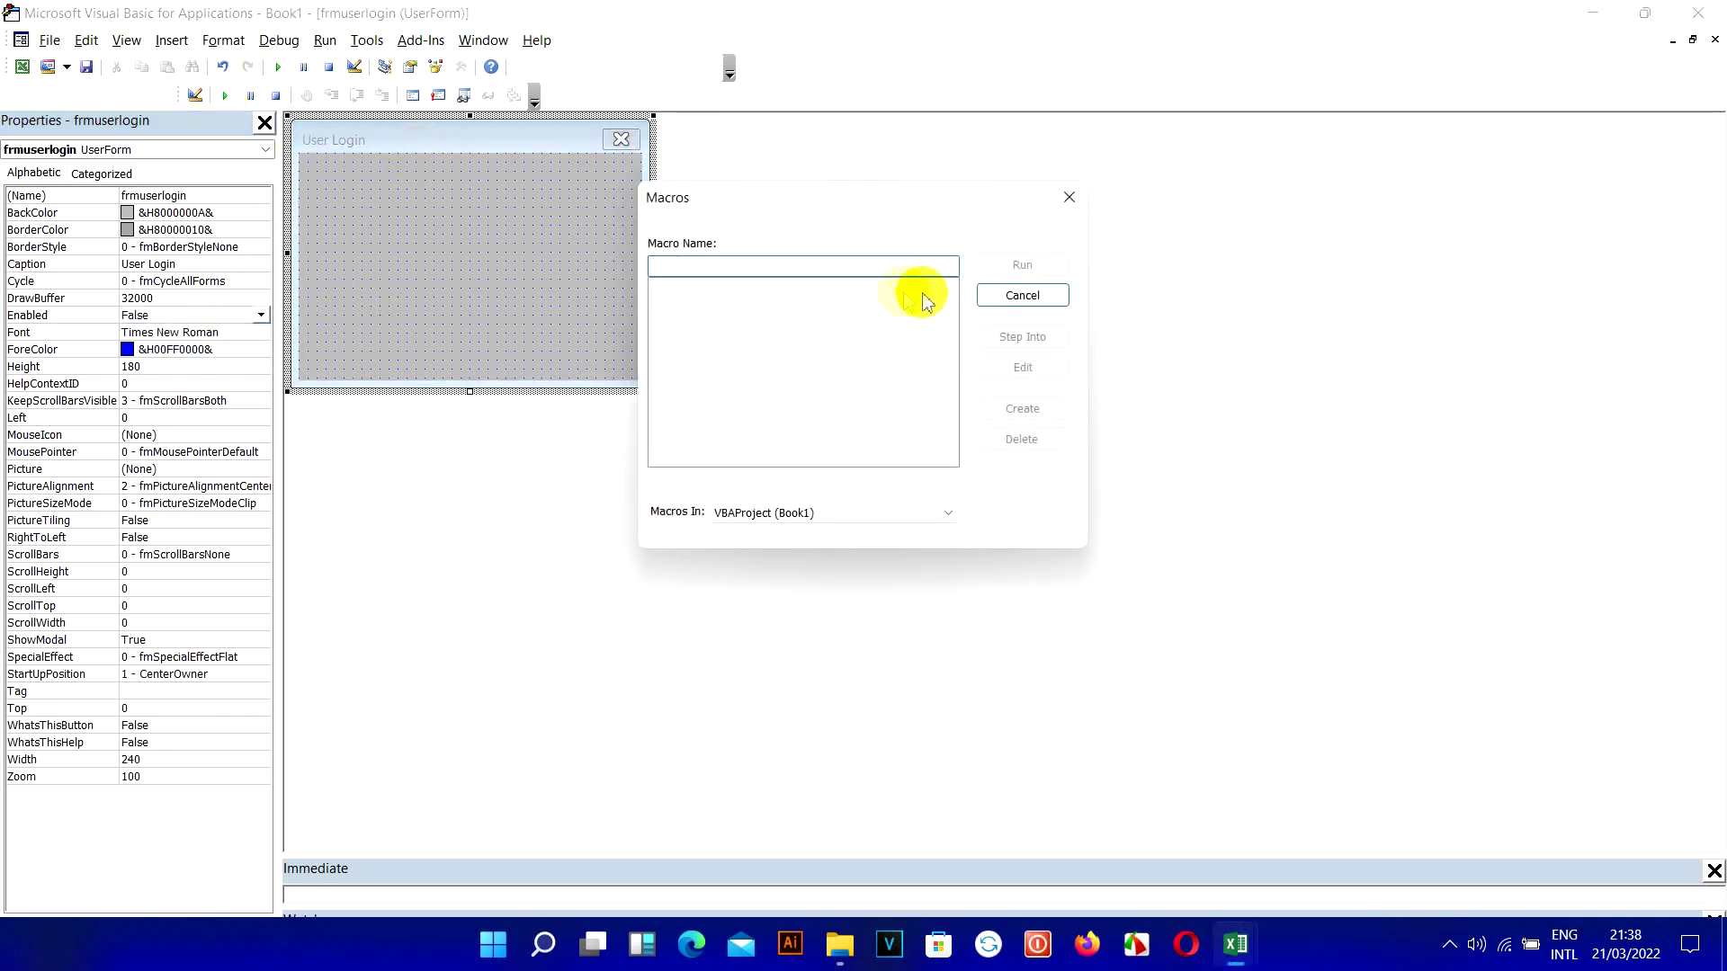
click(1000, 295)
click(473, 306)
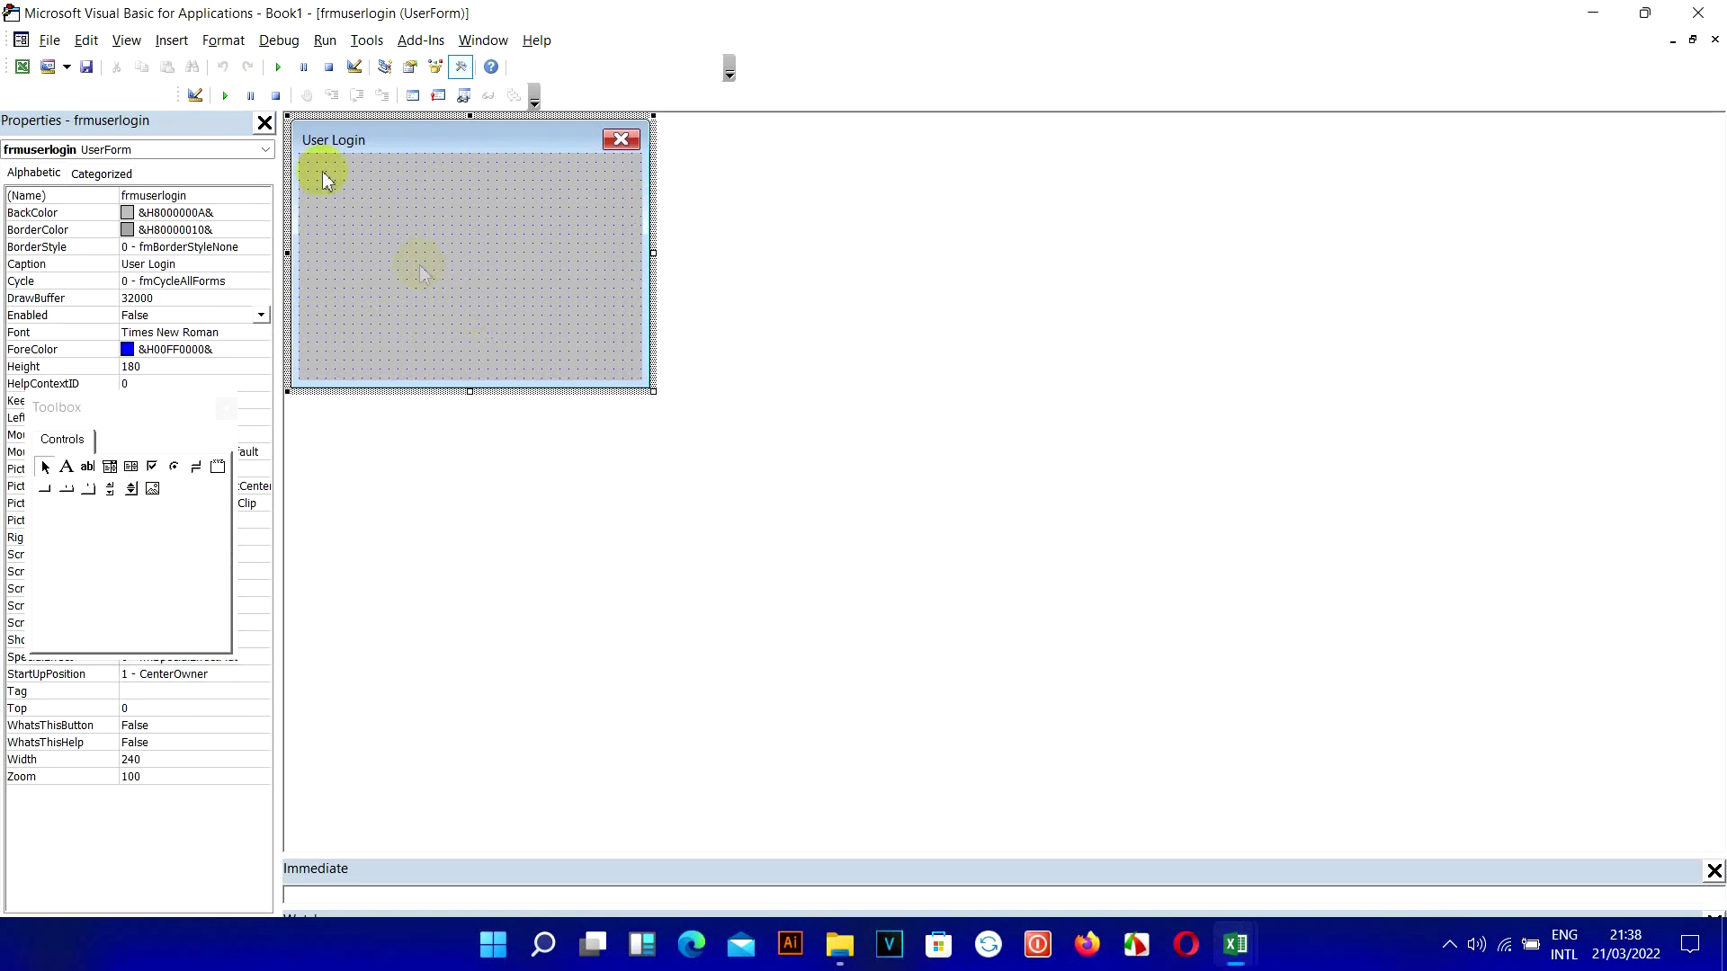
click(225, 95)
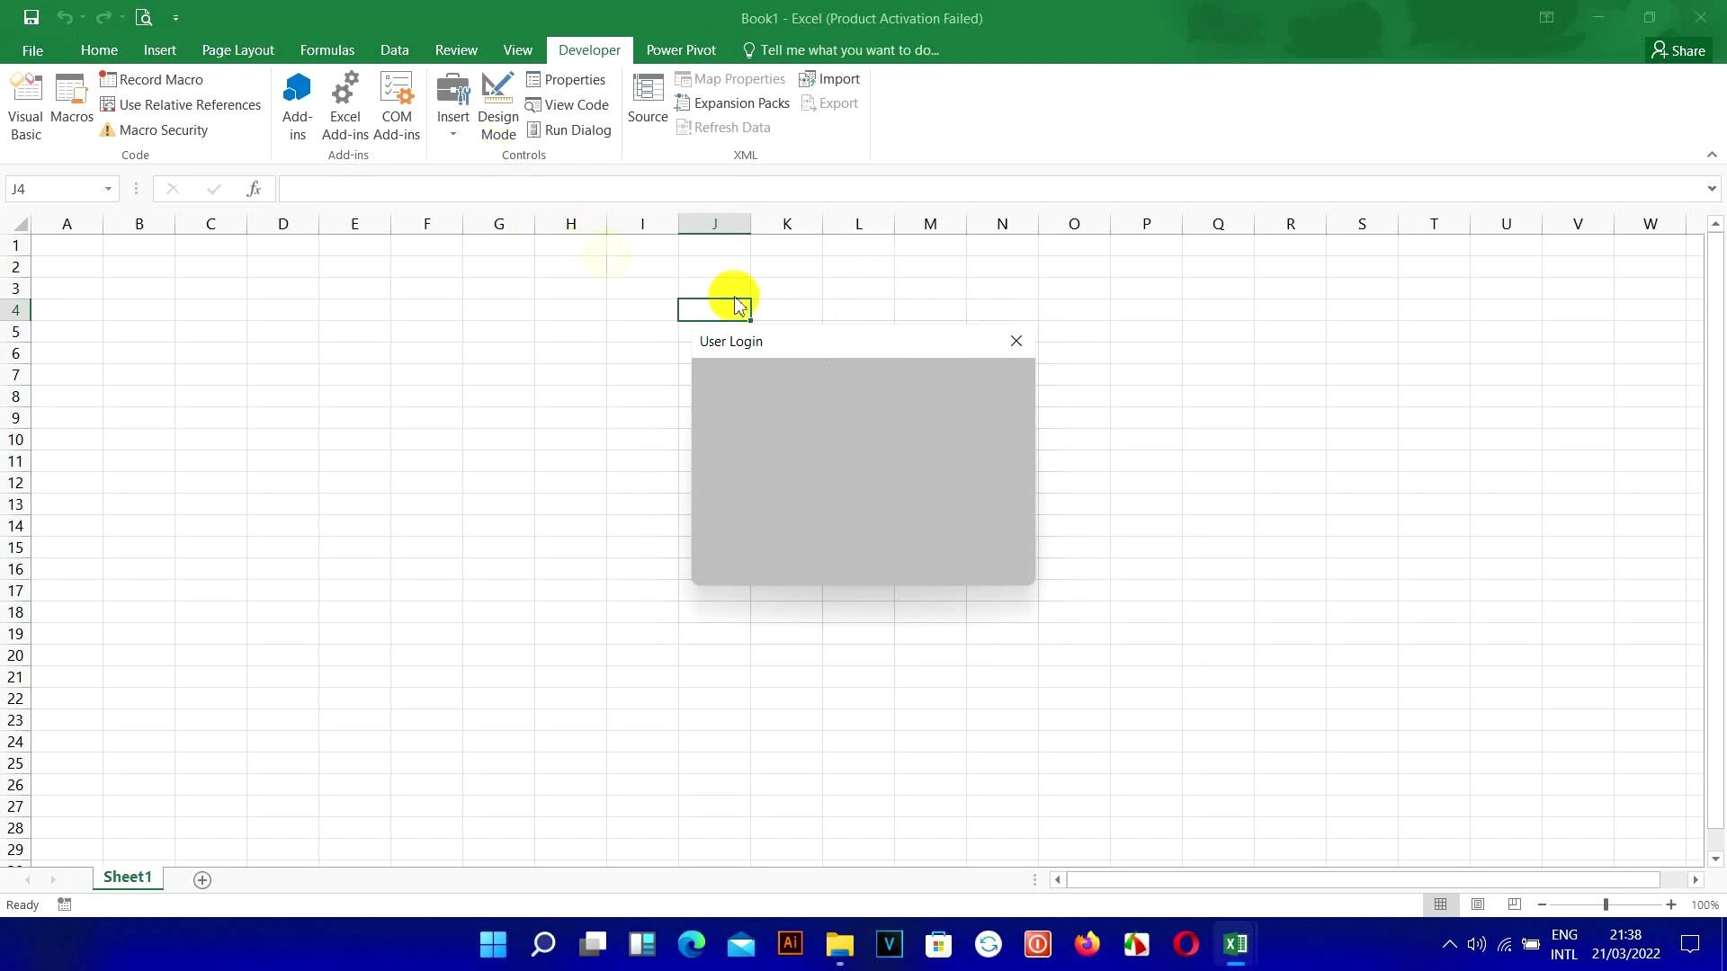
- Try the form's close button, then switch back to the VBA editor and stop the run
click(1015, 341)
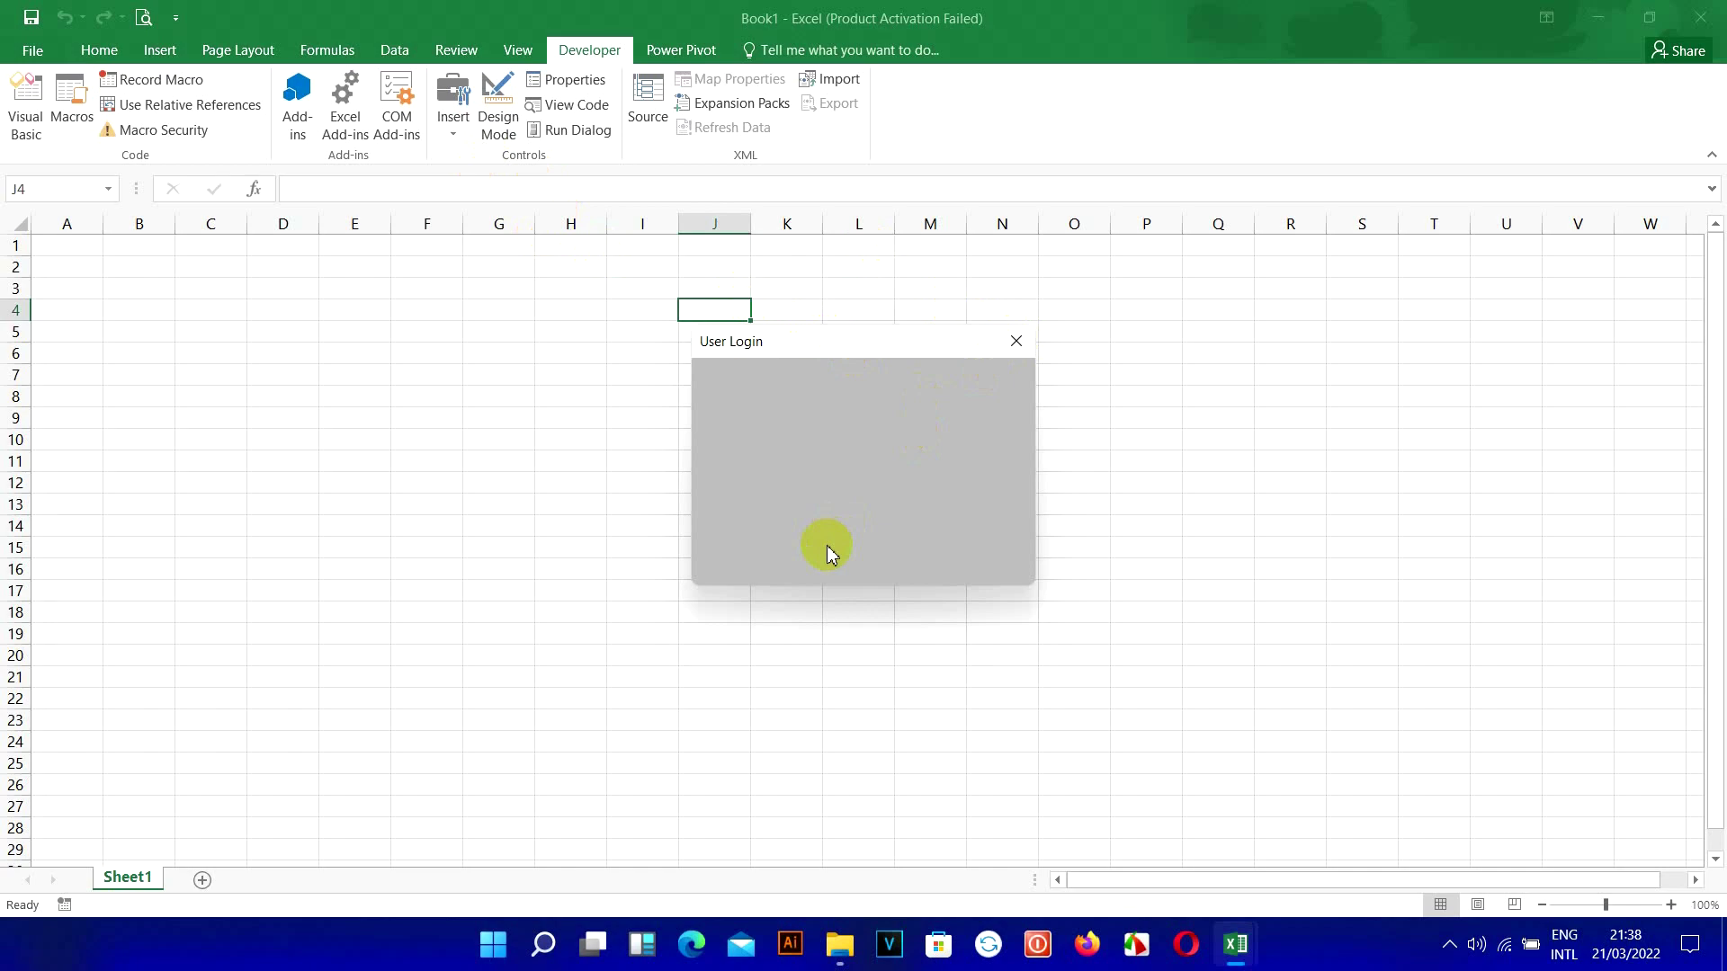
key(alt+Tab)
key(alt+Tab)
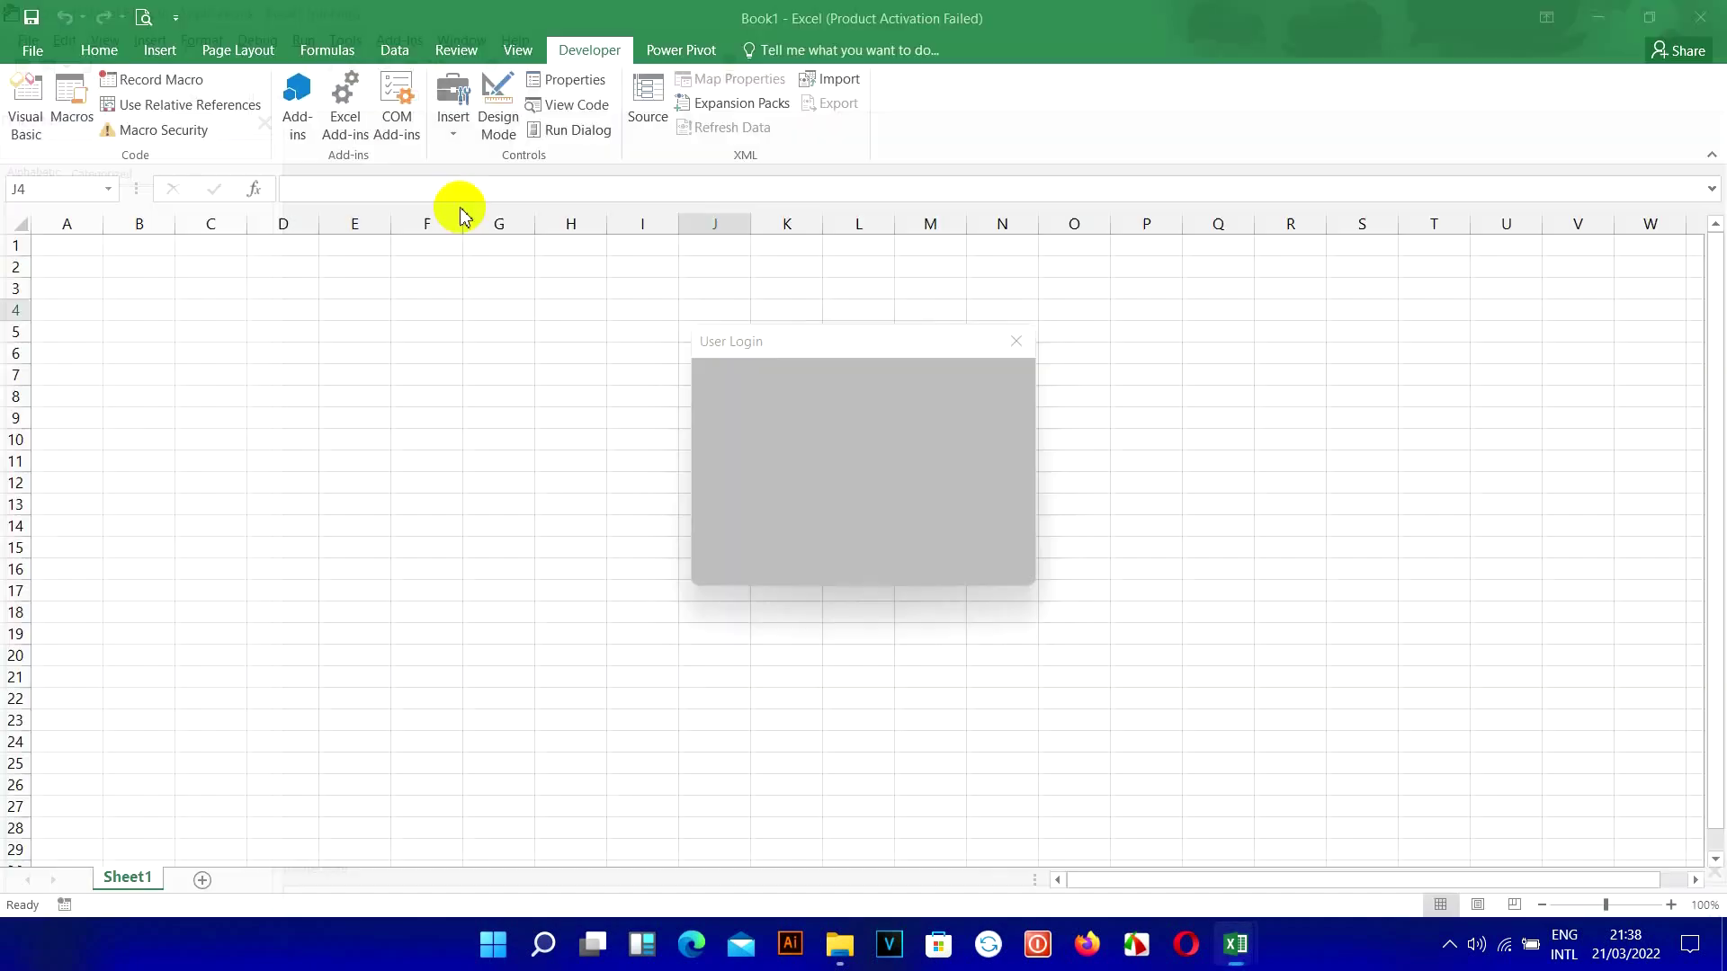
key(alt+Tab)
click(333, 67)
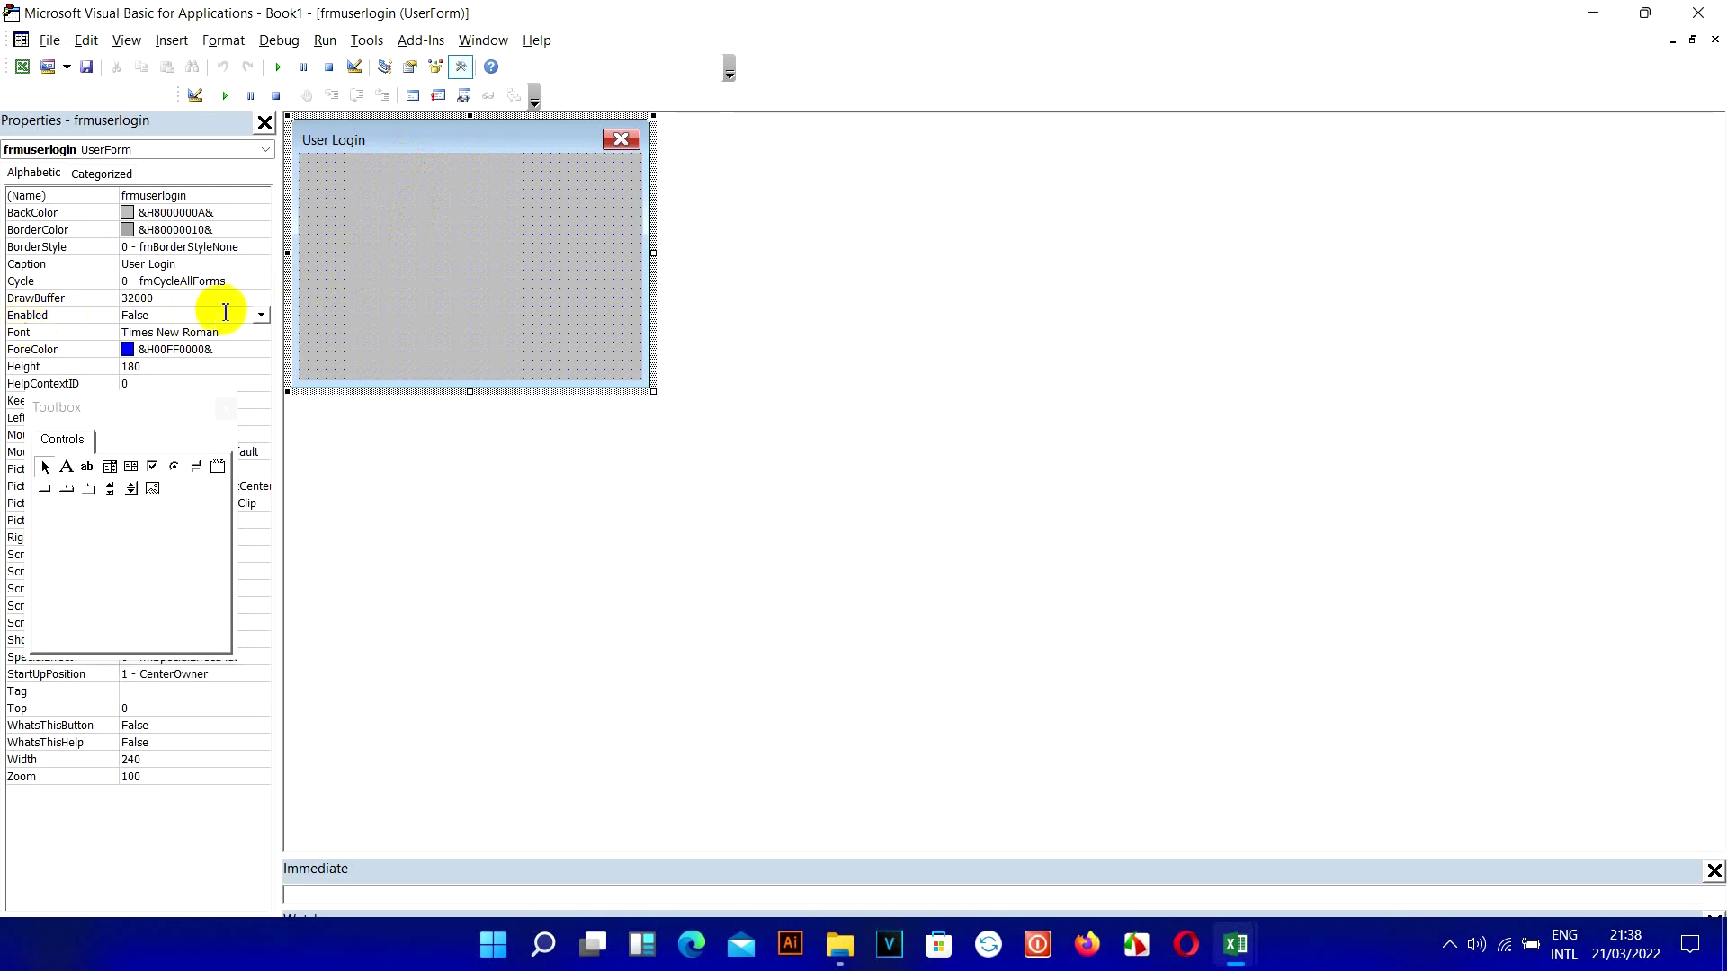
- Set Enabled back to True, run the form, drag it on the sheet and close it
click(261, 316)
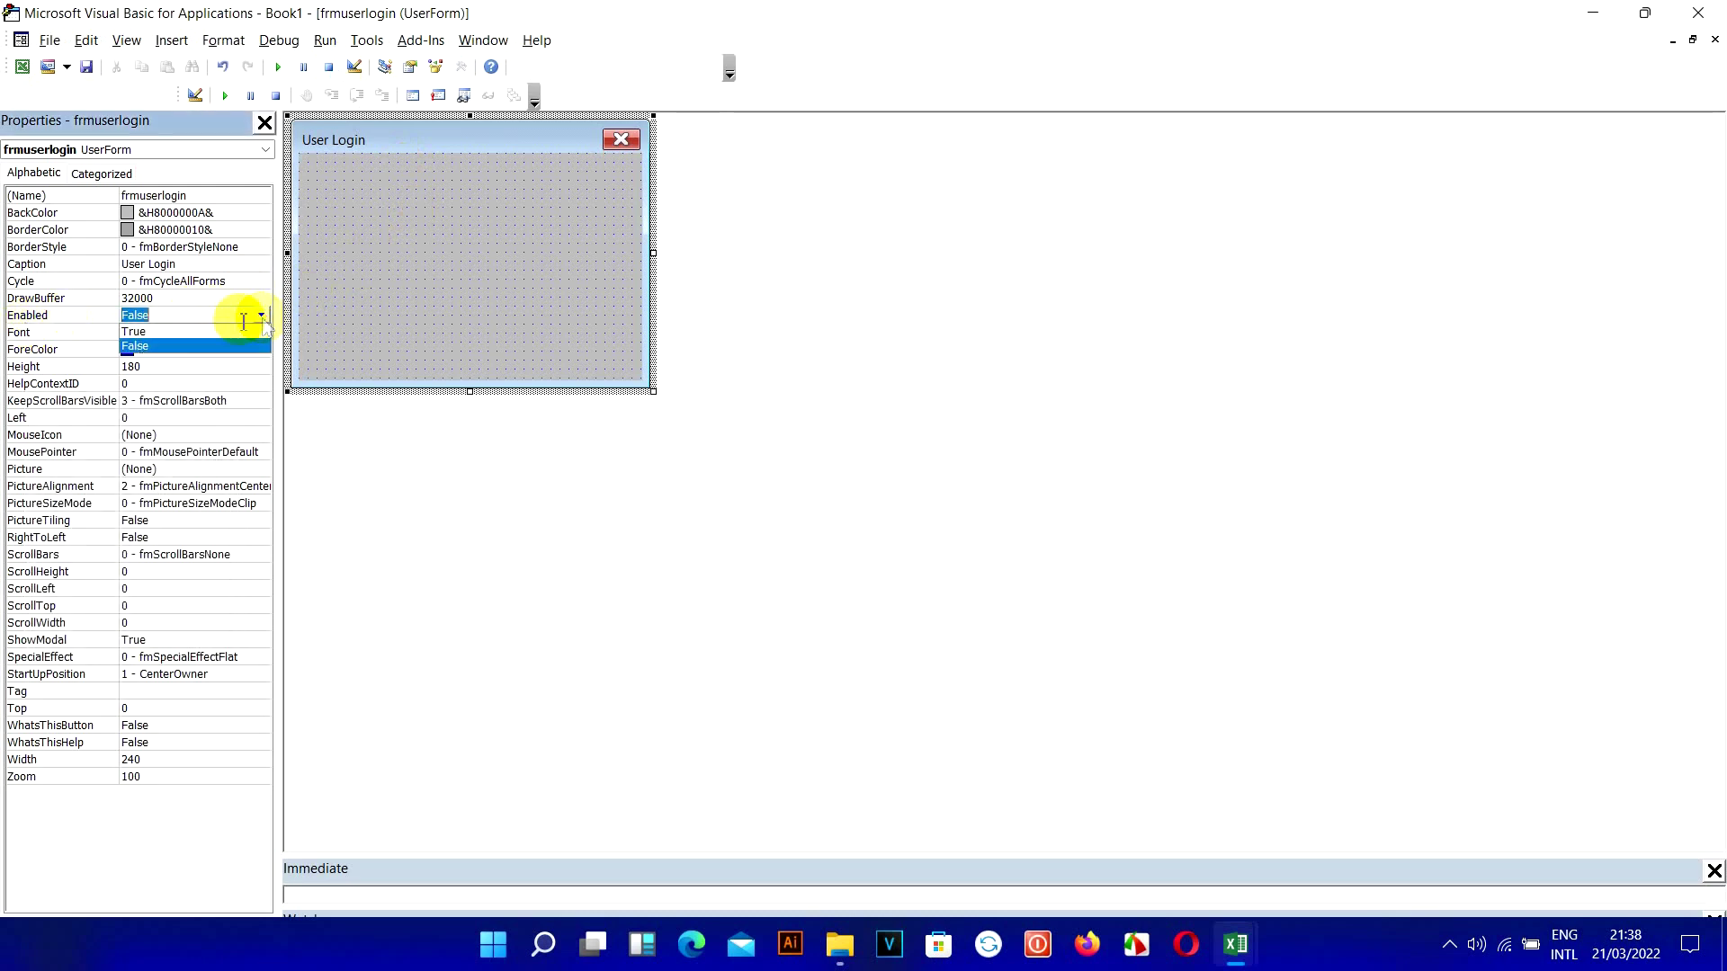
click(177, 331)
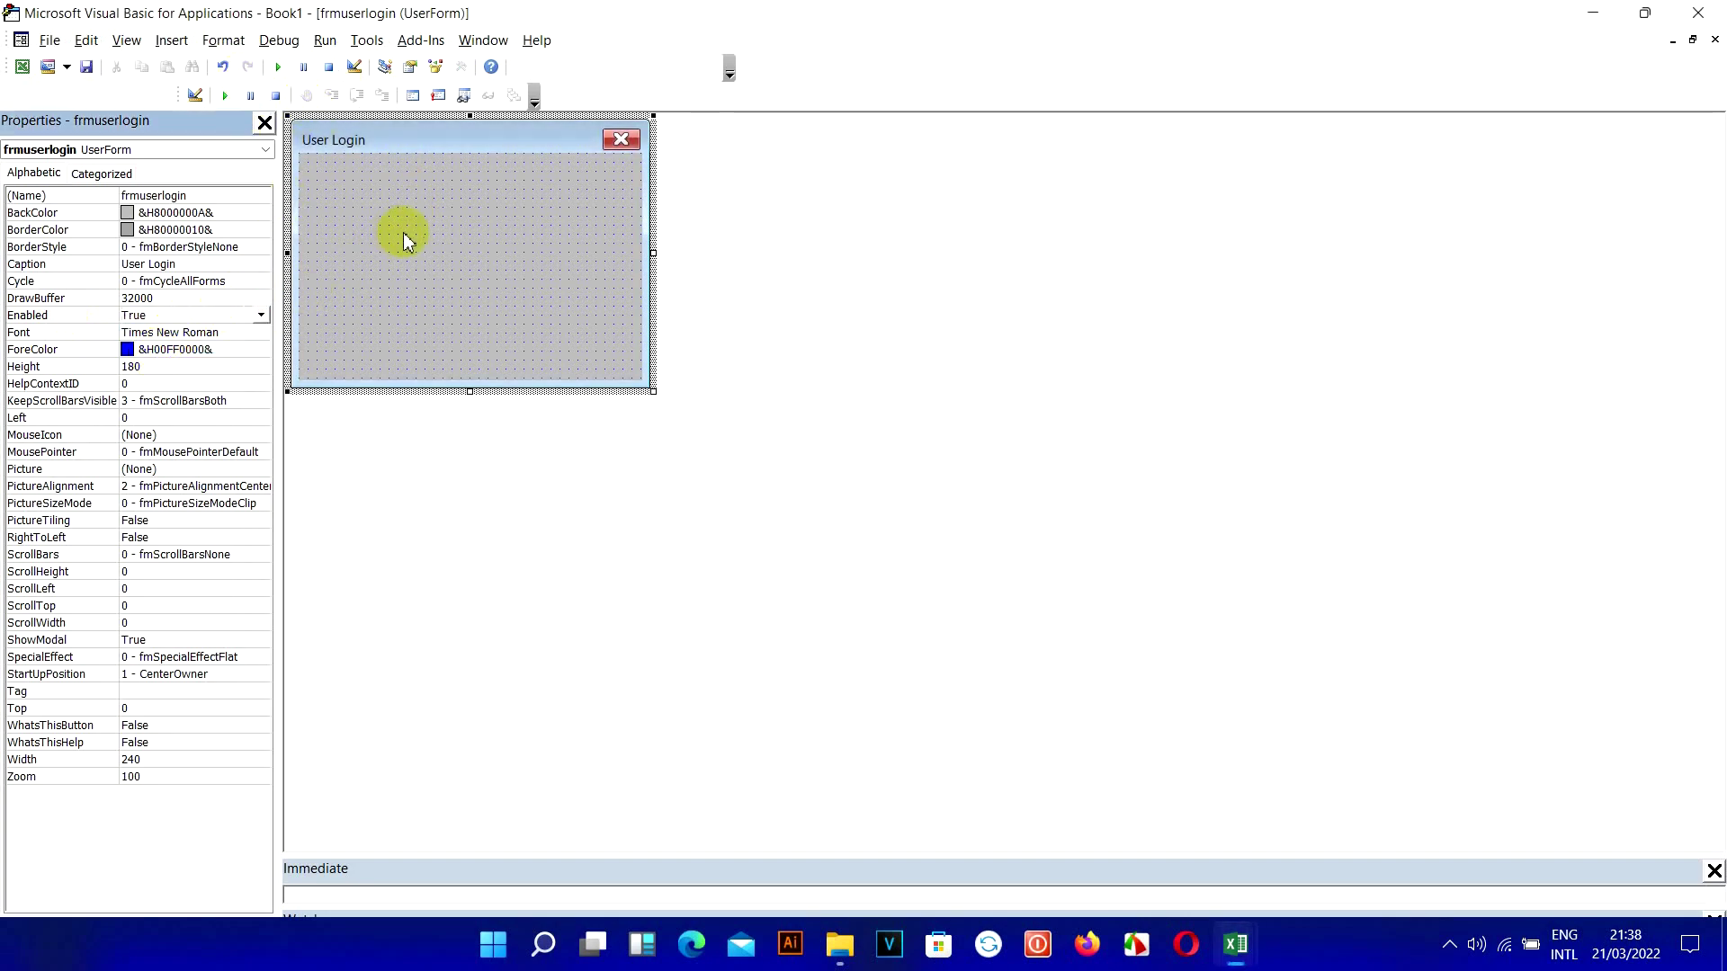
click(397, 231)
click(225, 95)
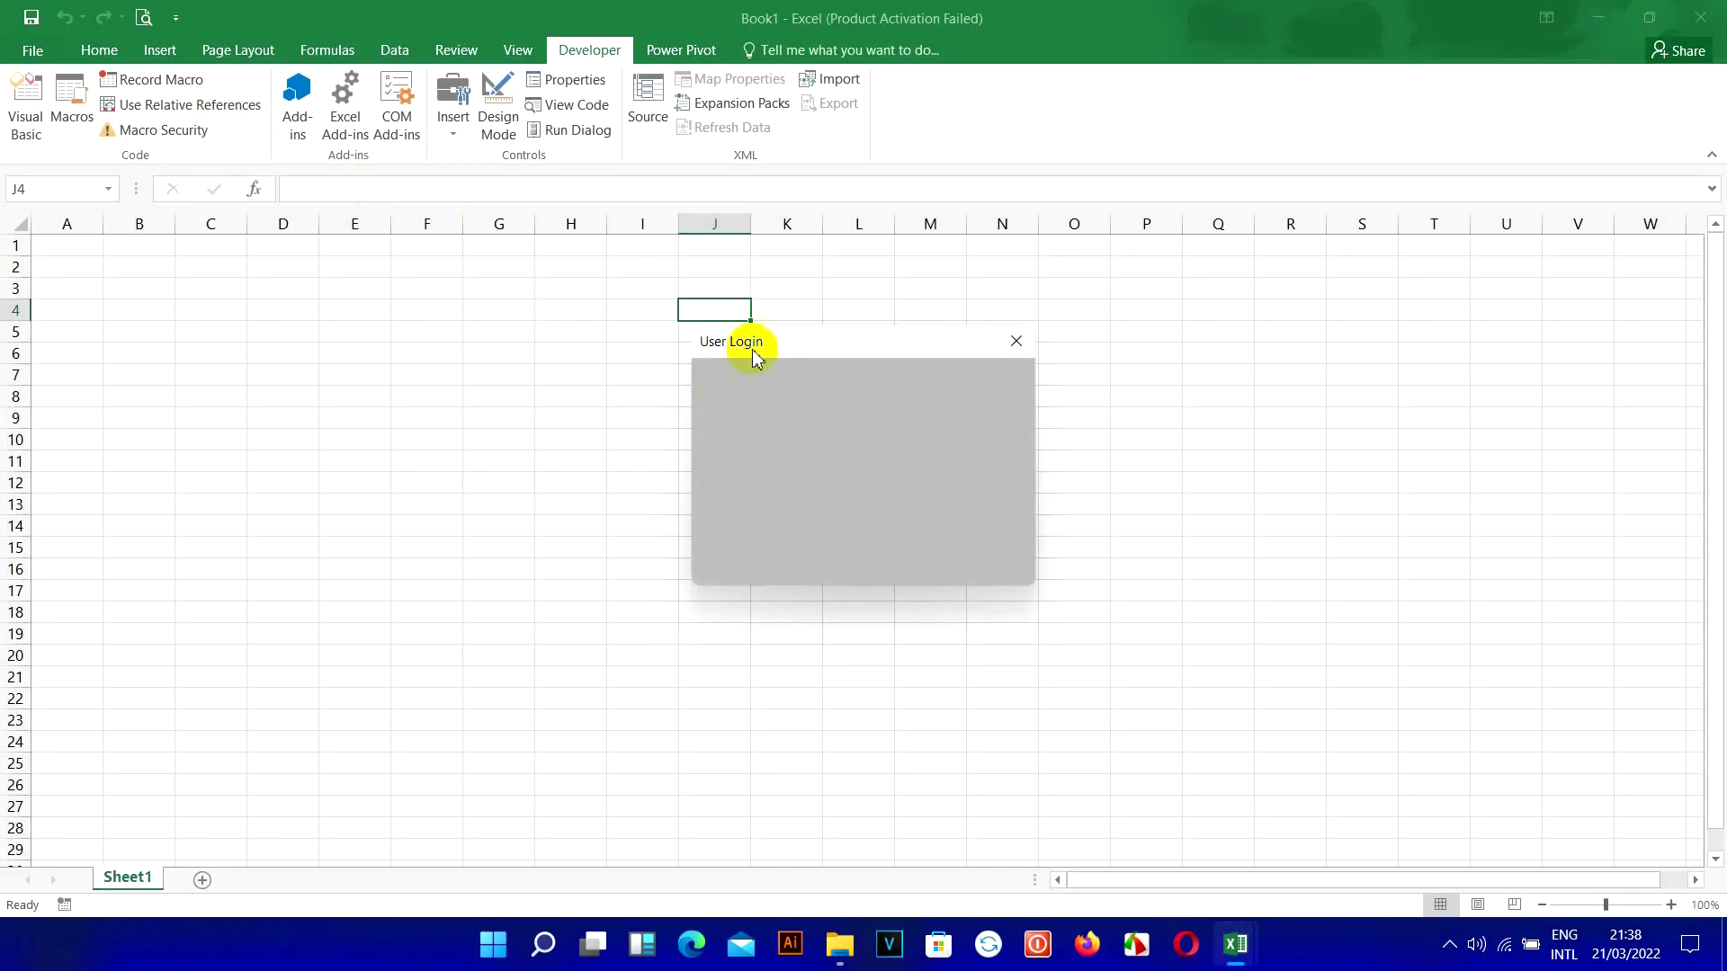
drag(771, 326, 831, 305)
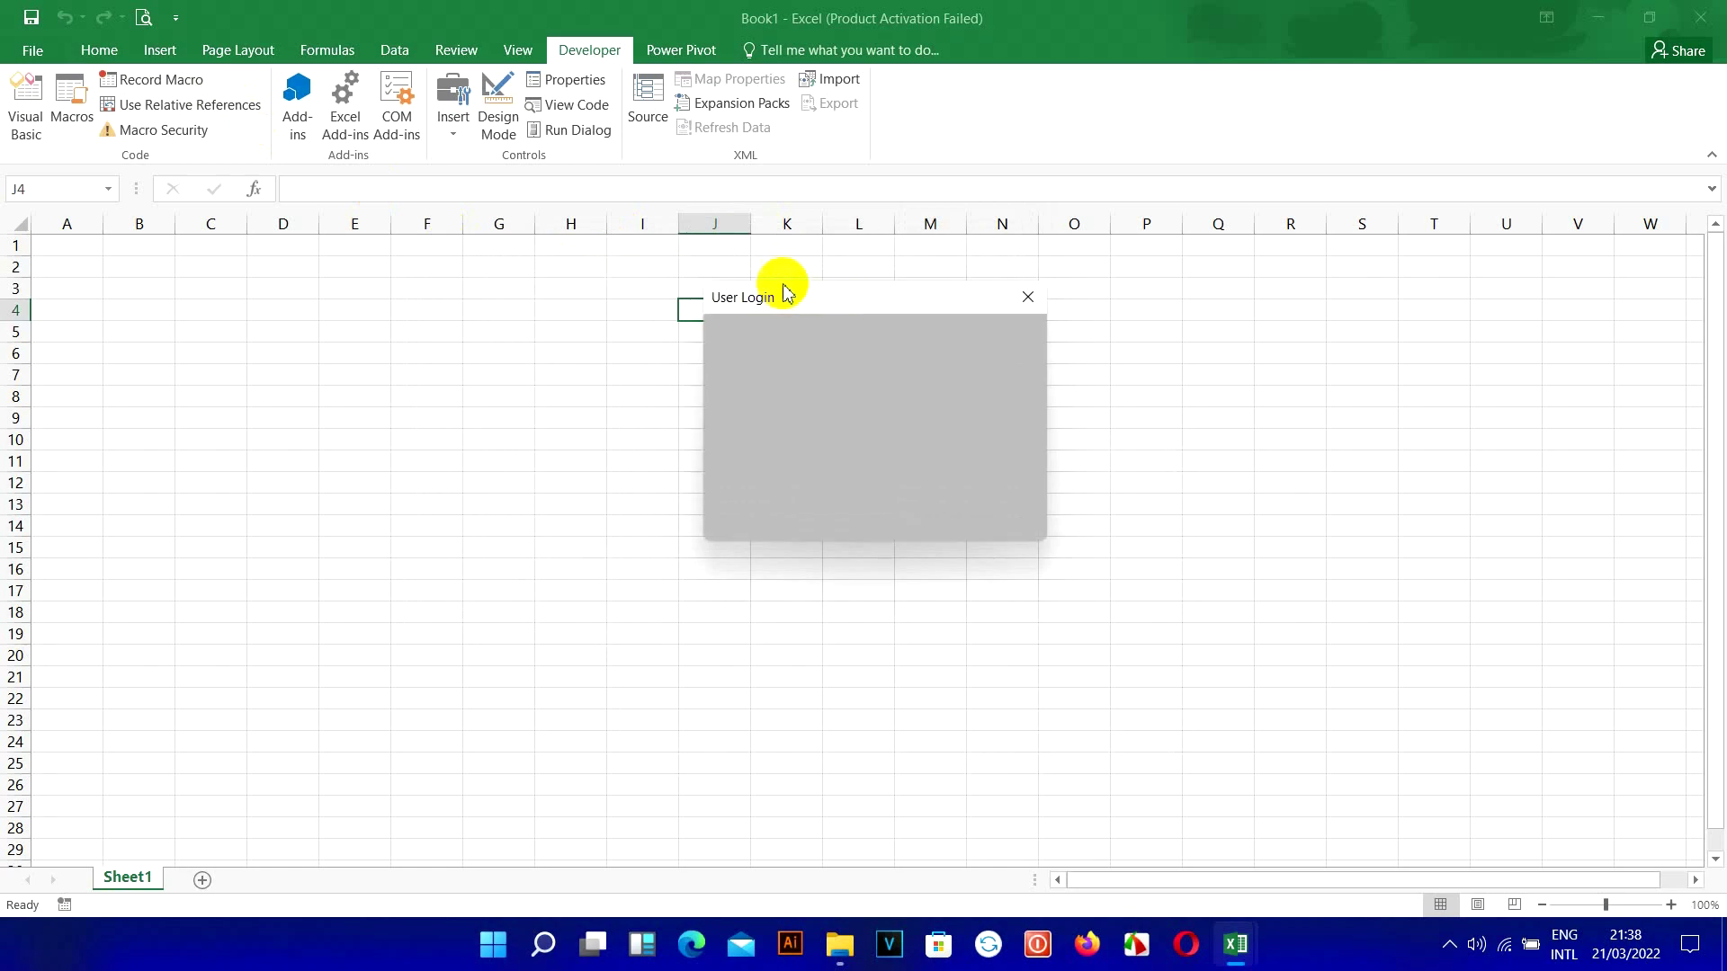
drag(831, 305, 804, 340)
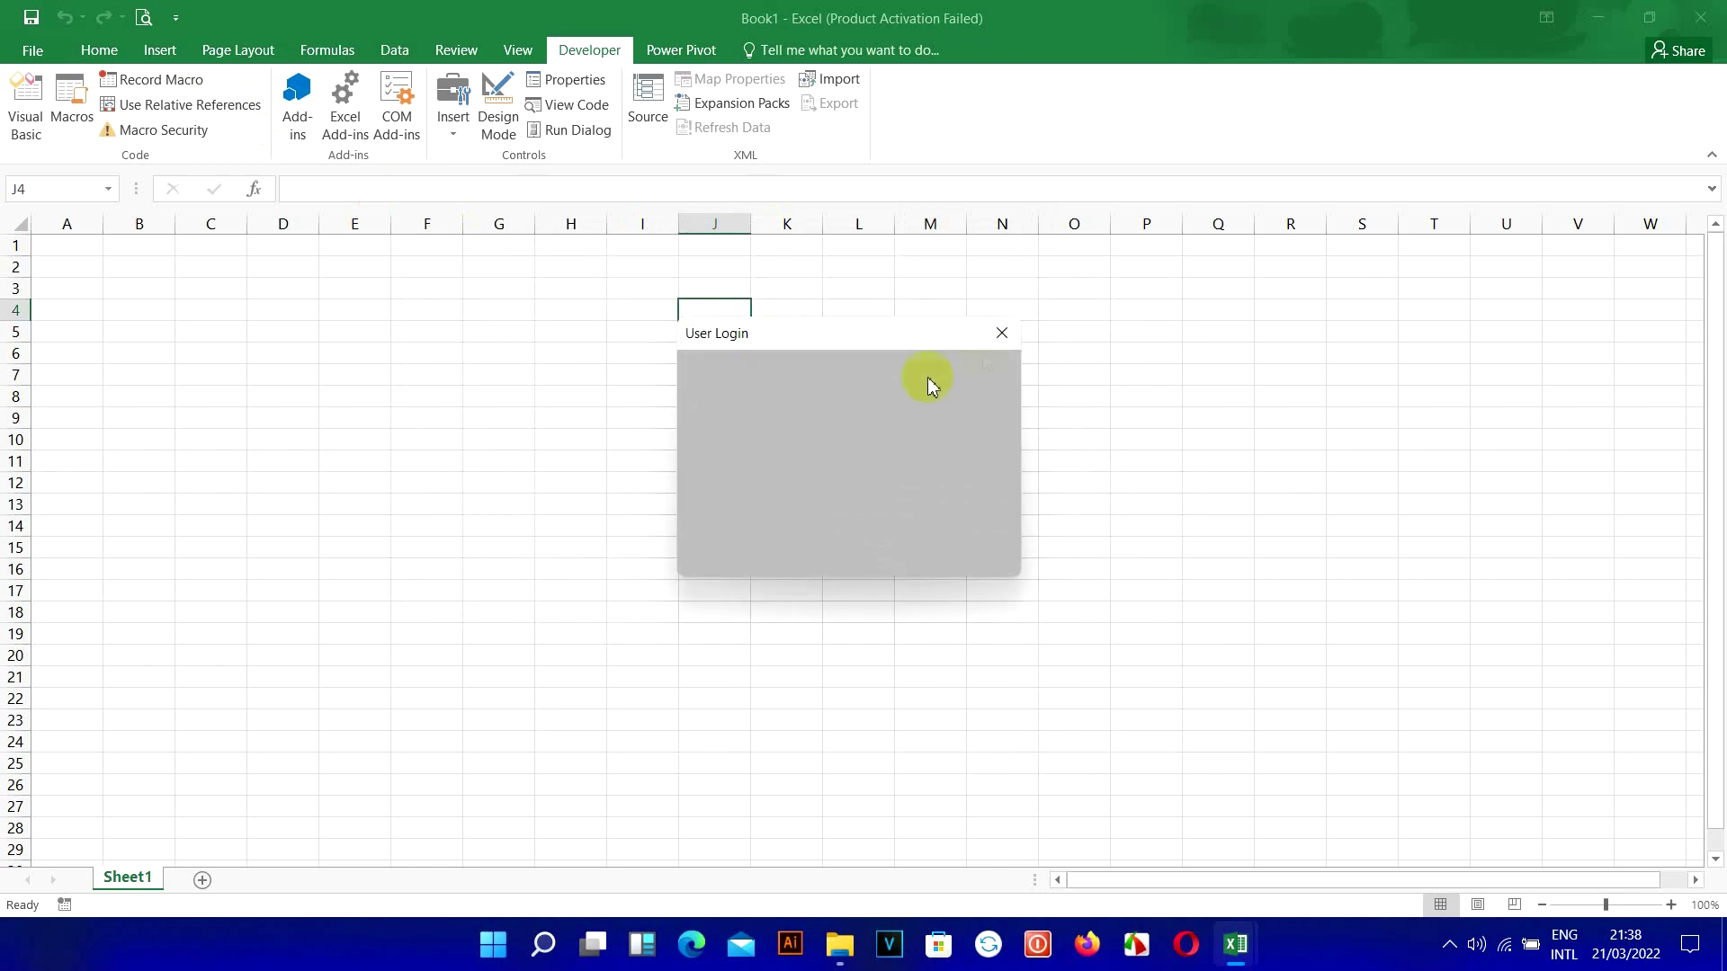
click(1001, 333)
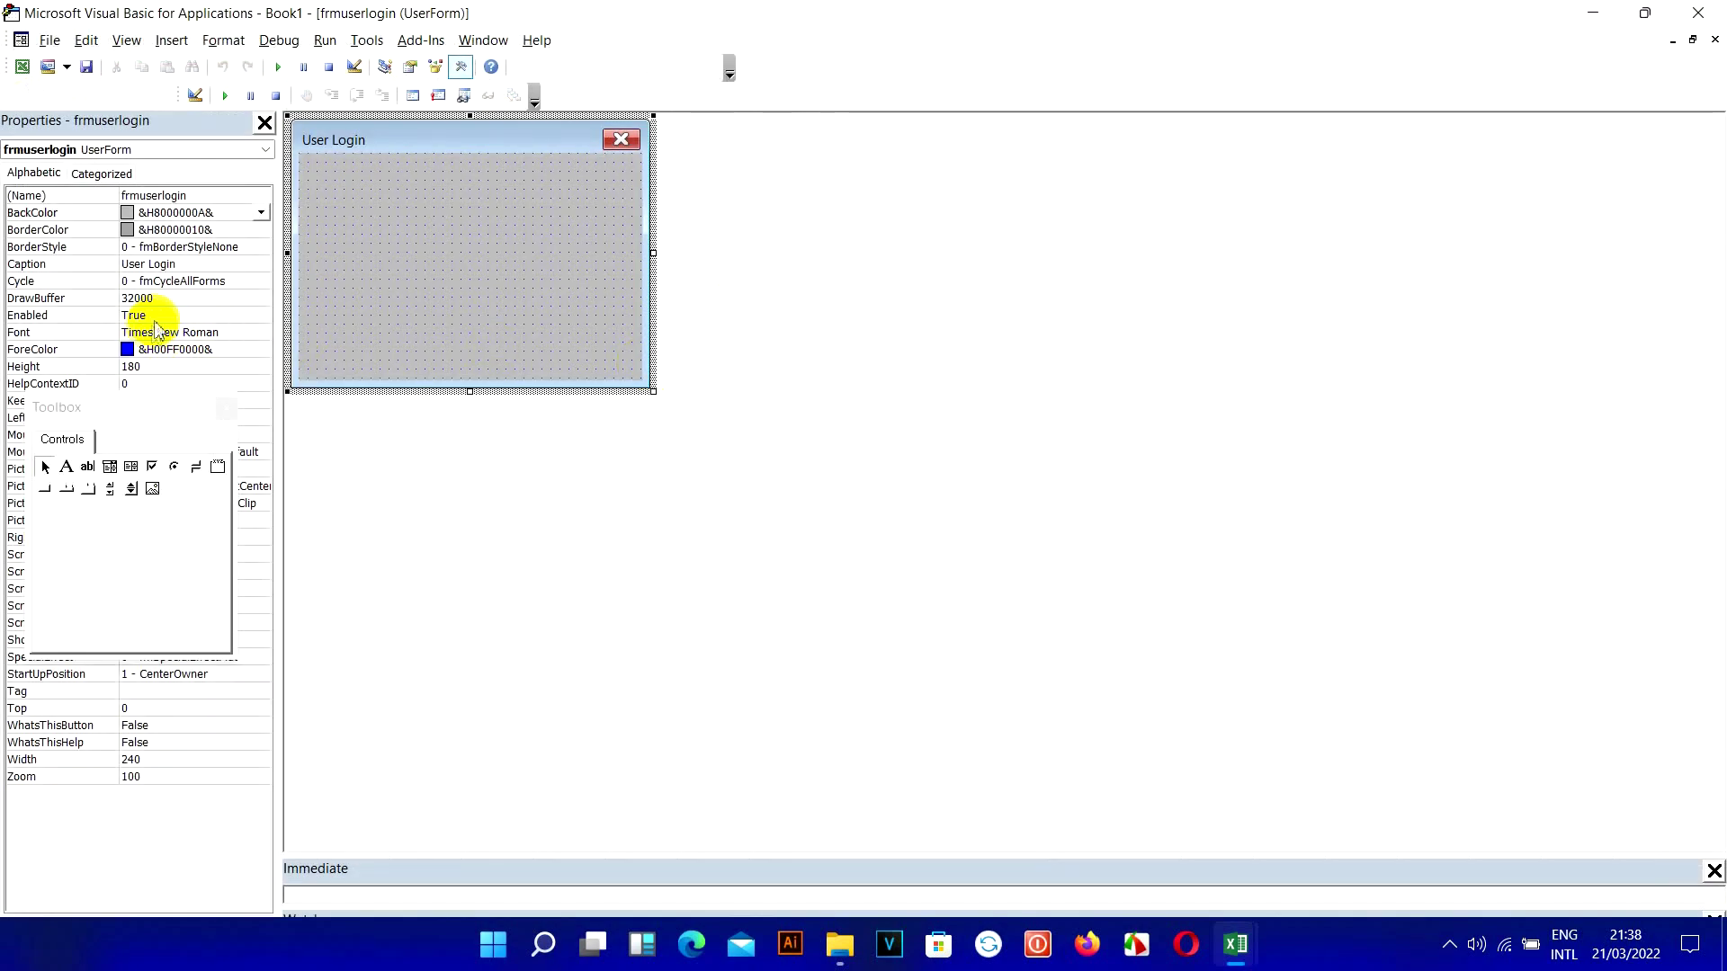
- Set Enabled to False again, run the form, then switch back and stop it
click(256, 317)
click(259, 317)
click(162, 351)
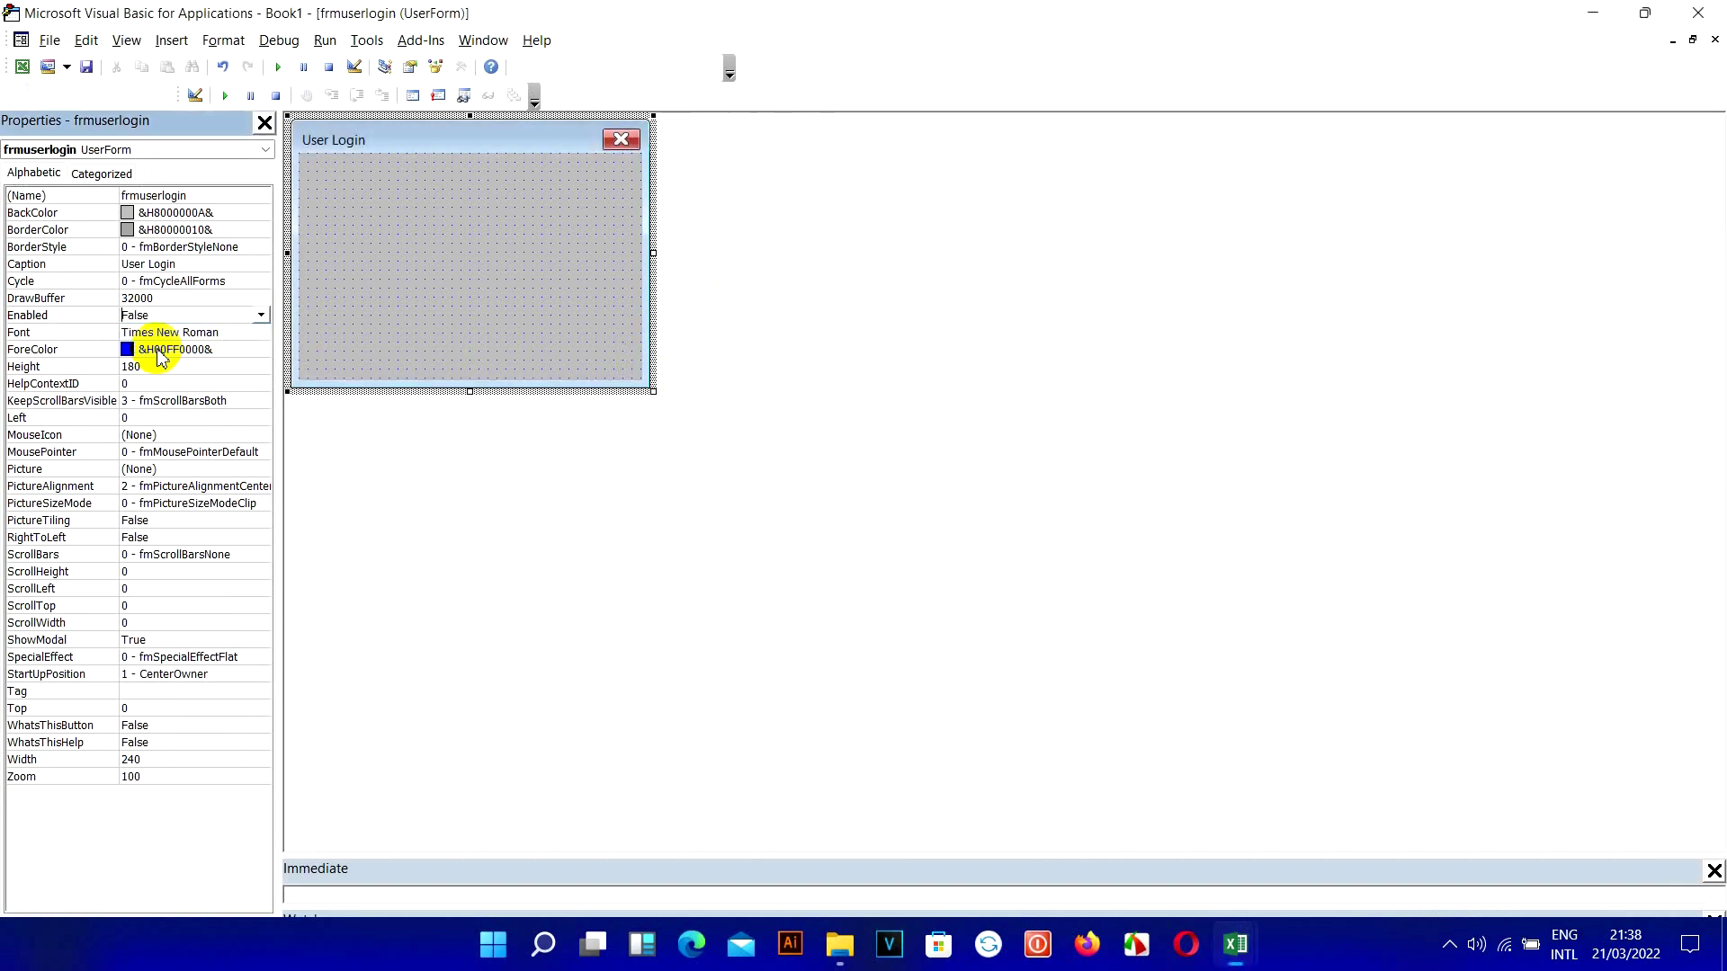
click(225, 96)
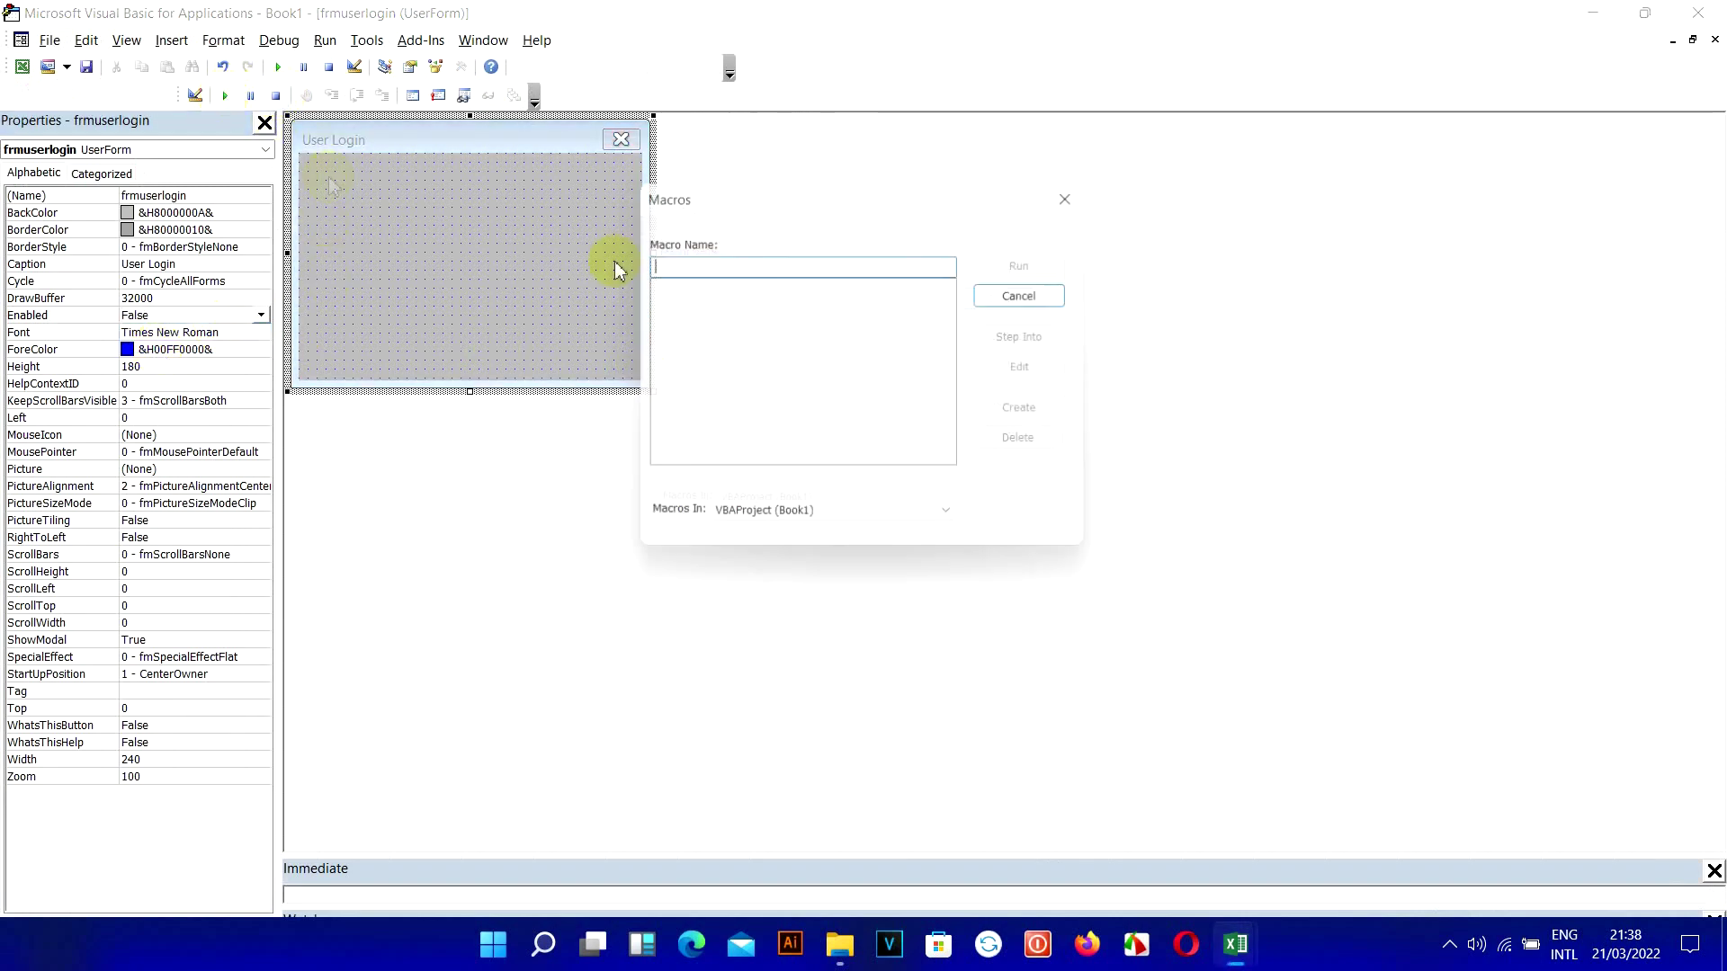
click(1012, 296)
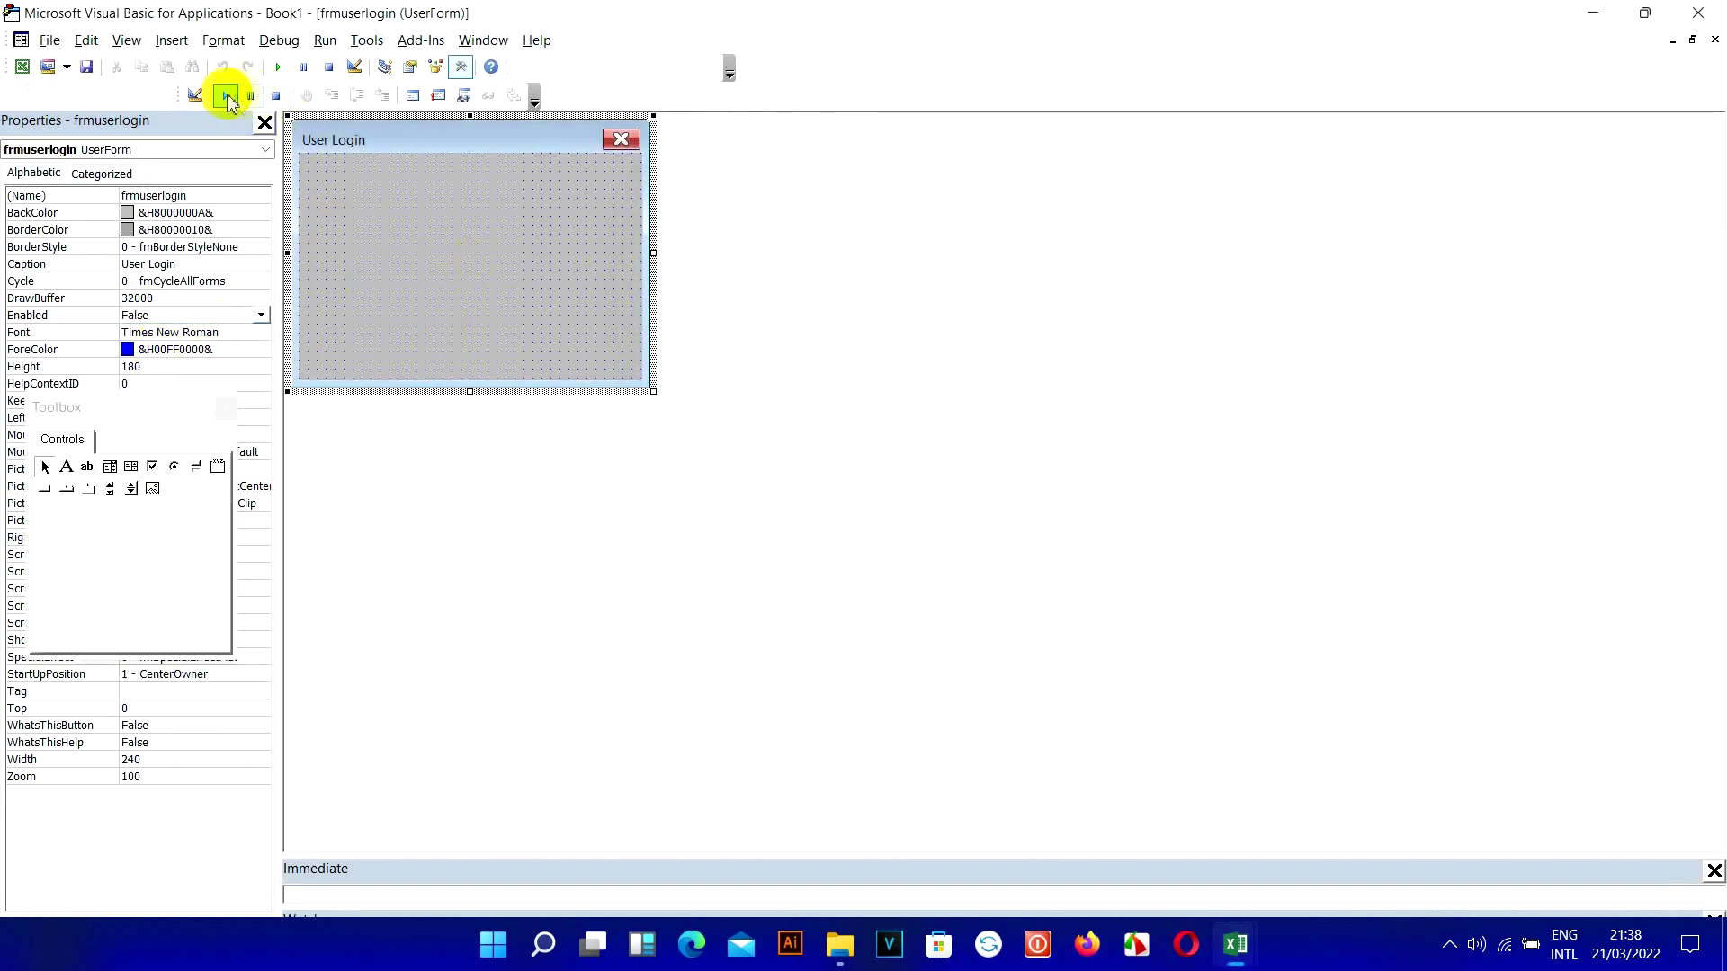
click(225, 96)
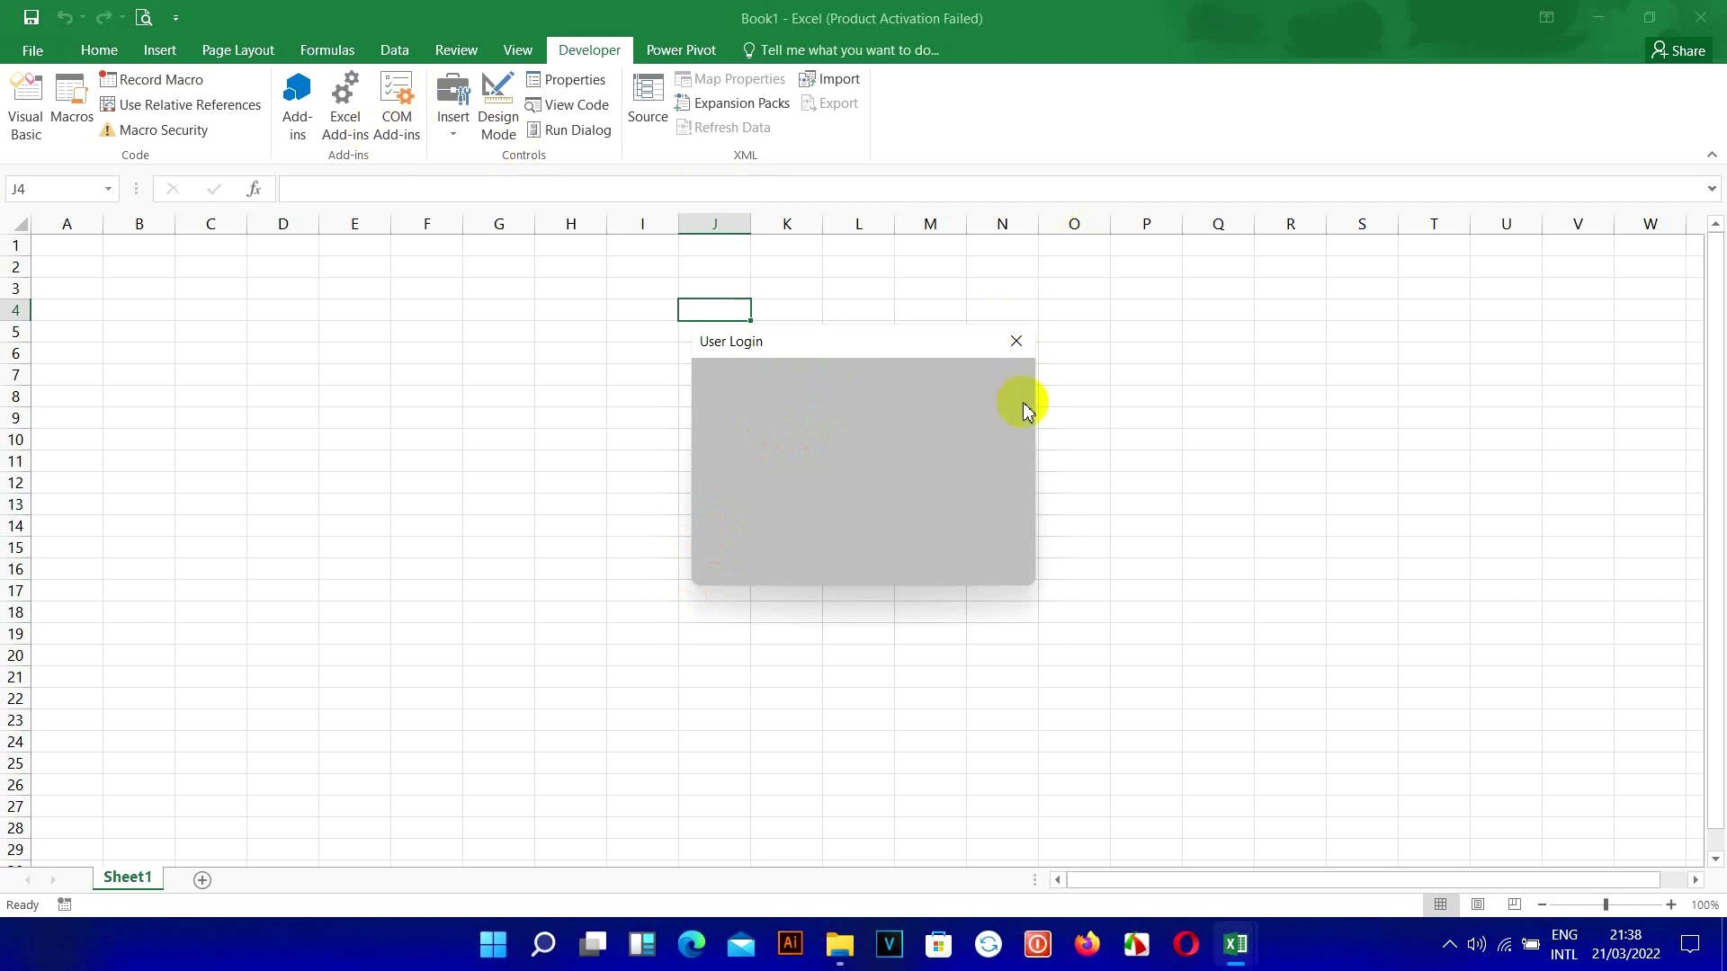
key(alt+Tab)
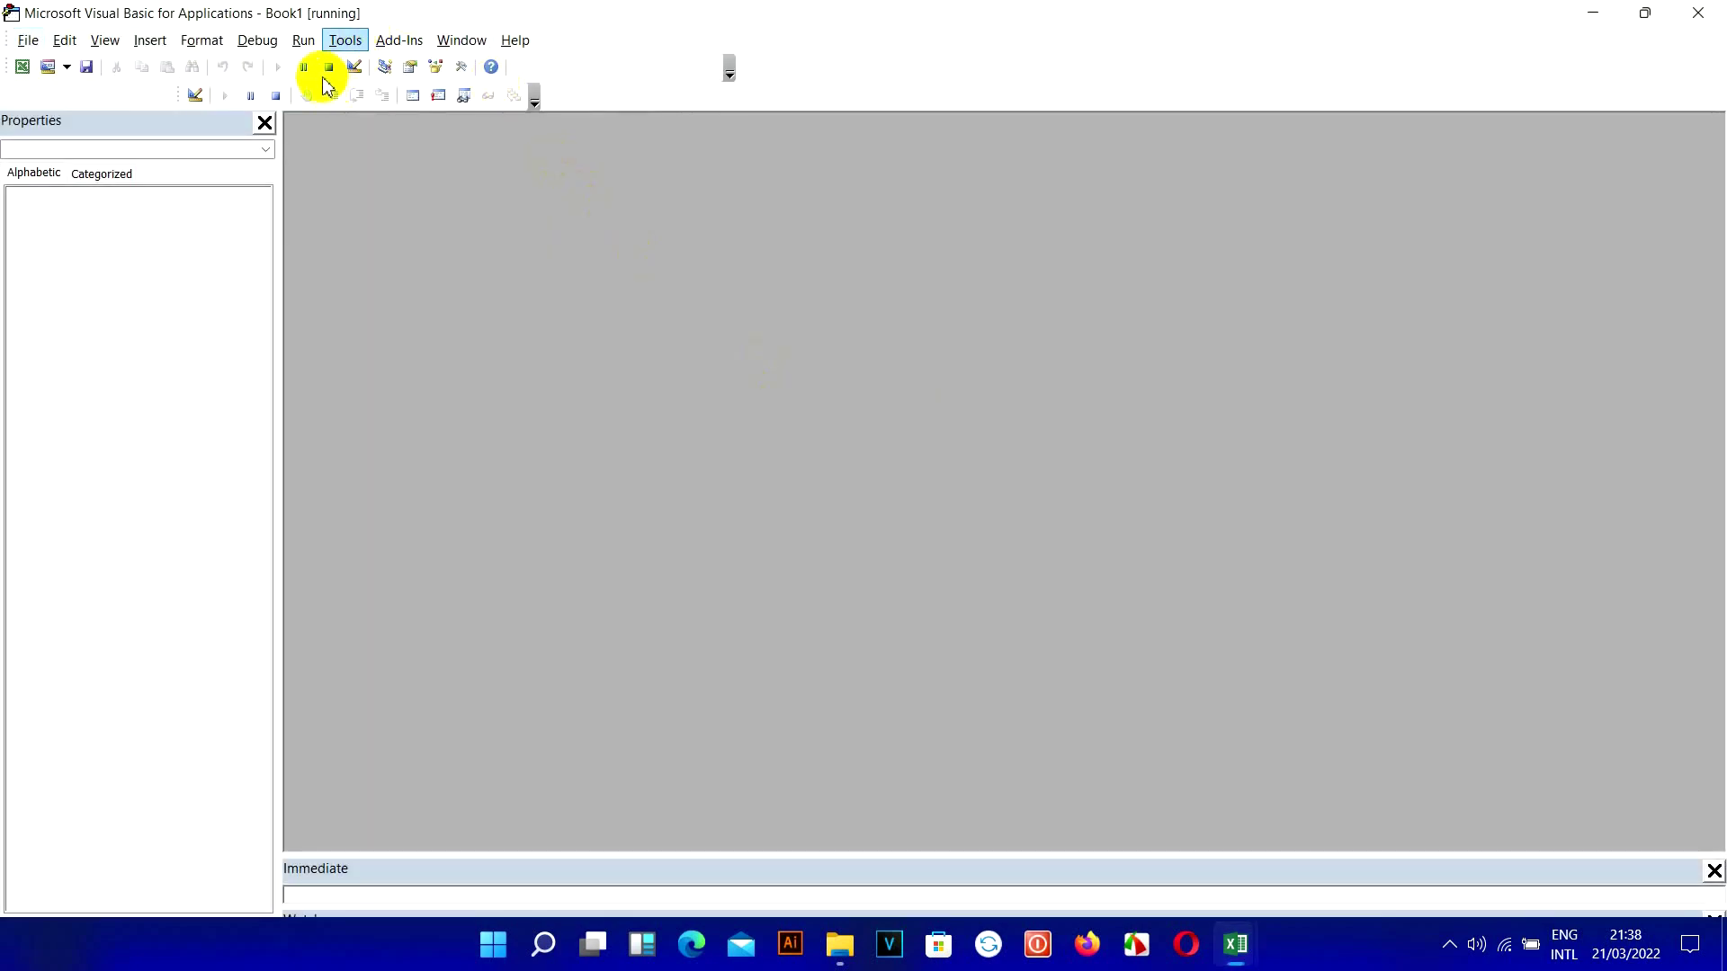
click(329, 66)
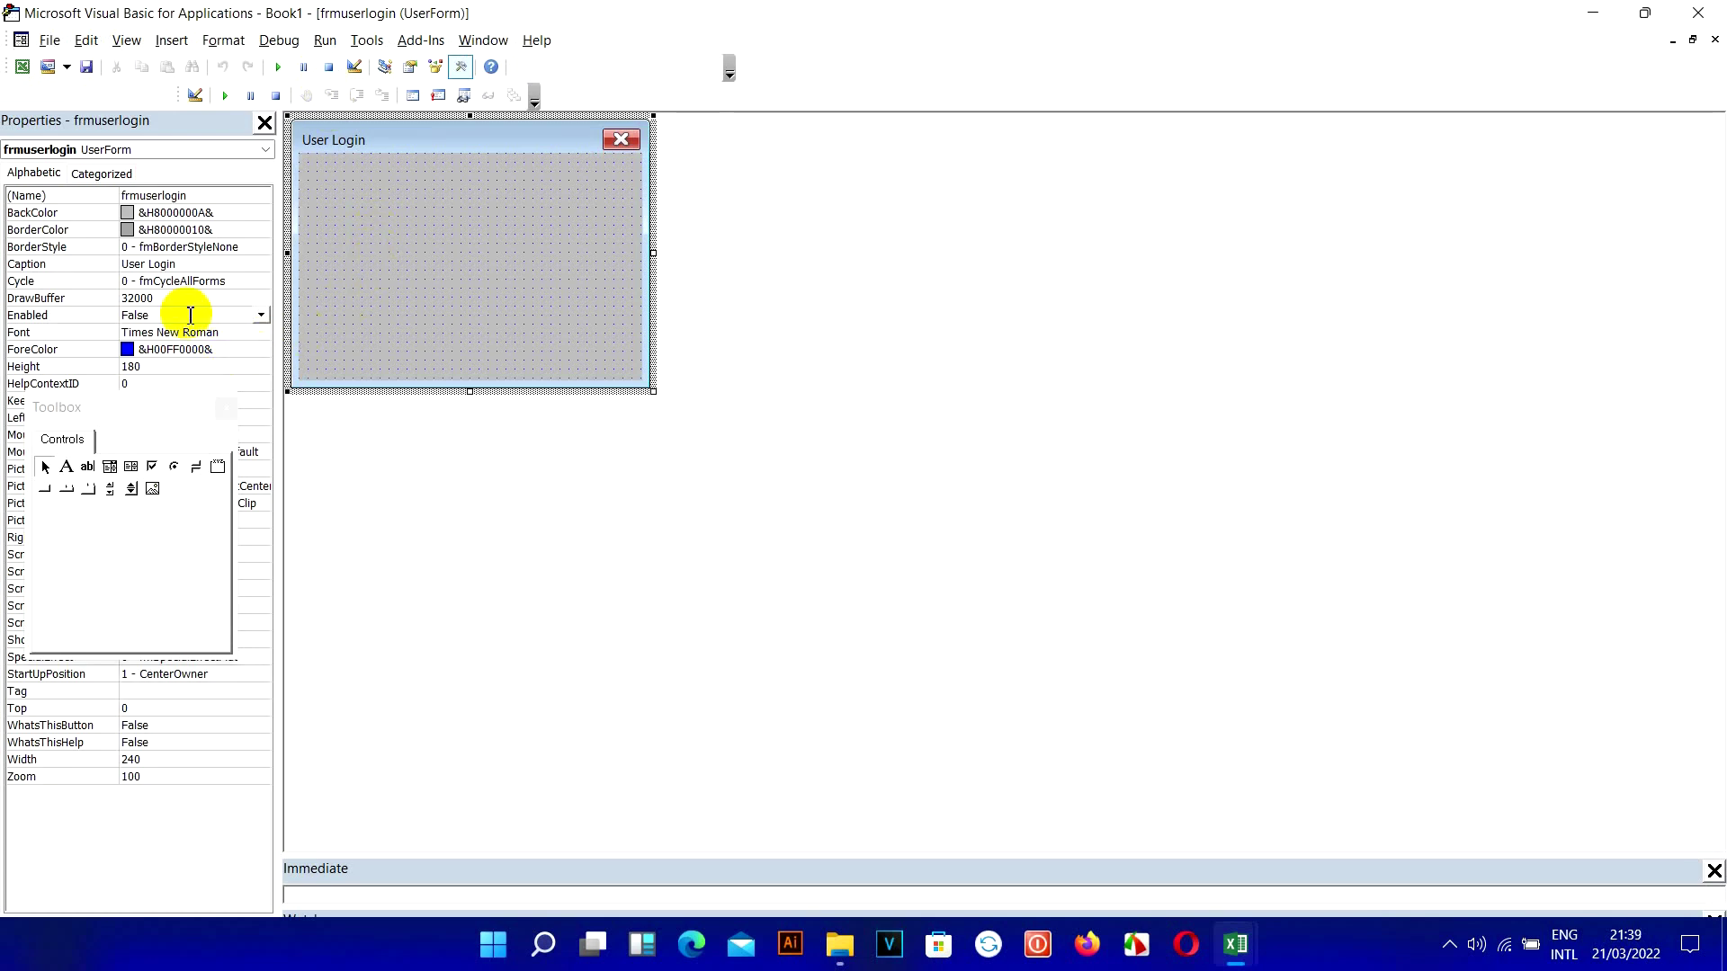
- Resize the form to 548.4 by 326.4 and draw a wide Label1 across its top
mouse_move(652, 390)
mouse_down()
mouse_move(882, 521)
mouse_move(1174, 594)
mouse_move(1115, 610)
mouse_up()
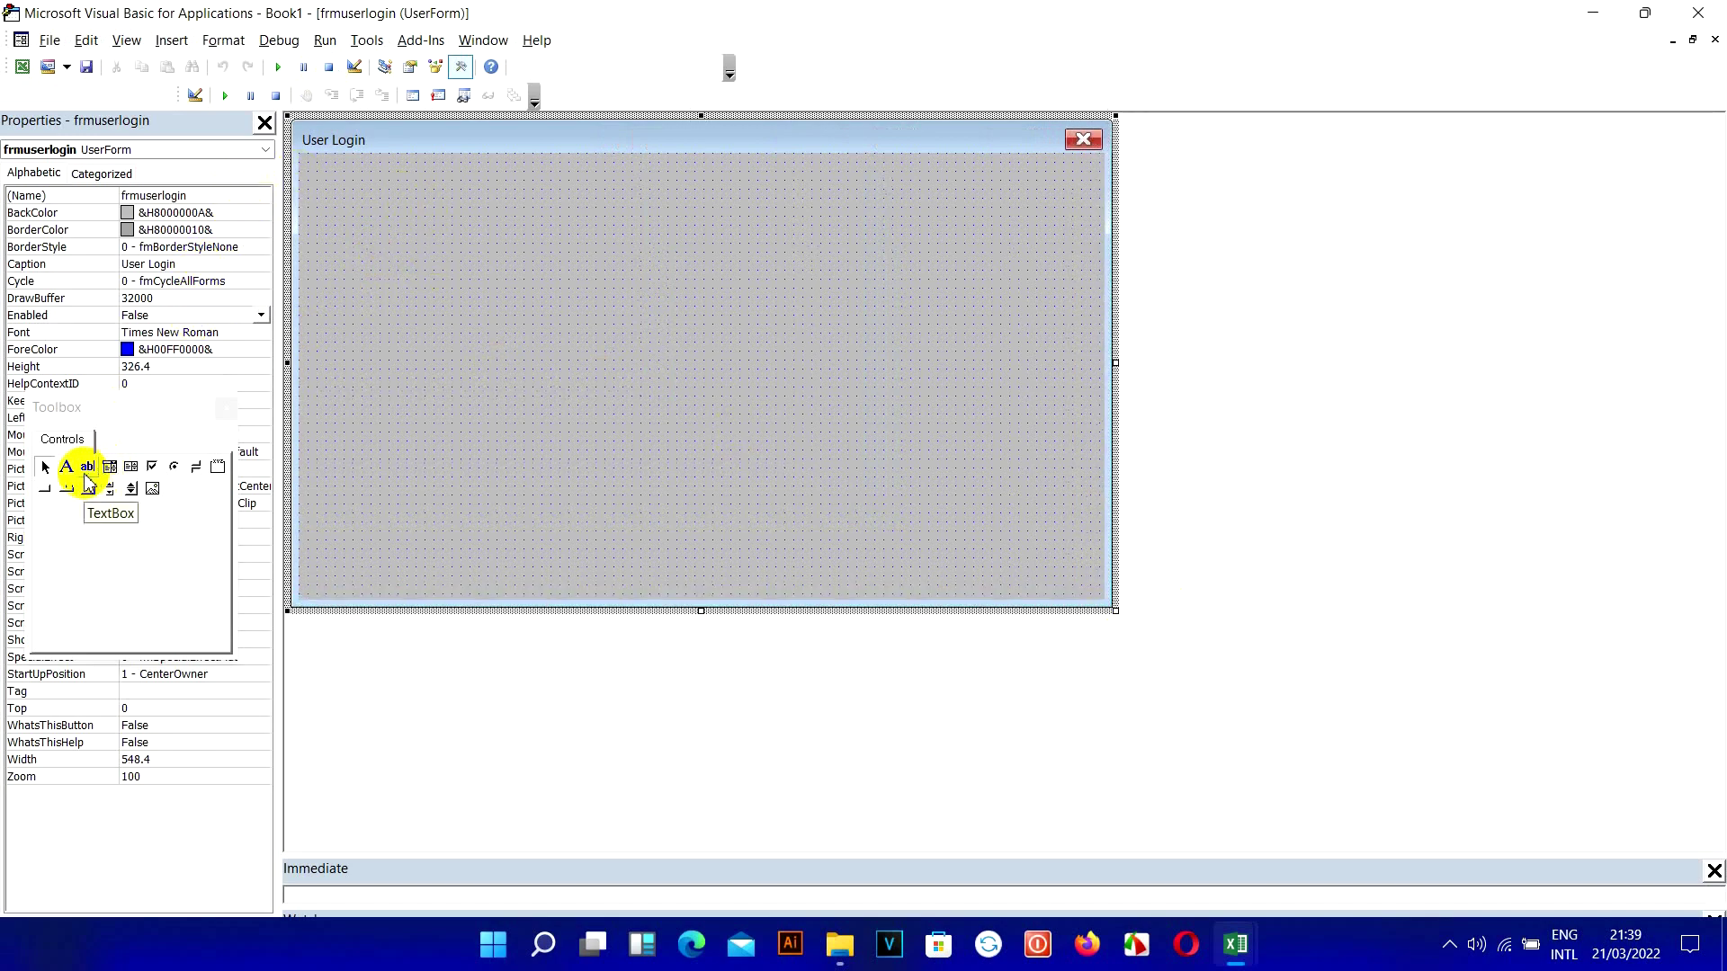
click(66, 465)
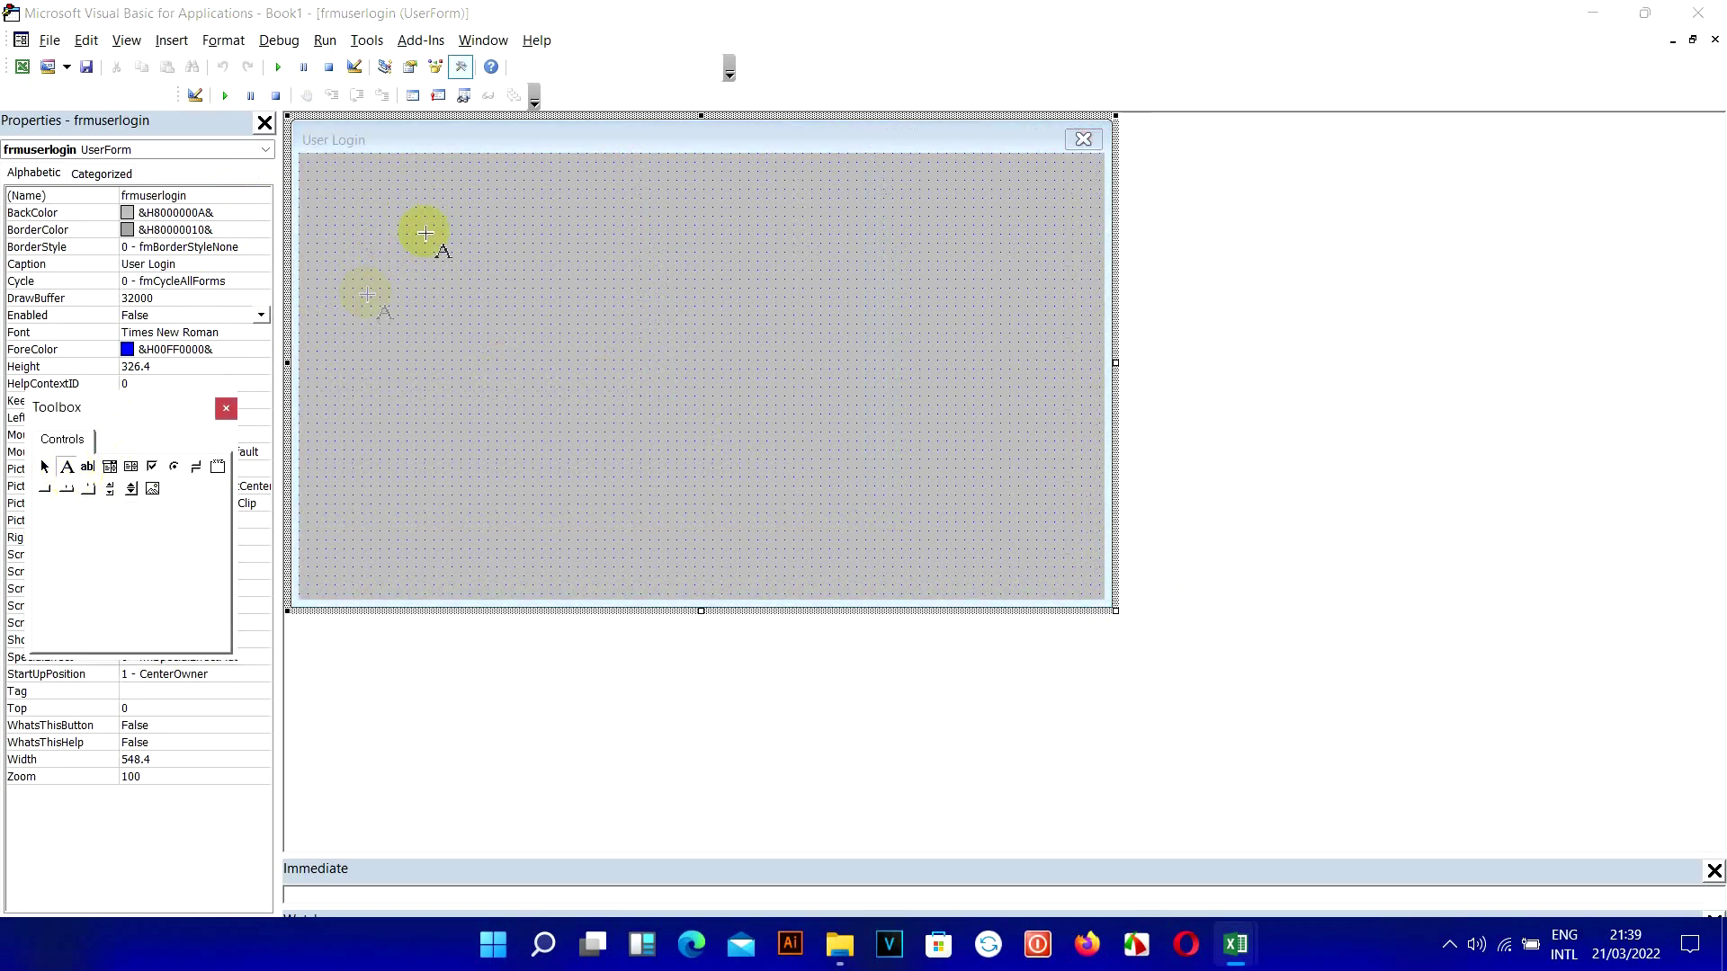
drag(443, 180, 913, 255)
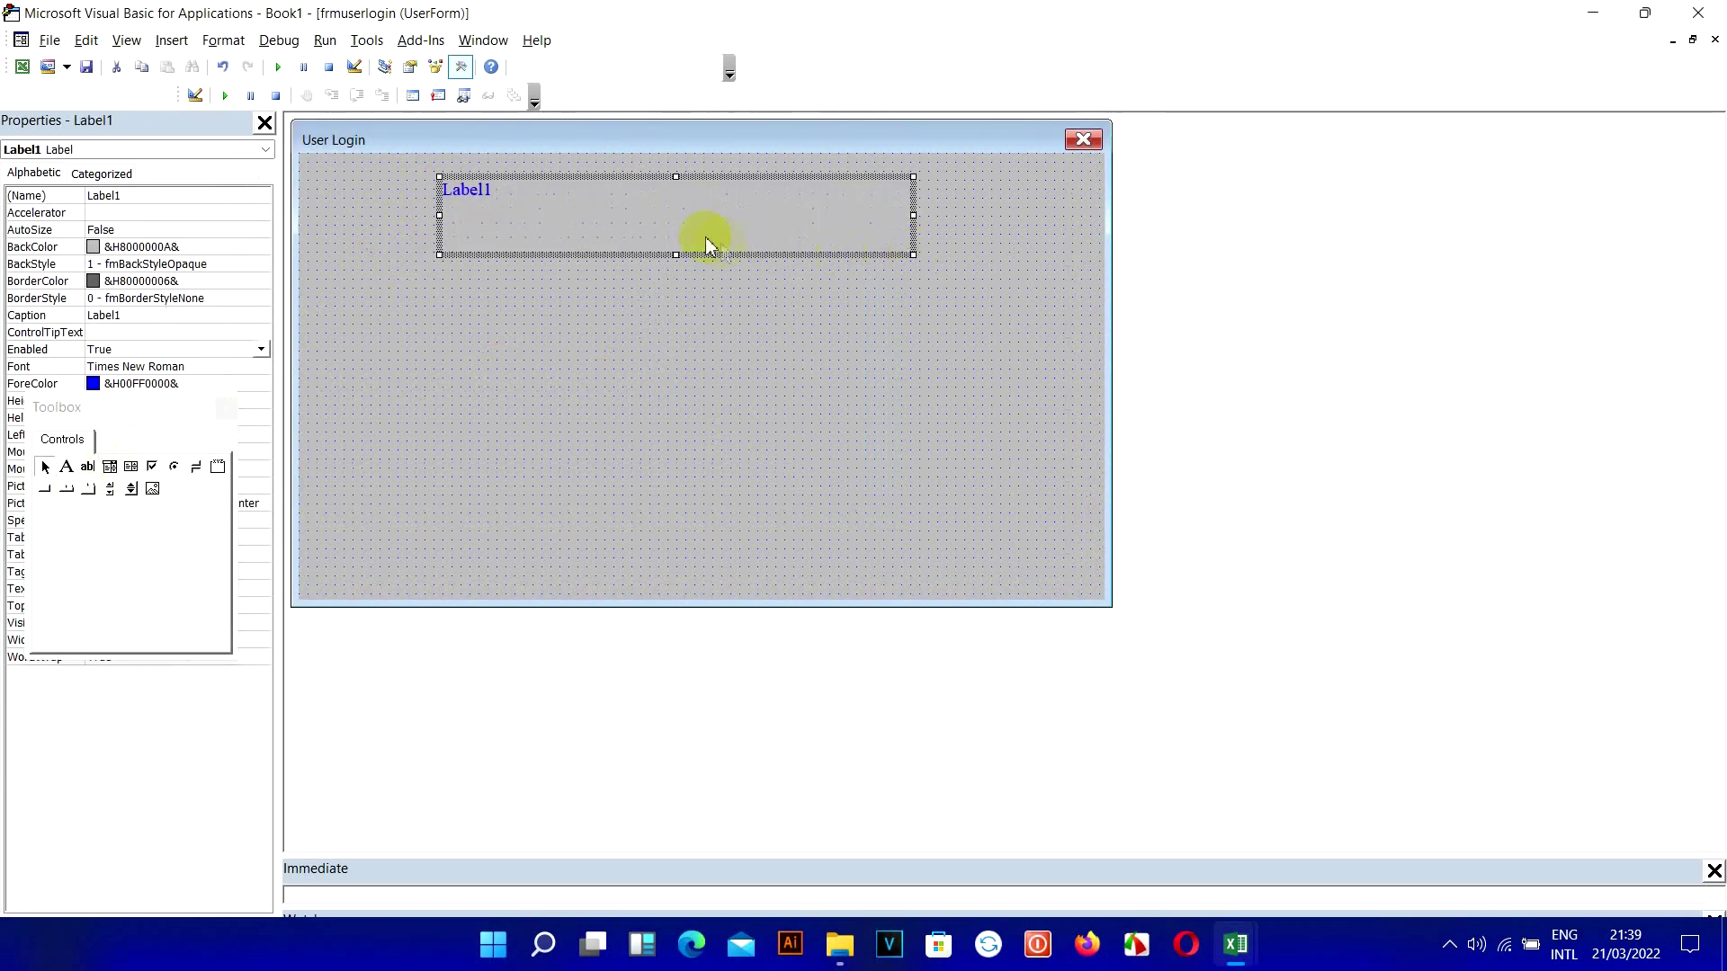
- Change Label1's caption to 'User Login'
click(660, 223)
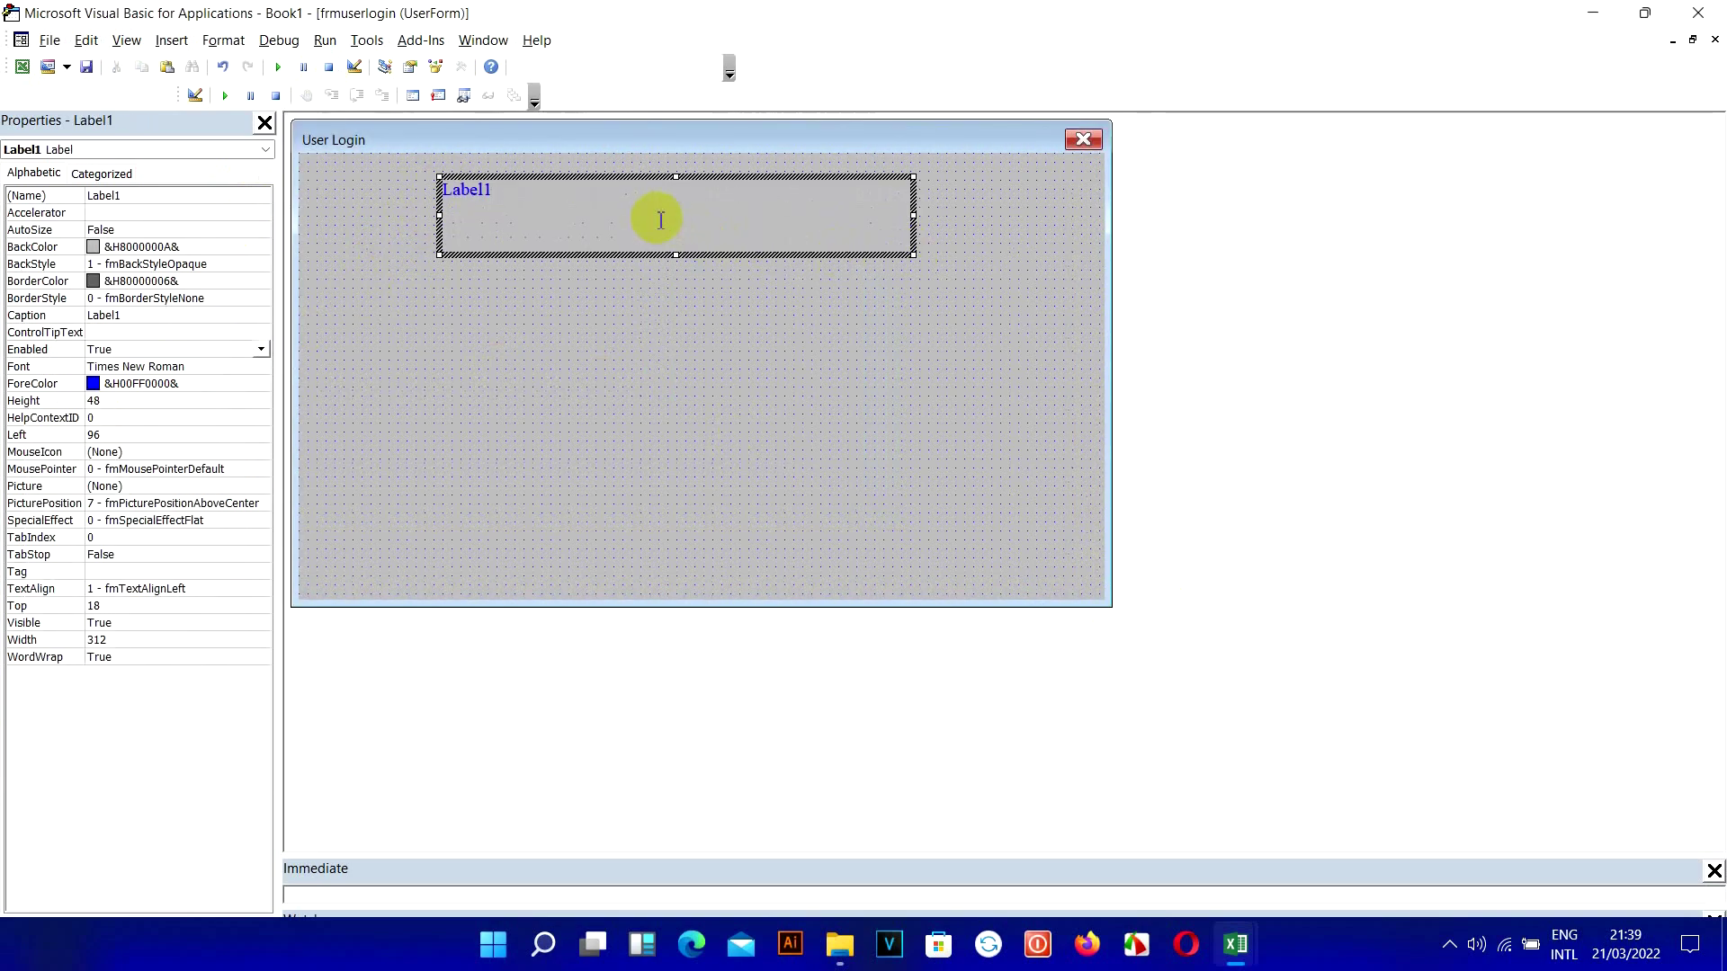
click(648, 259)
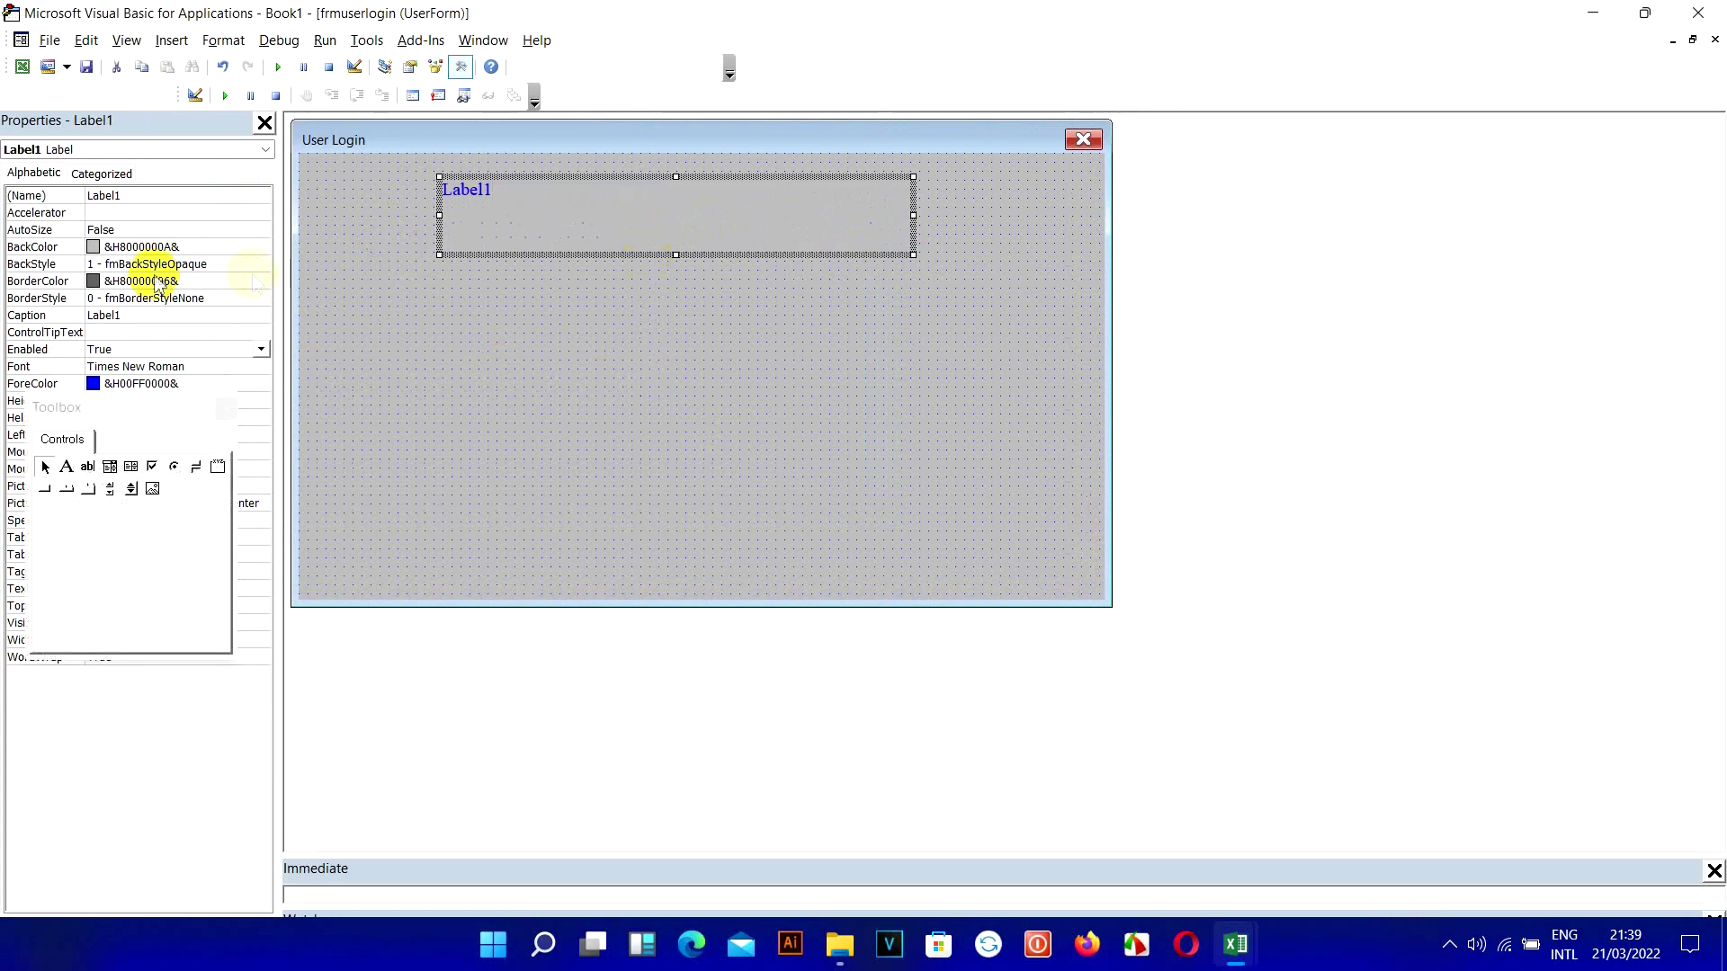
click(119, 314)
text(User Logi)
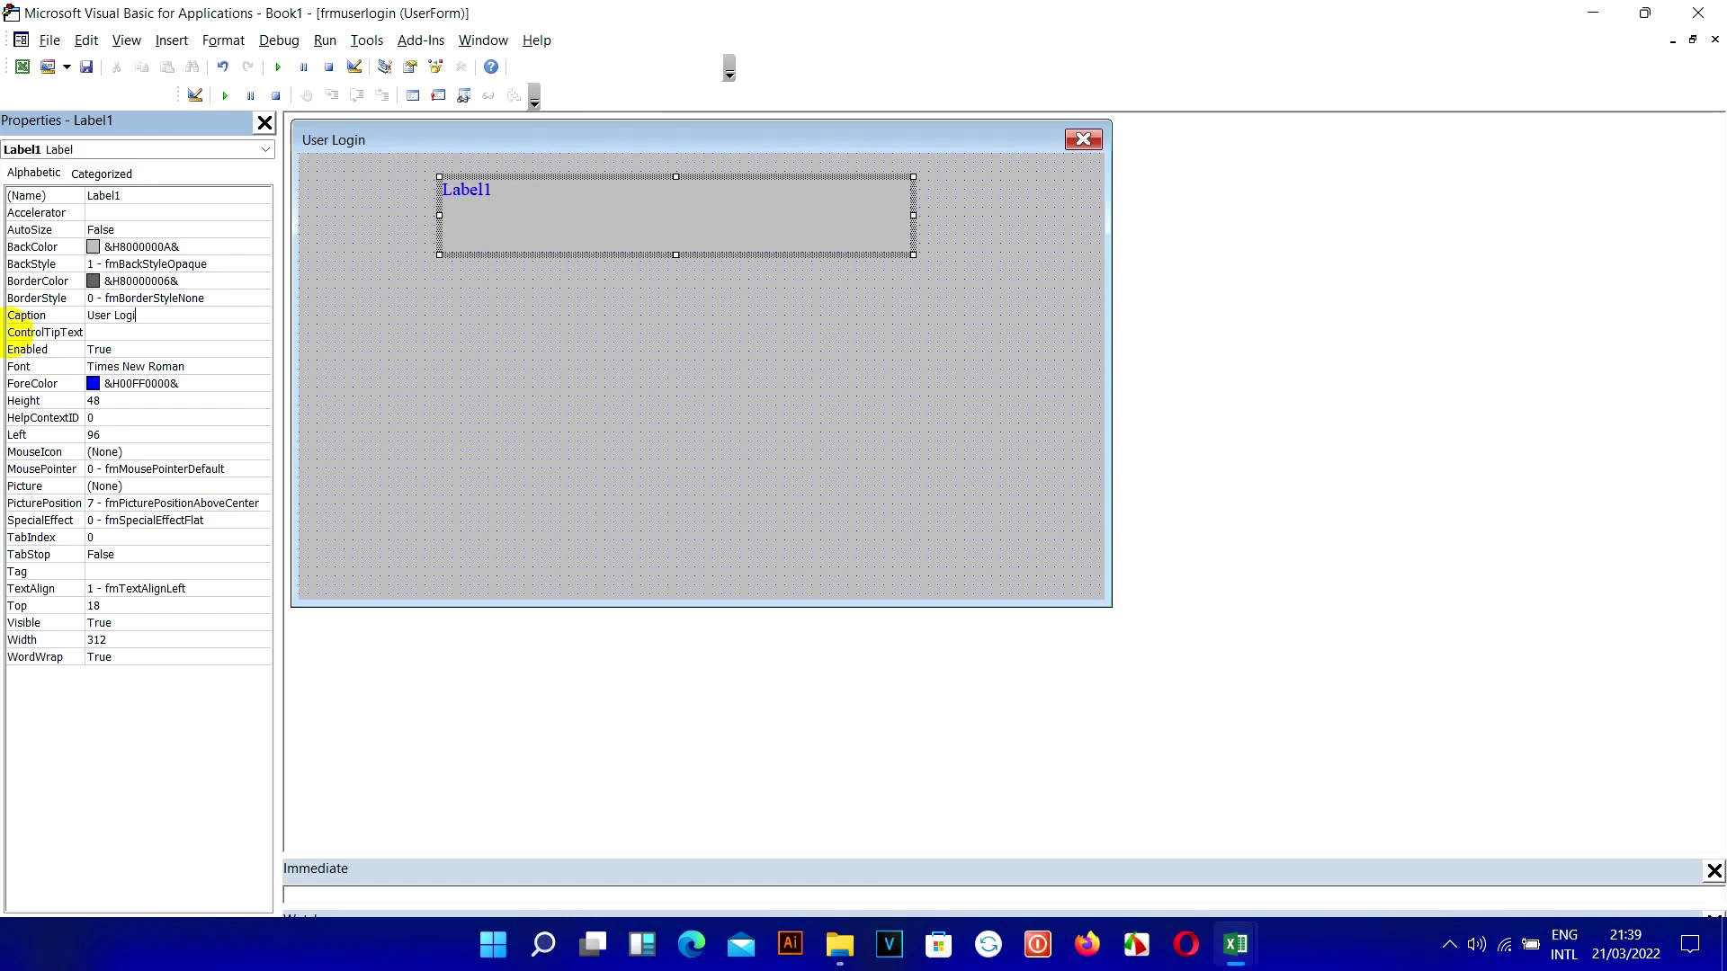
text(n)
key(Return)
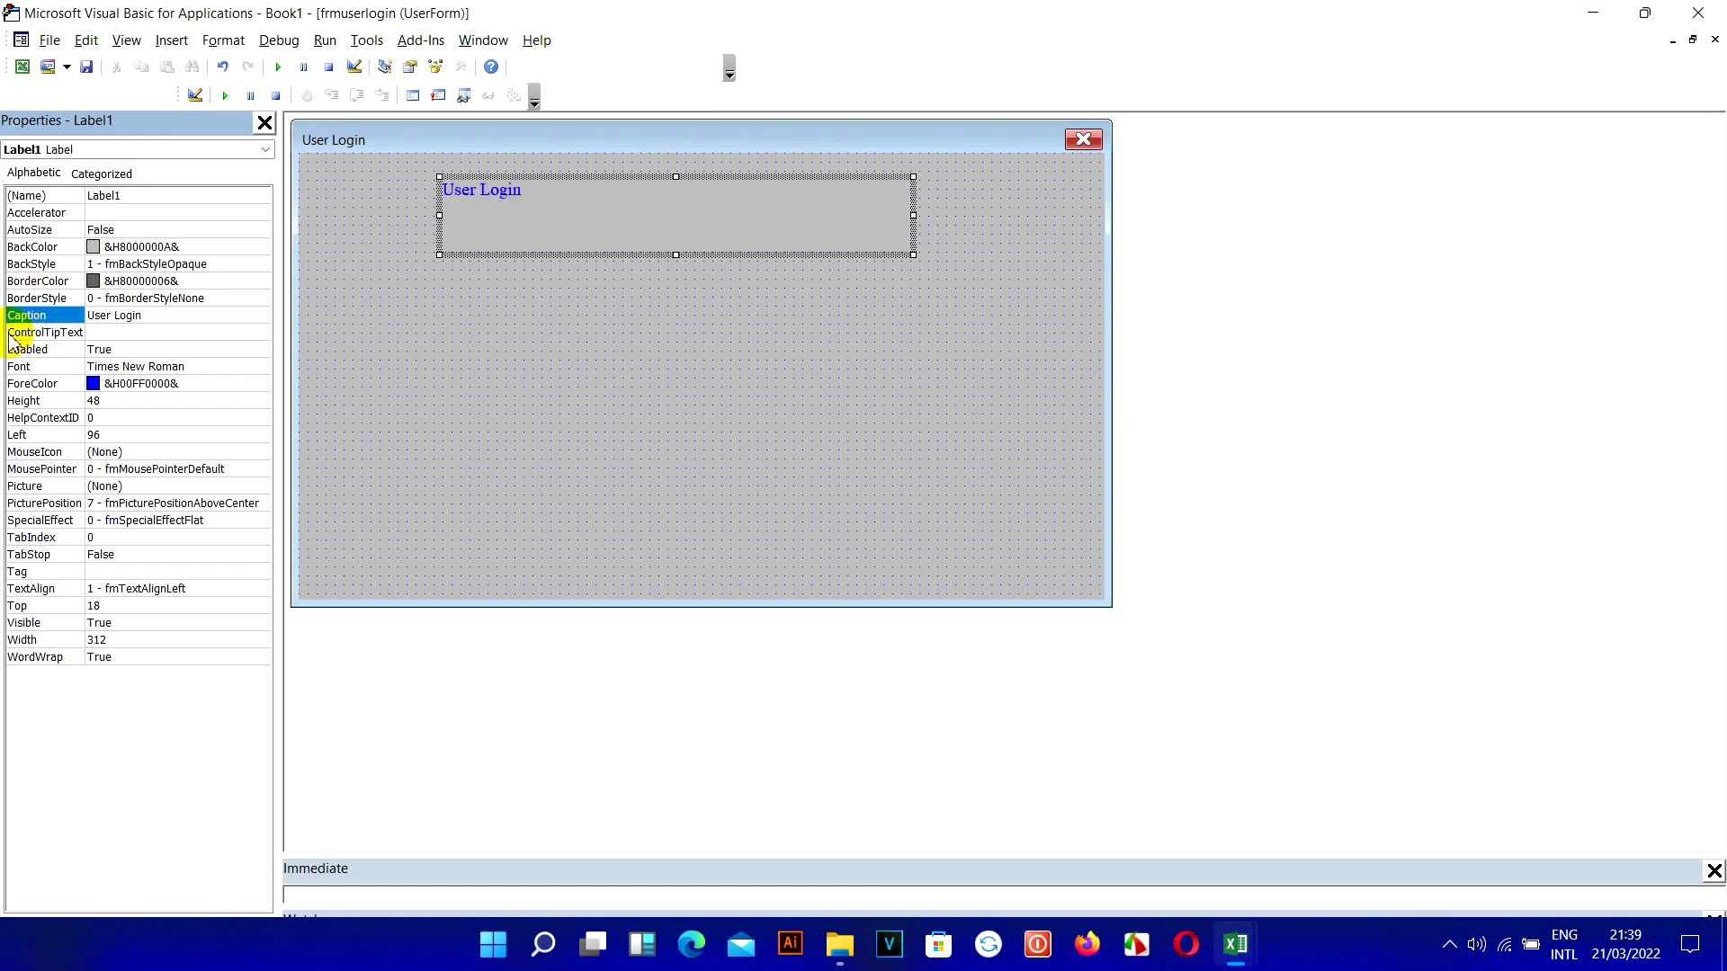
click(121, 400)
- Give the label font size 20 and a cyan text colour
click(219, 366)
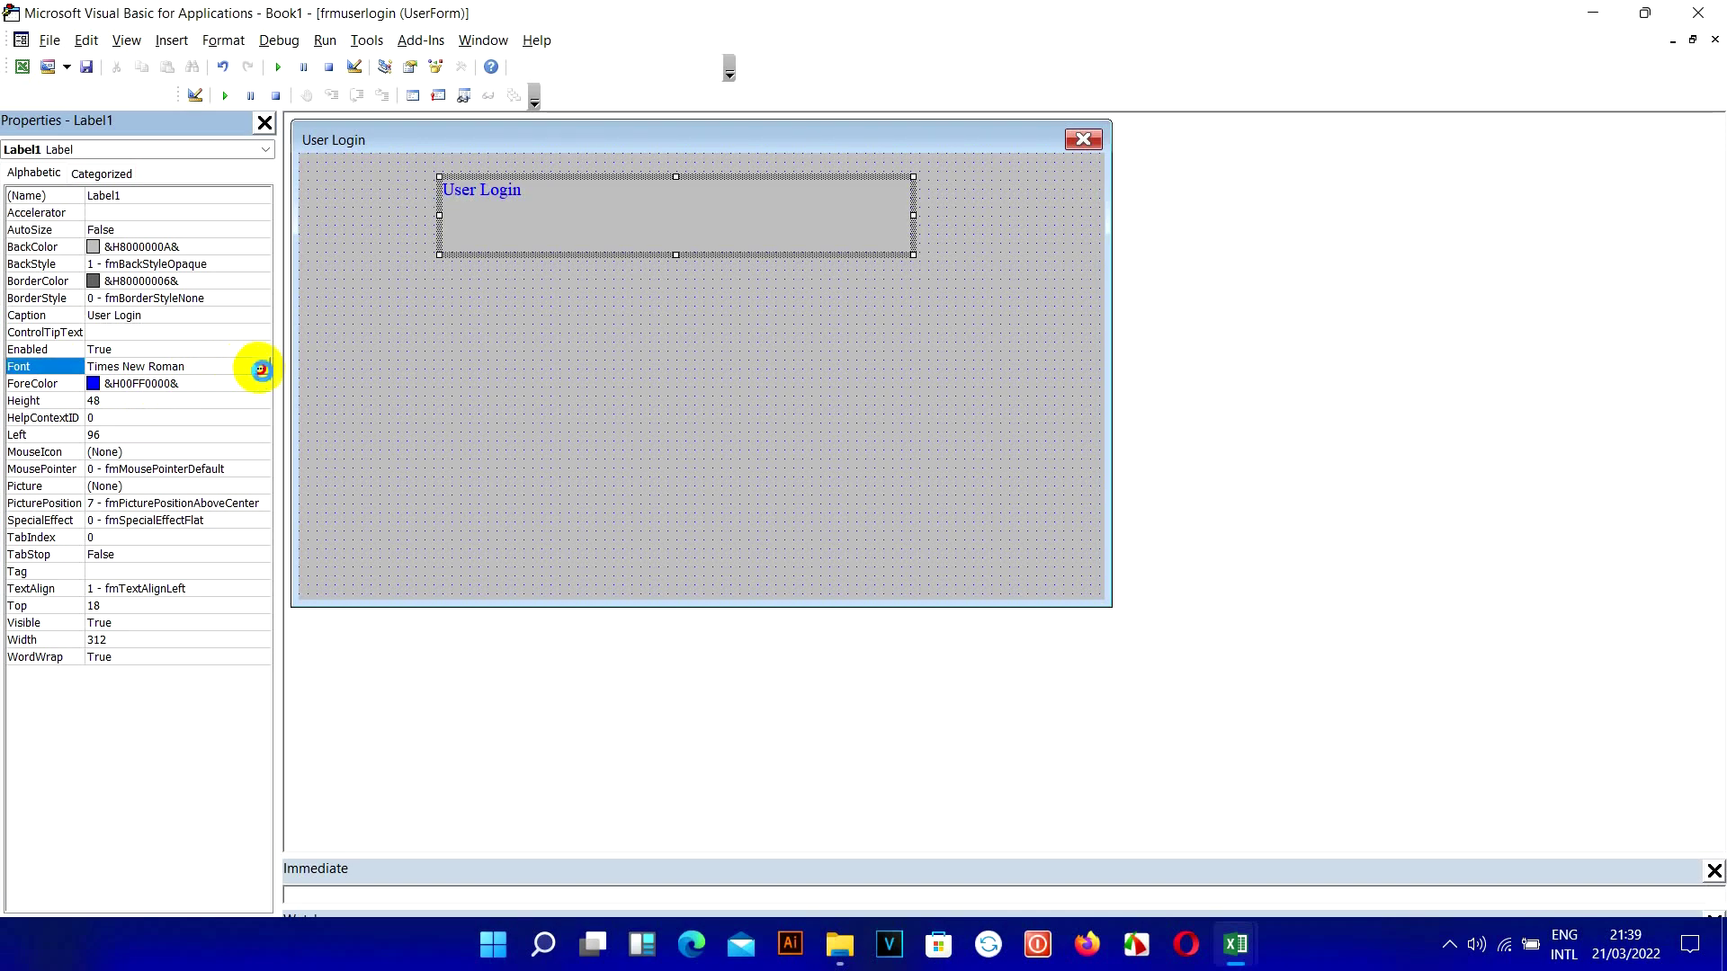
click(261, 366)
click(387, 288)
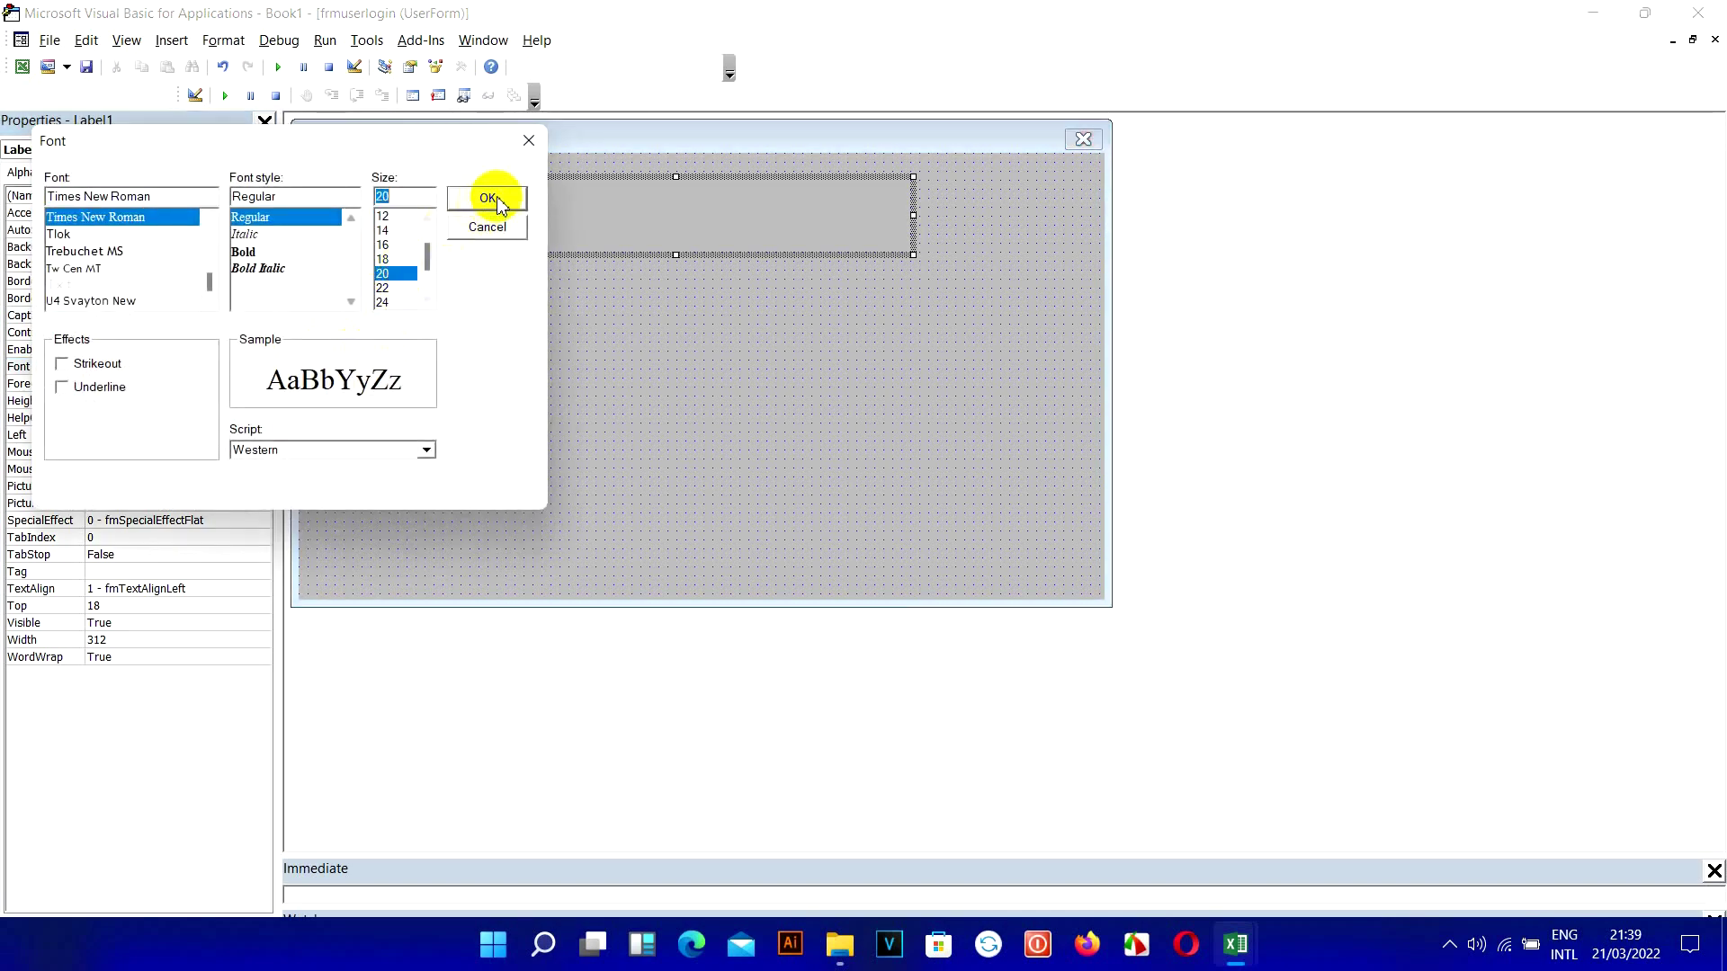
click(488, 198)
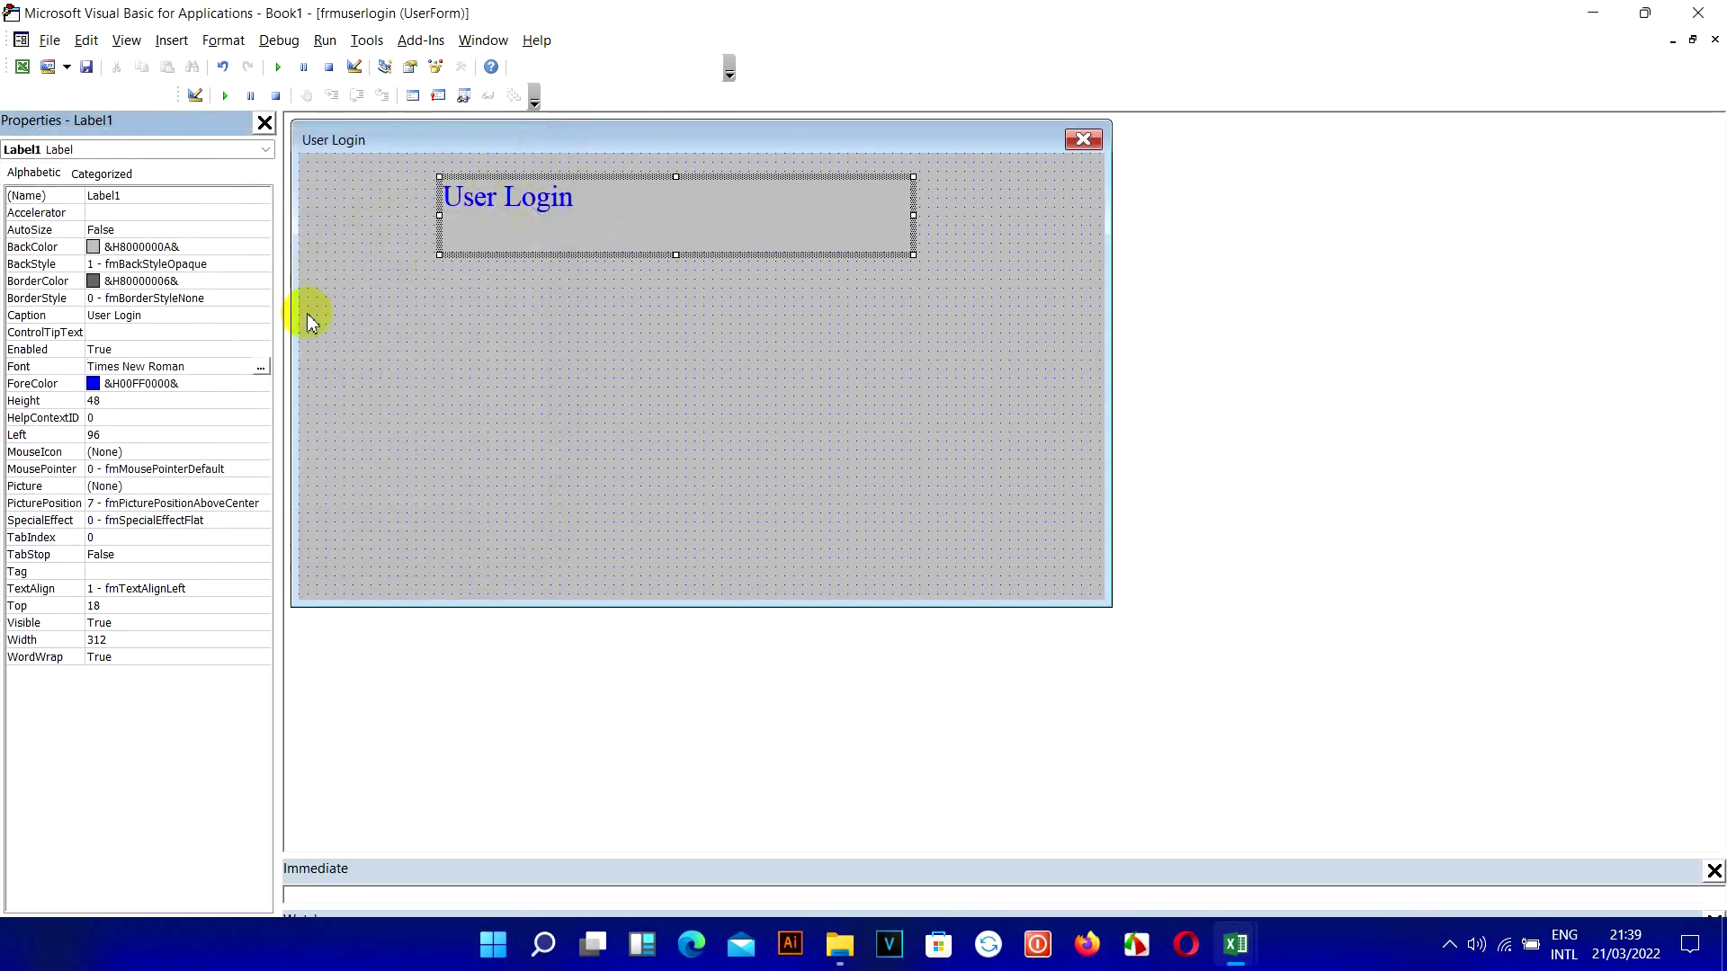
click(245, 385)
click(260, 383)
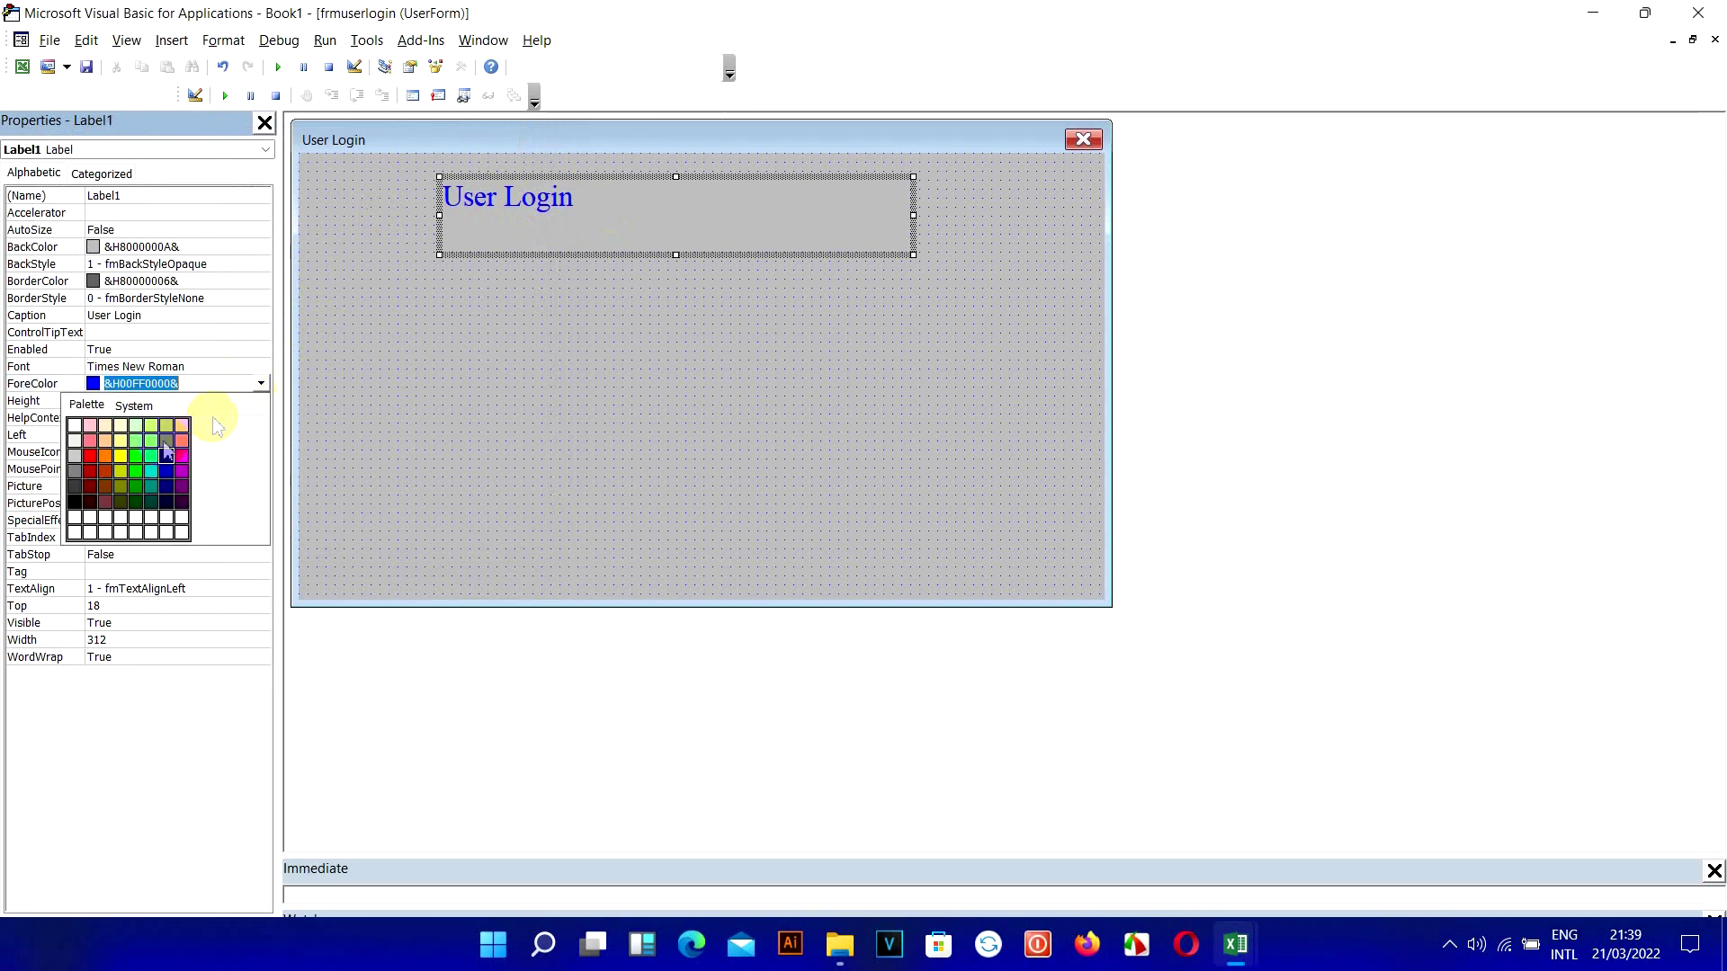
click(153, 464)
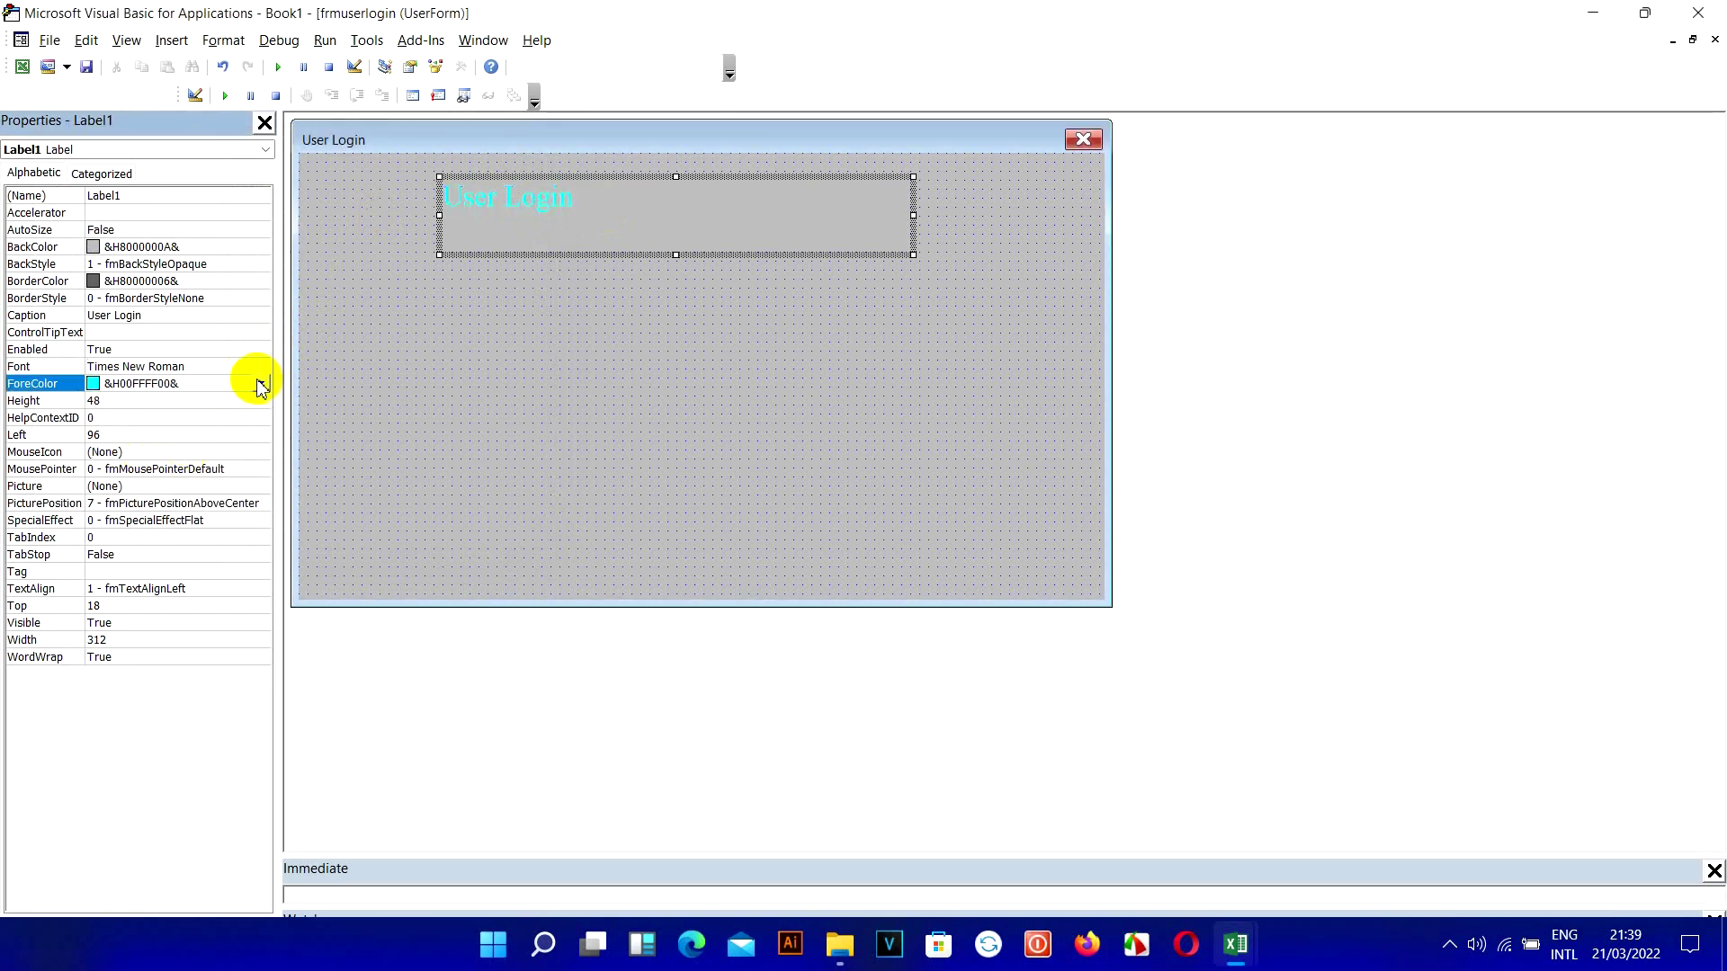
- Narrow the heading label from both sides and draw TextBox1 below it
click(441, 215)
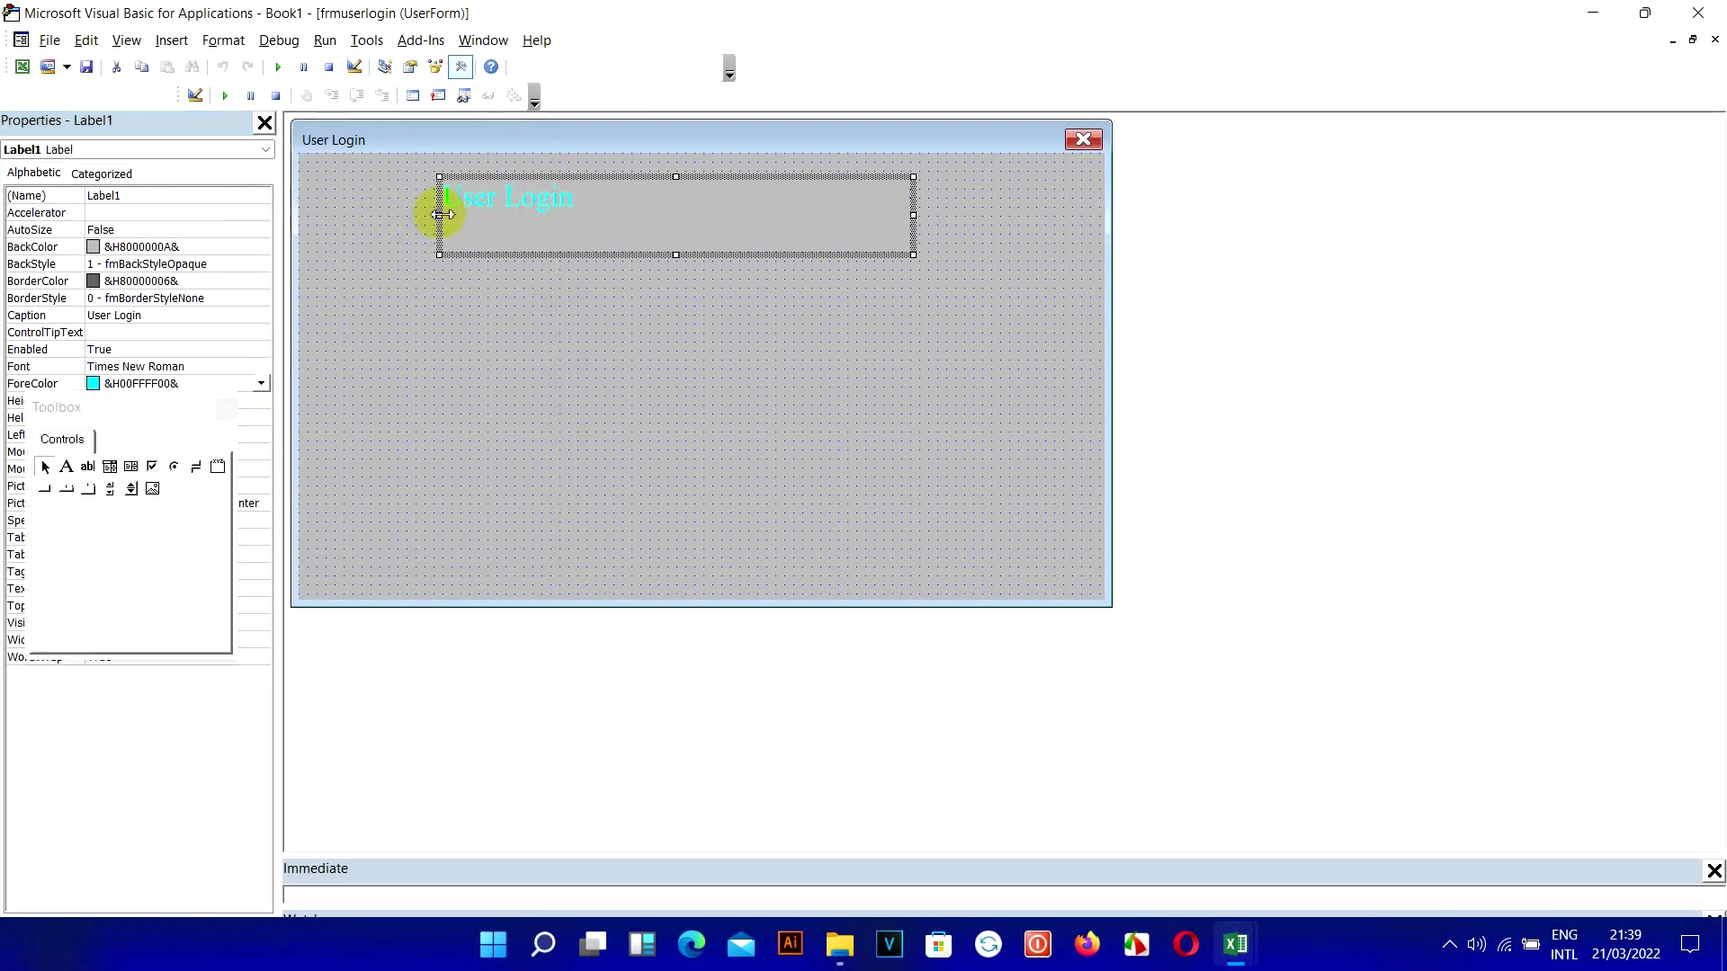
drag(441, 214, 521, 215)
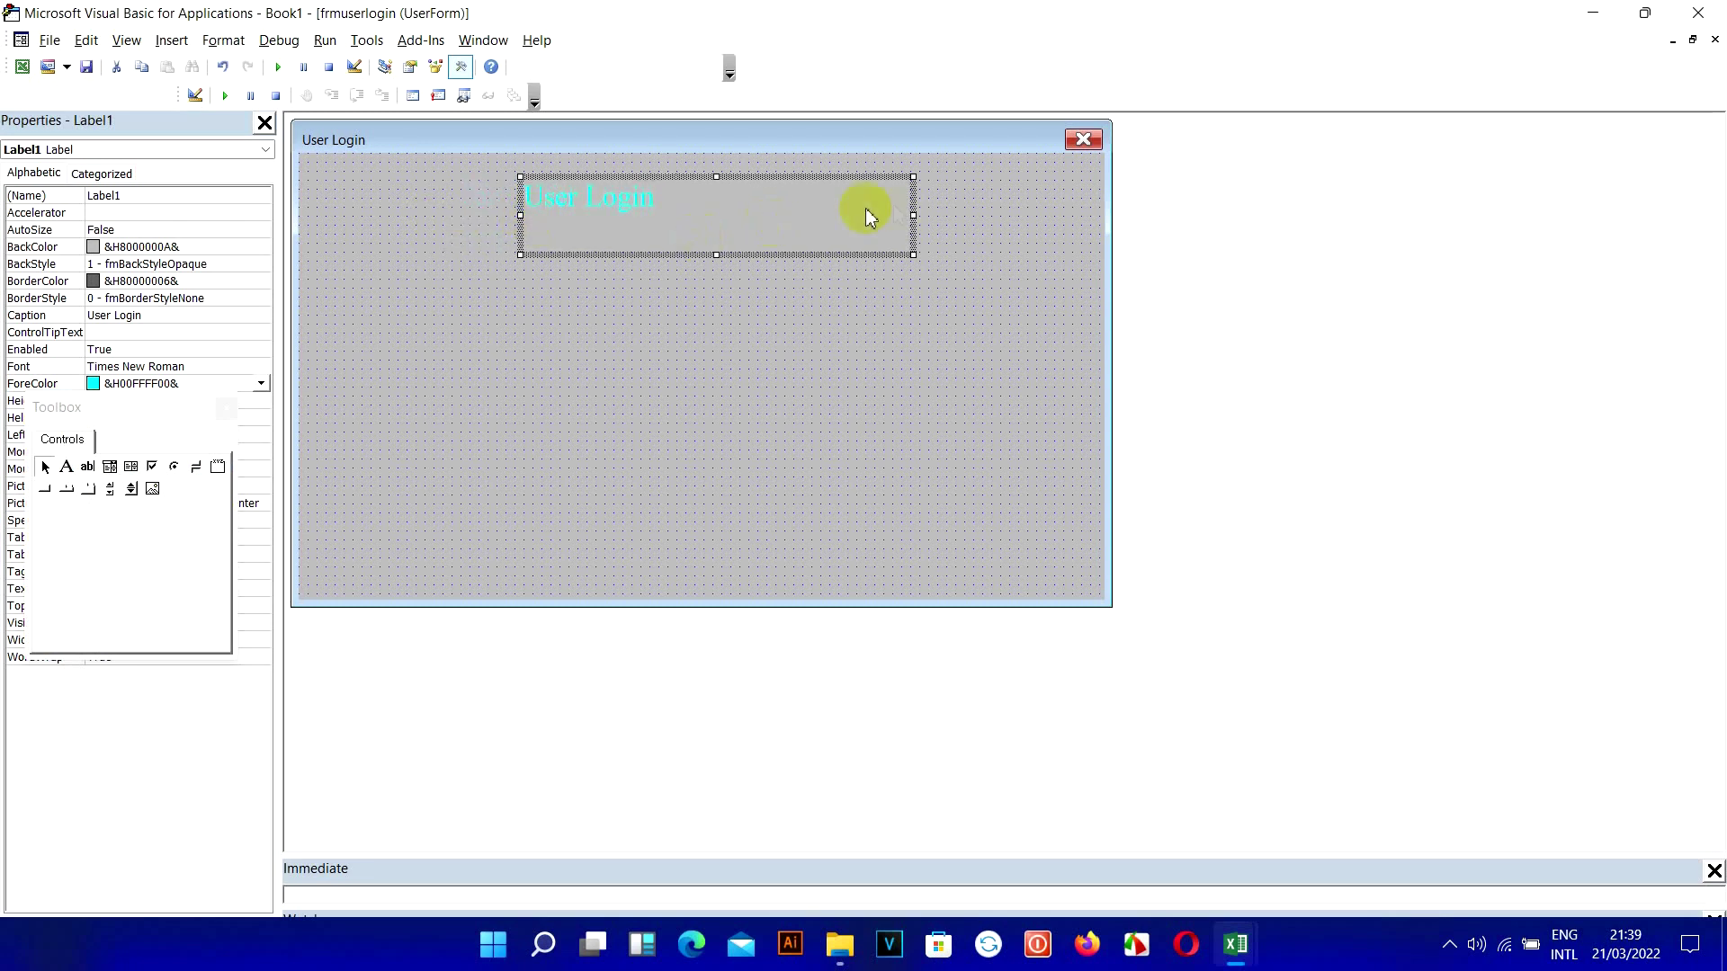
drag(888, 215, 823, 216)
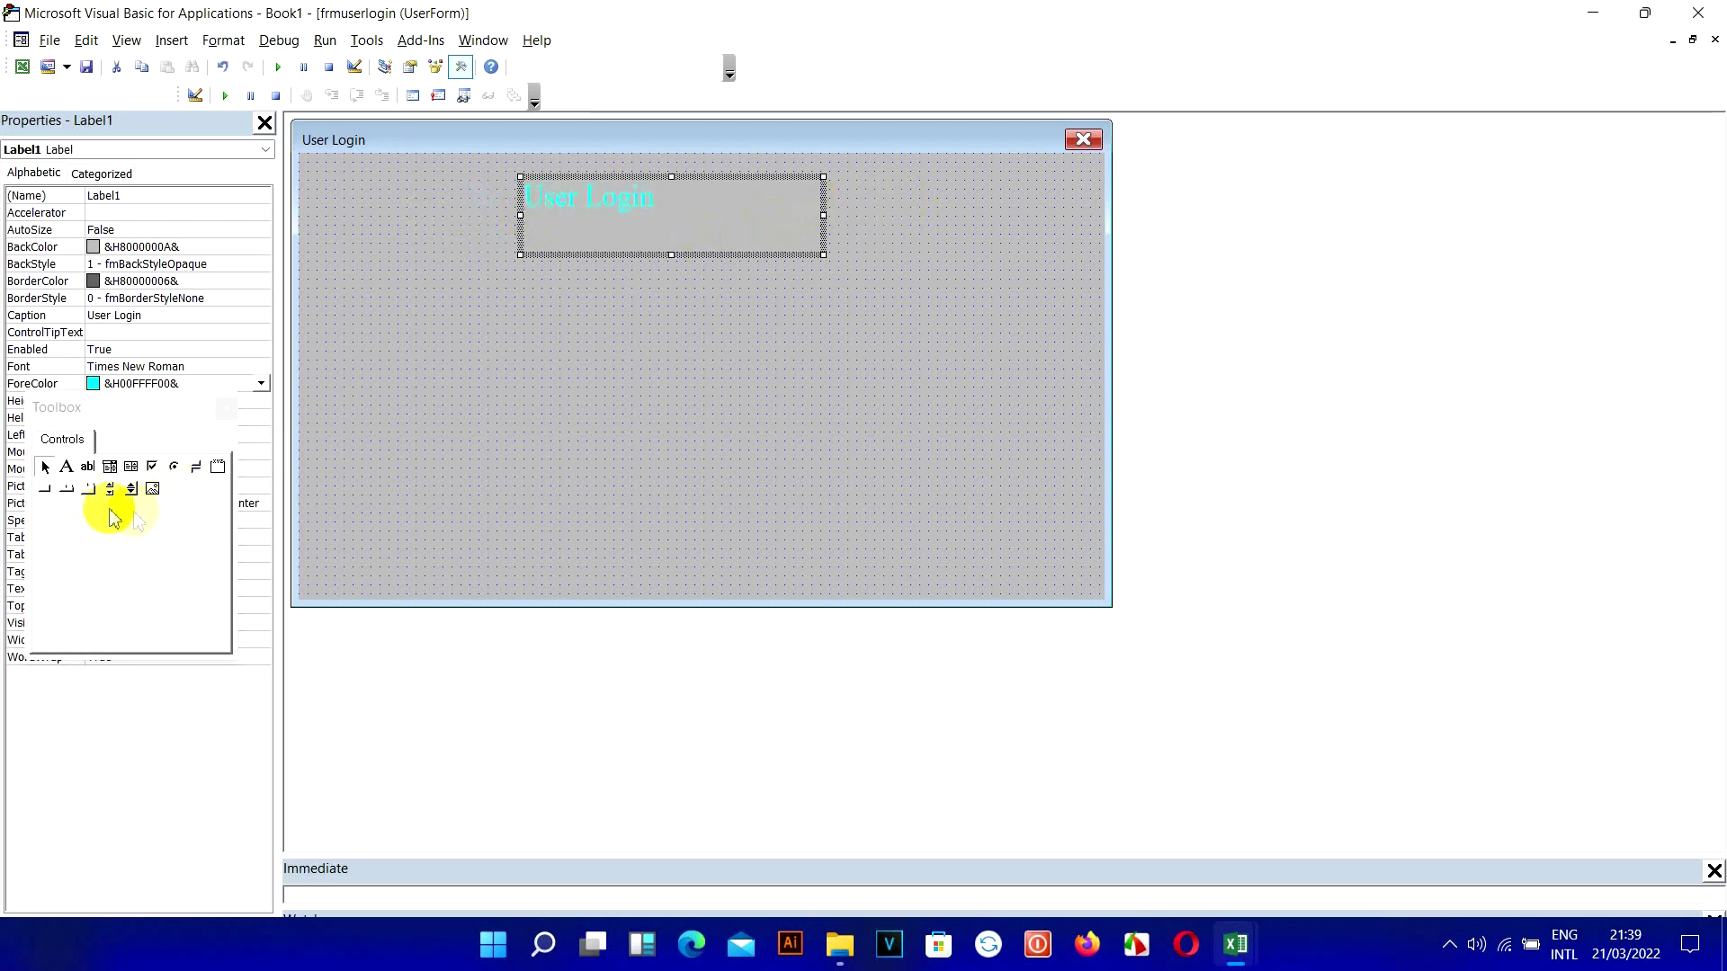
click(88, 467)
drag(516, 280, 823, 335)
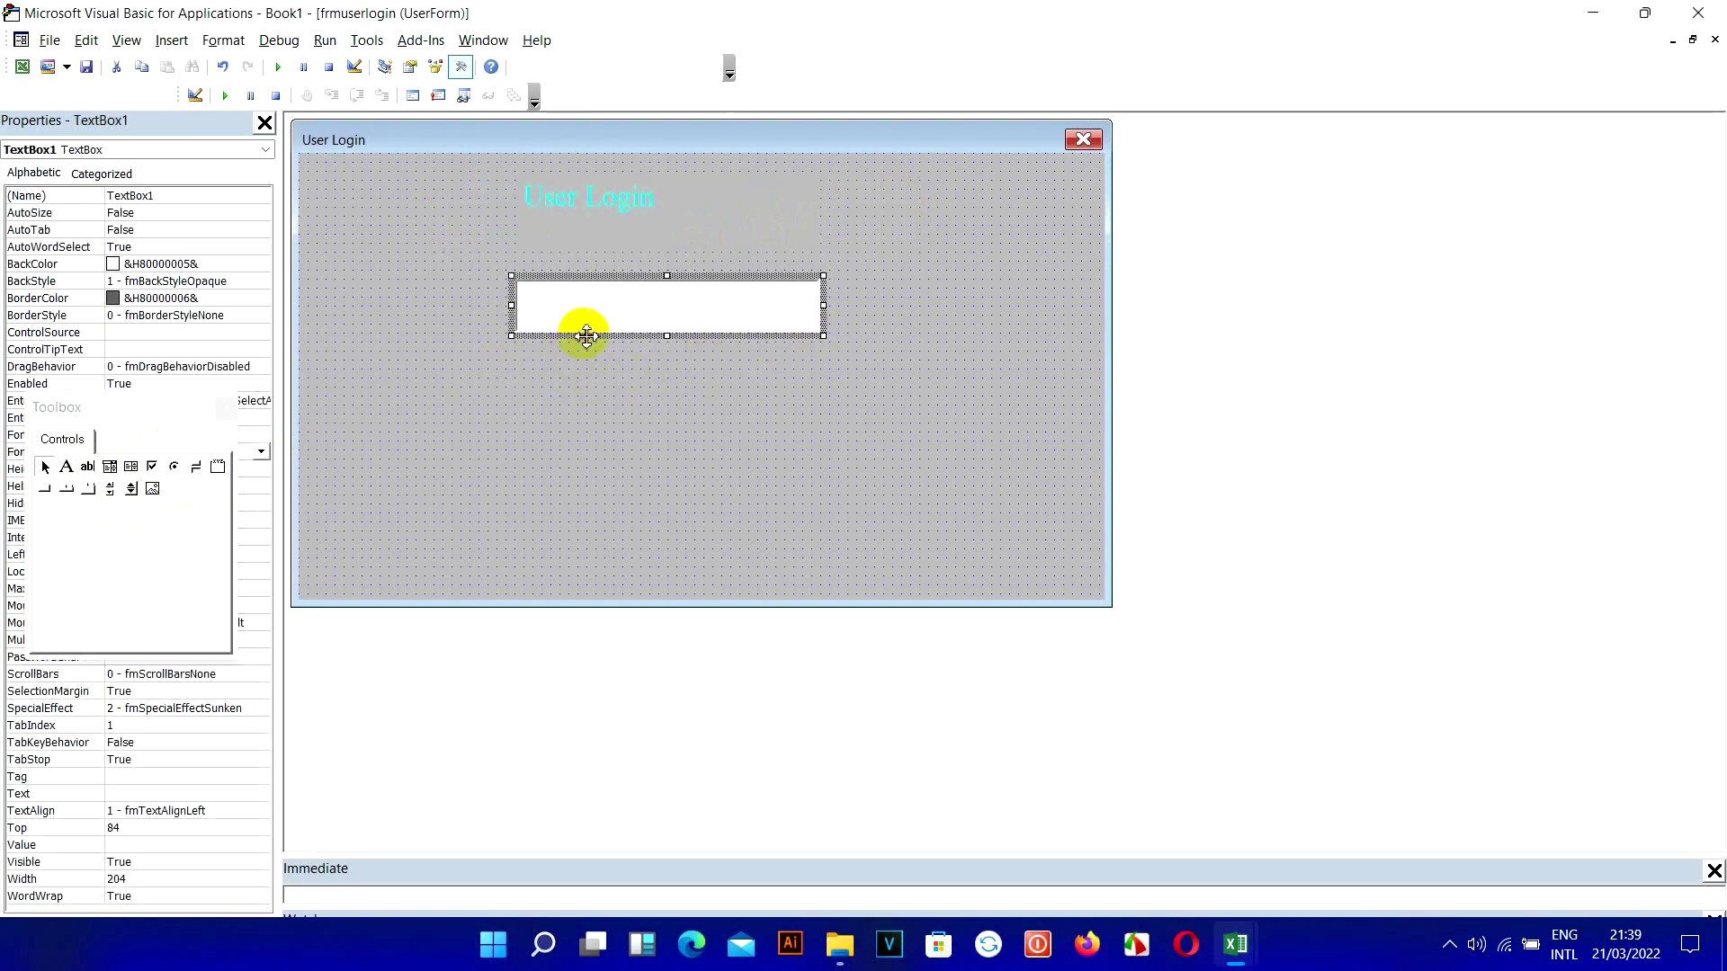
- Draw a second text box below the first and rename the first box cmduserLogin
click(88, 467)
drag(514, 351, 828, 422)
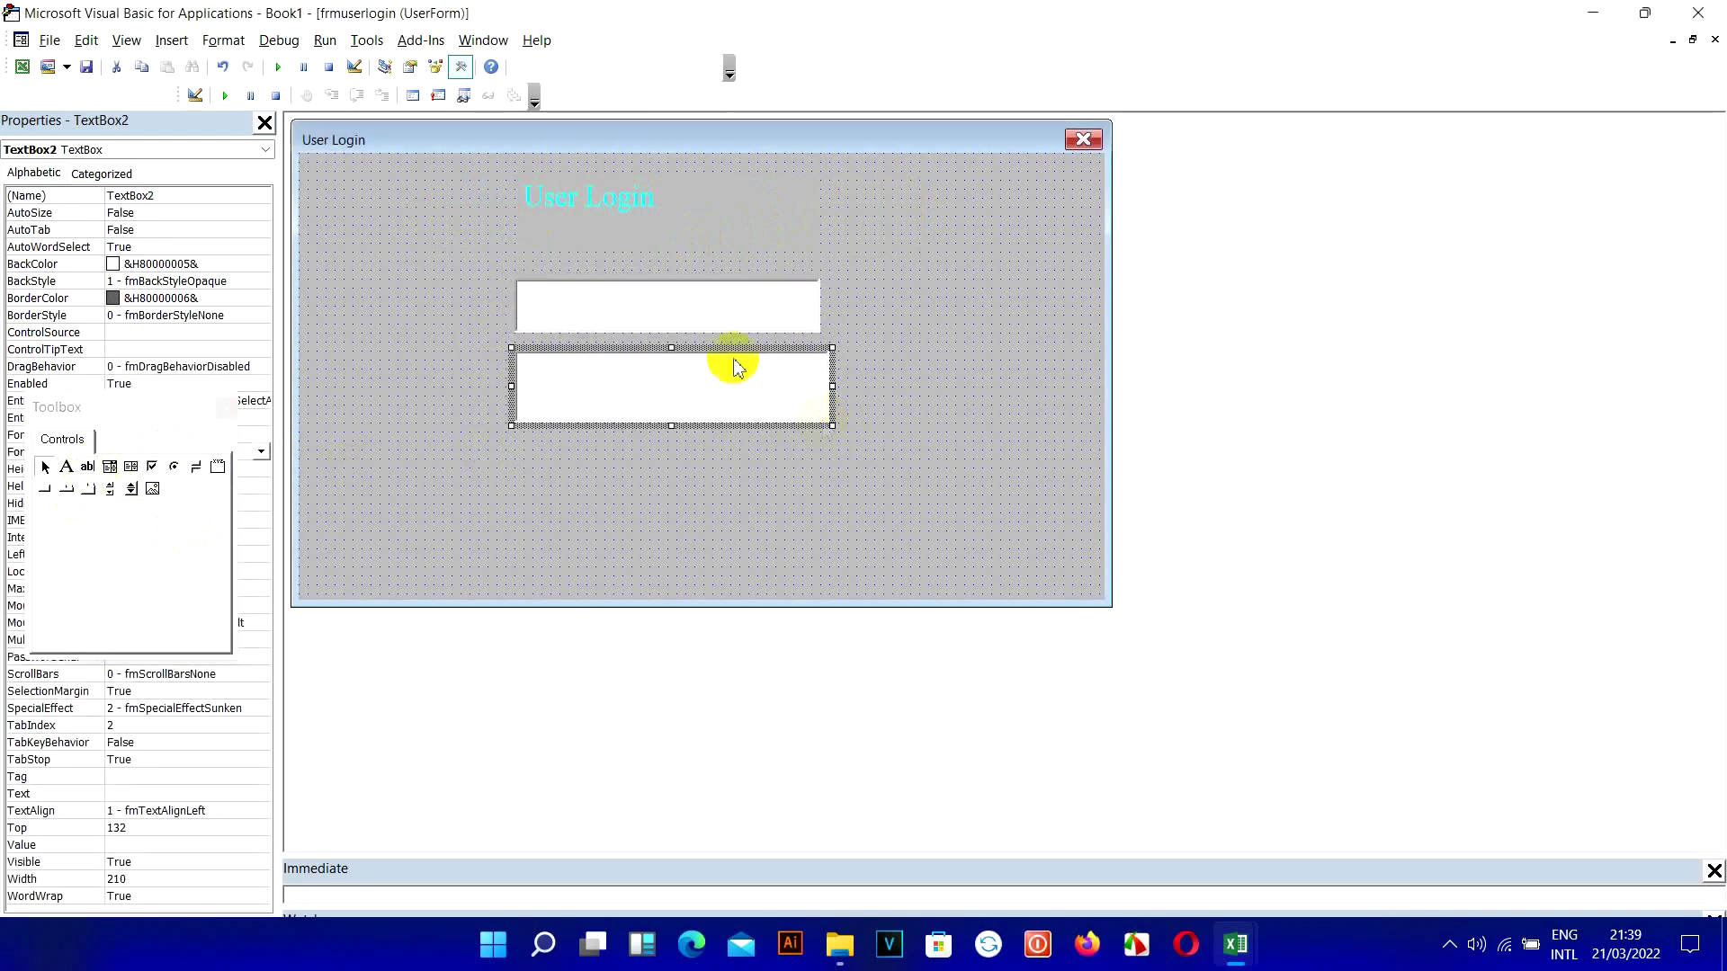
click(701, 309)
right_click(705, 307)
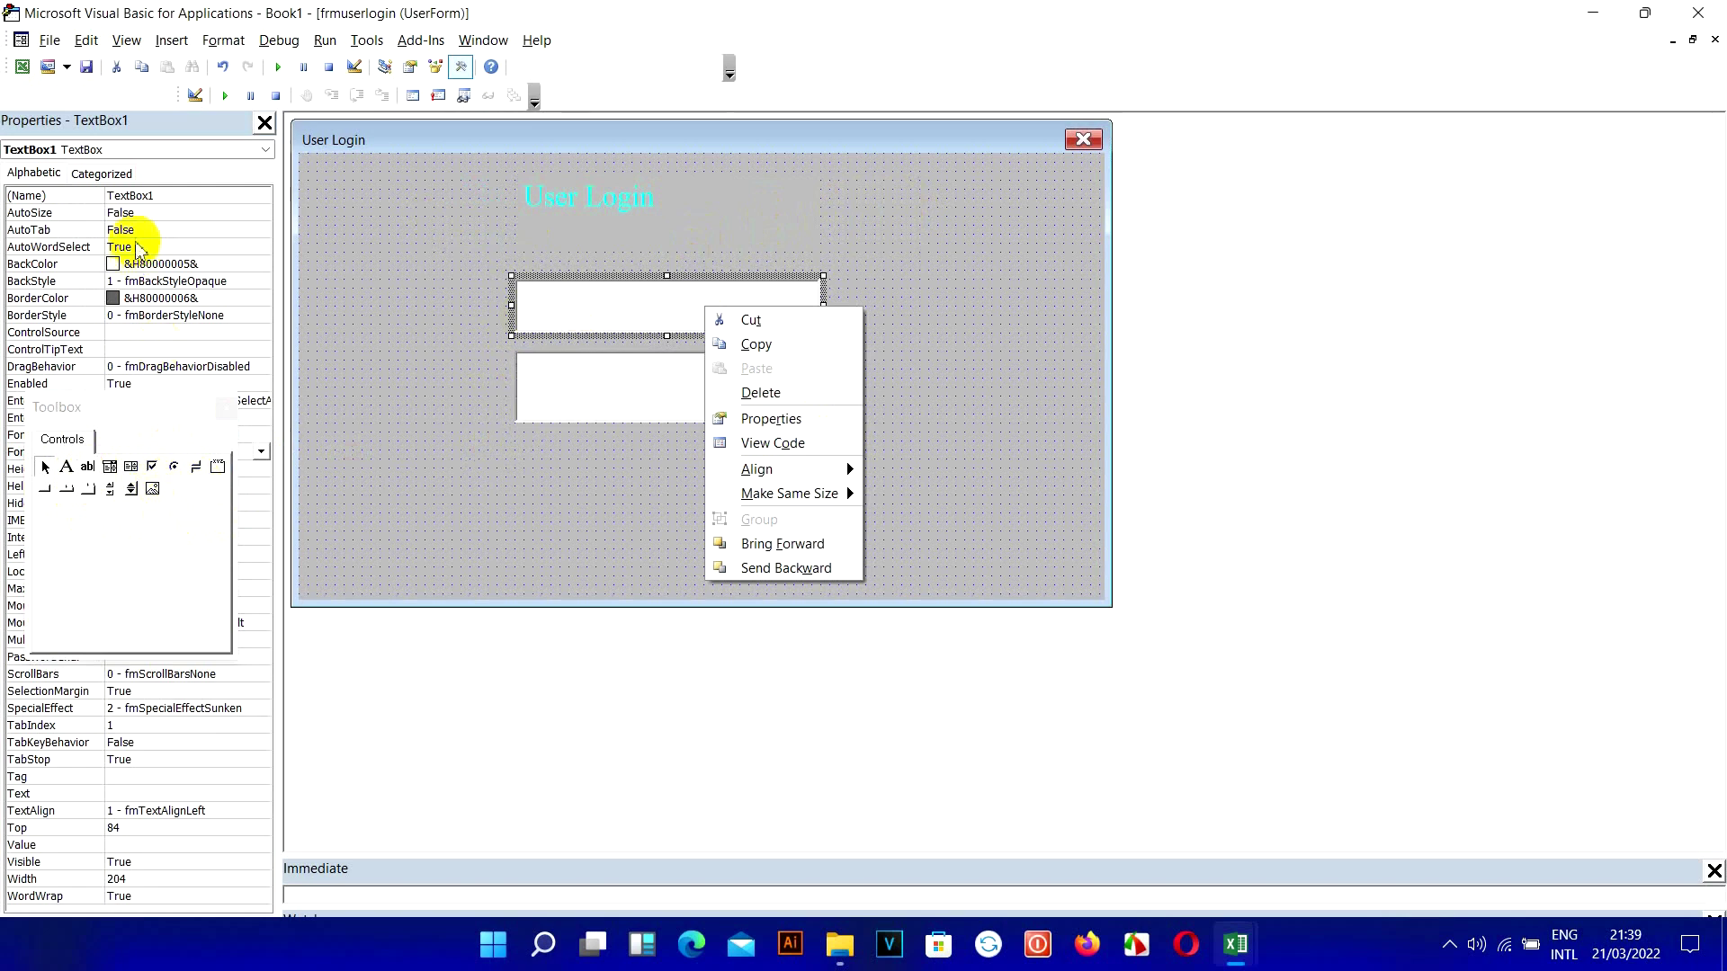
double_click(148, 196)
text(cmduserL)
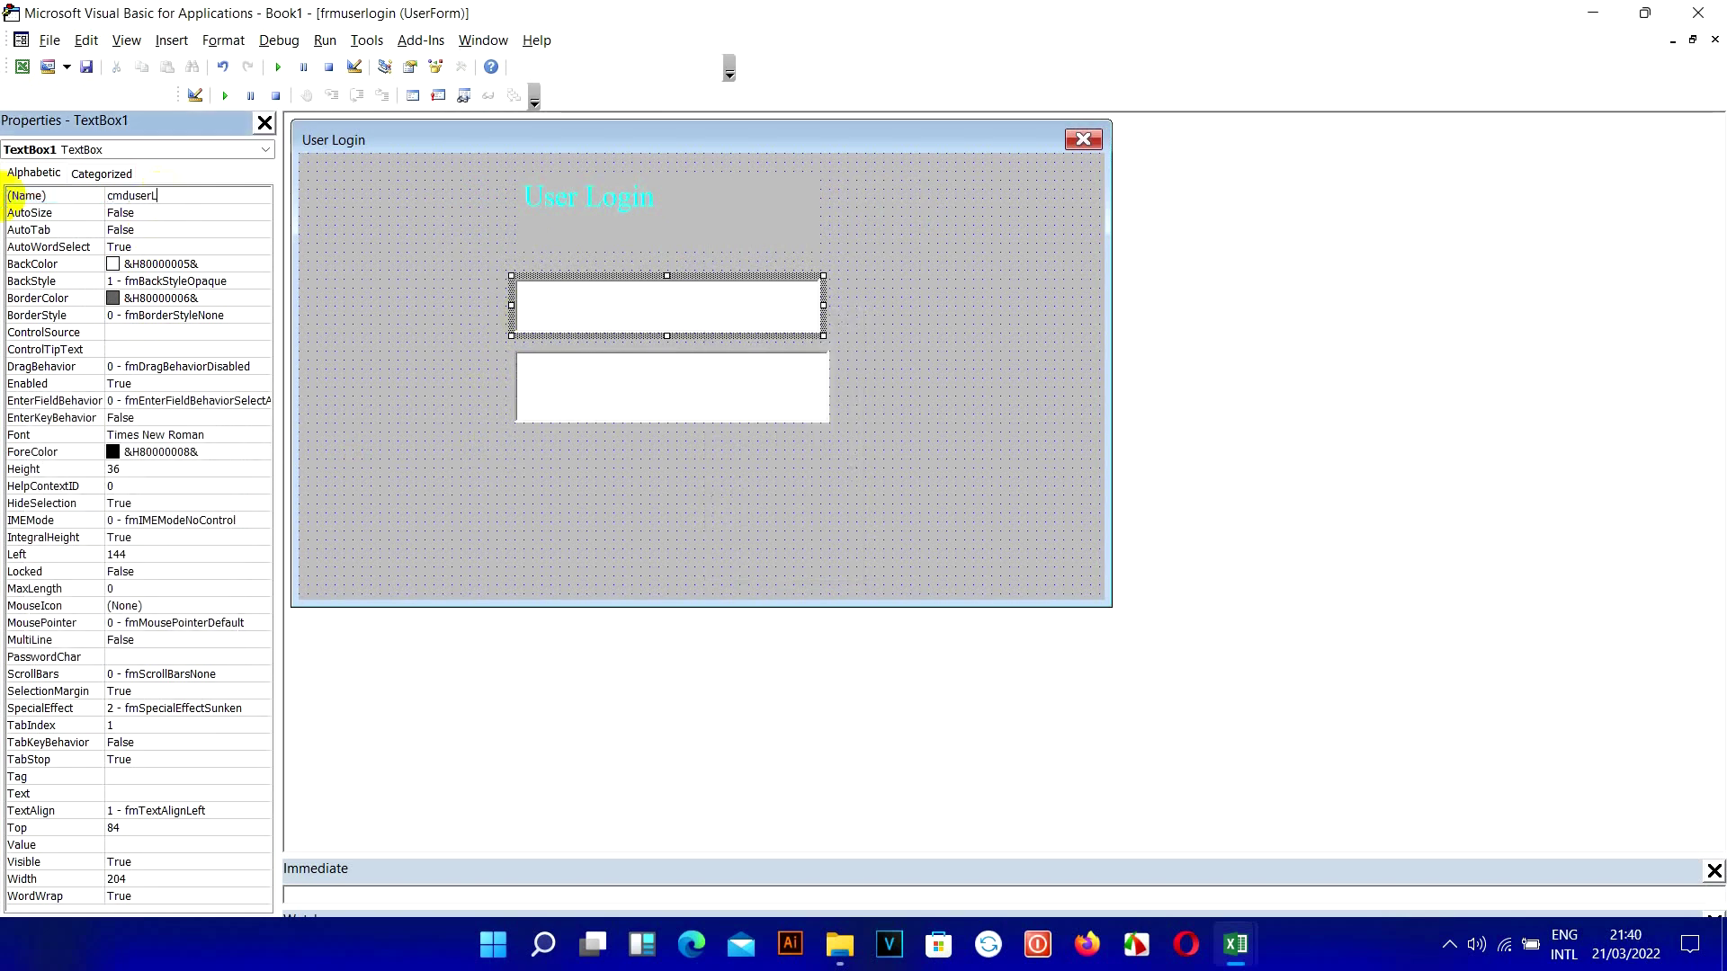
text(ogin)
key(Return)
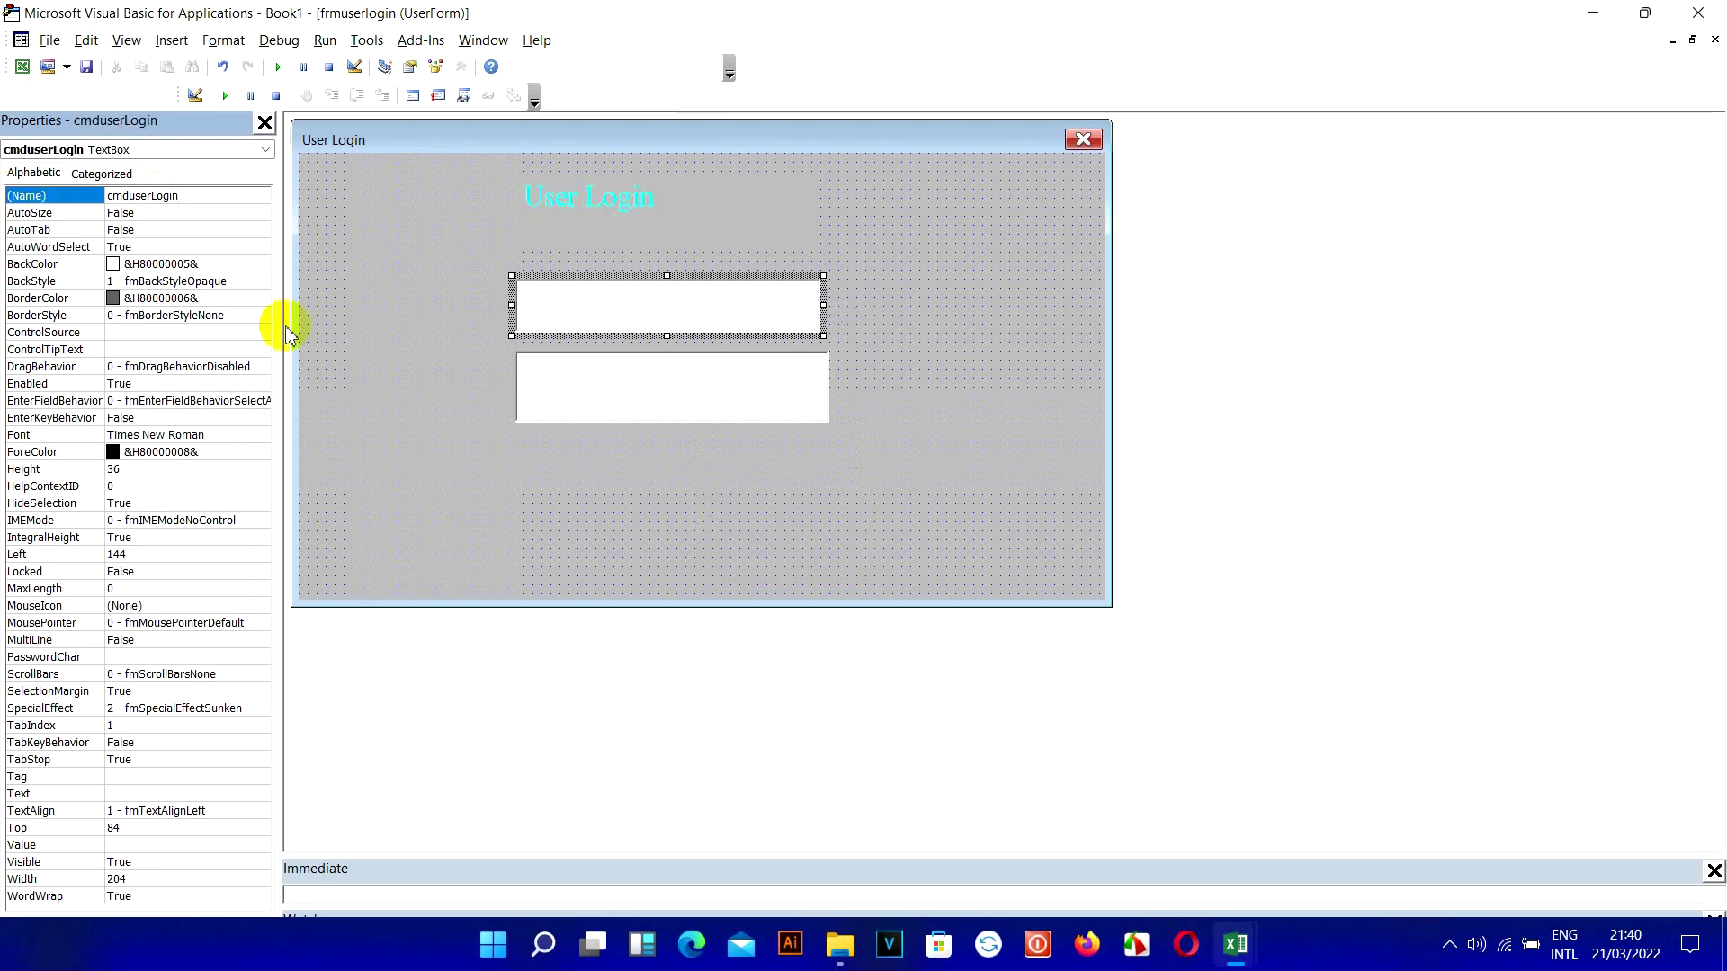
- Name the second text box cmdpassword and align its width with the username box
click(590, 377)
click(7, 198)
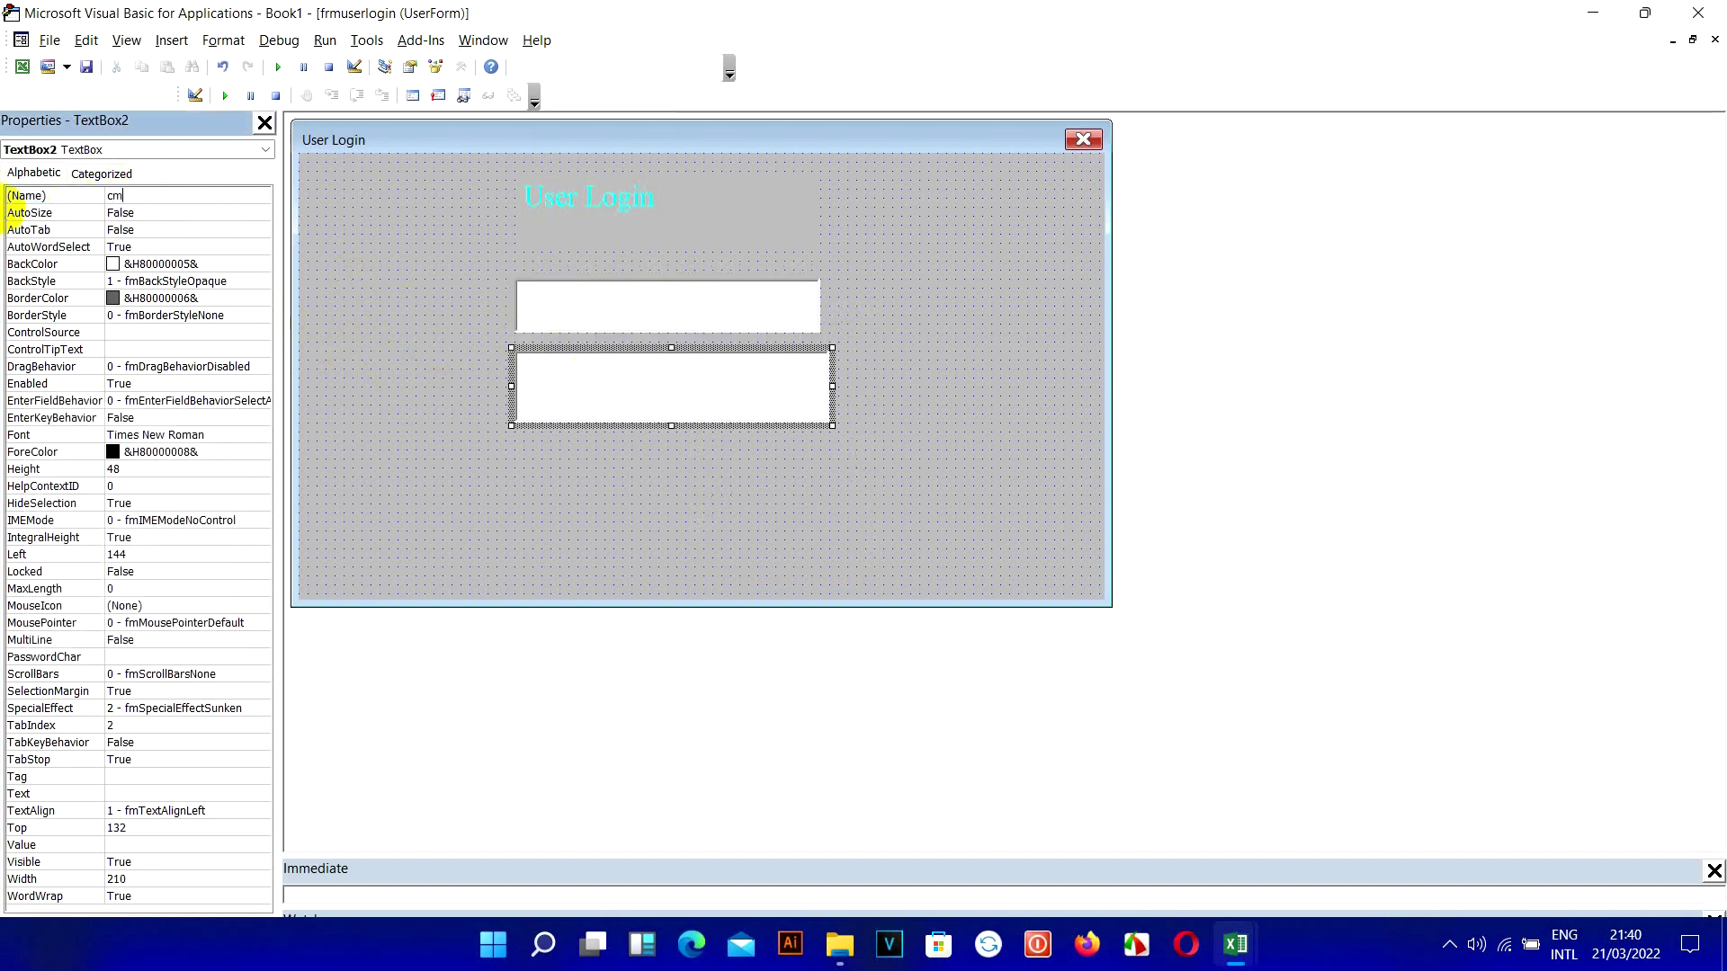
text(rd)
key(Return)
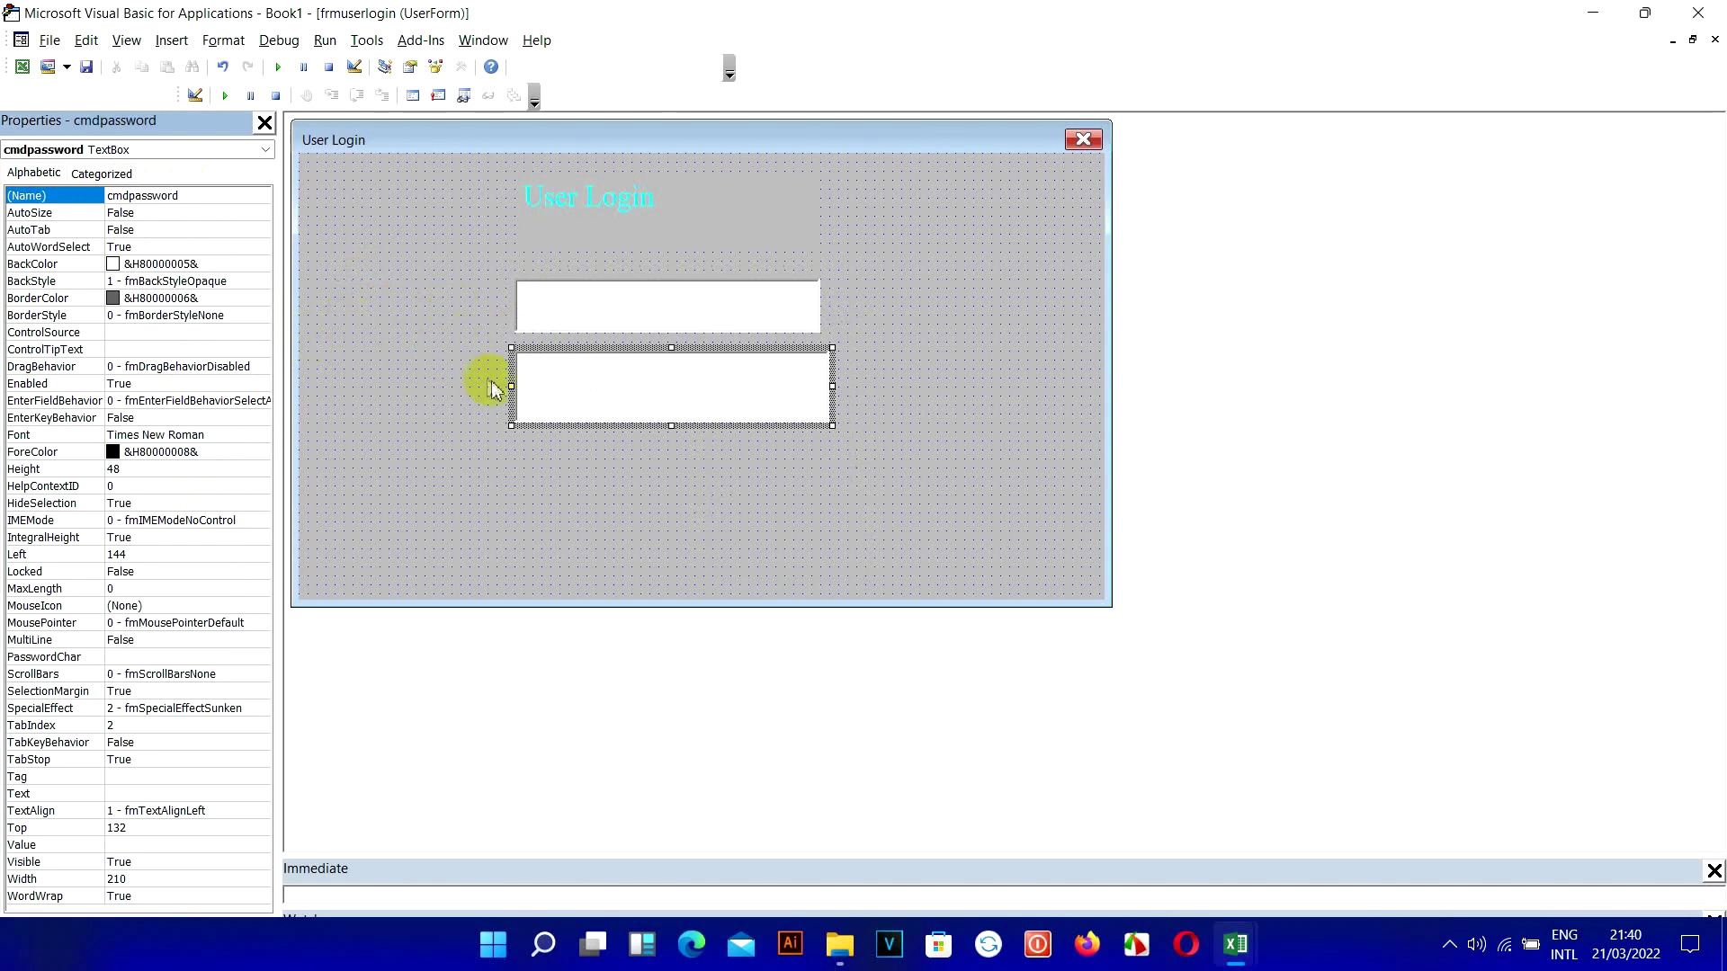
drag(510, 386, 520, 386)
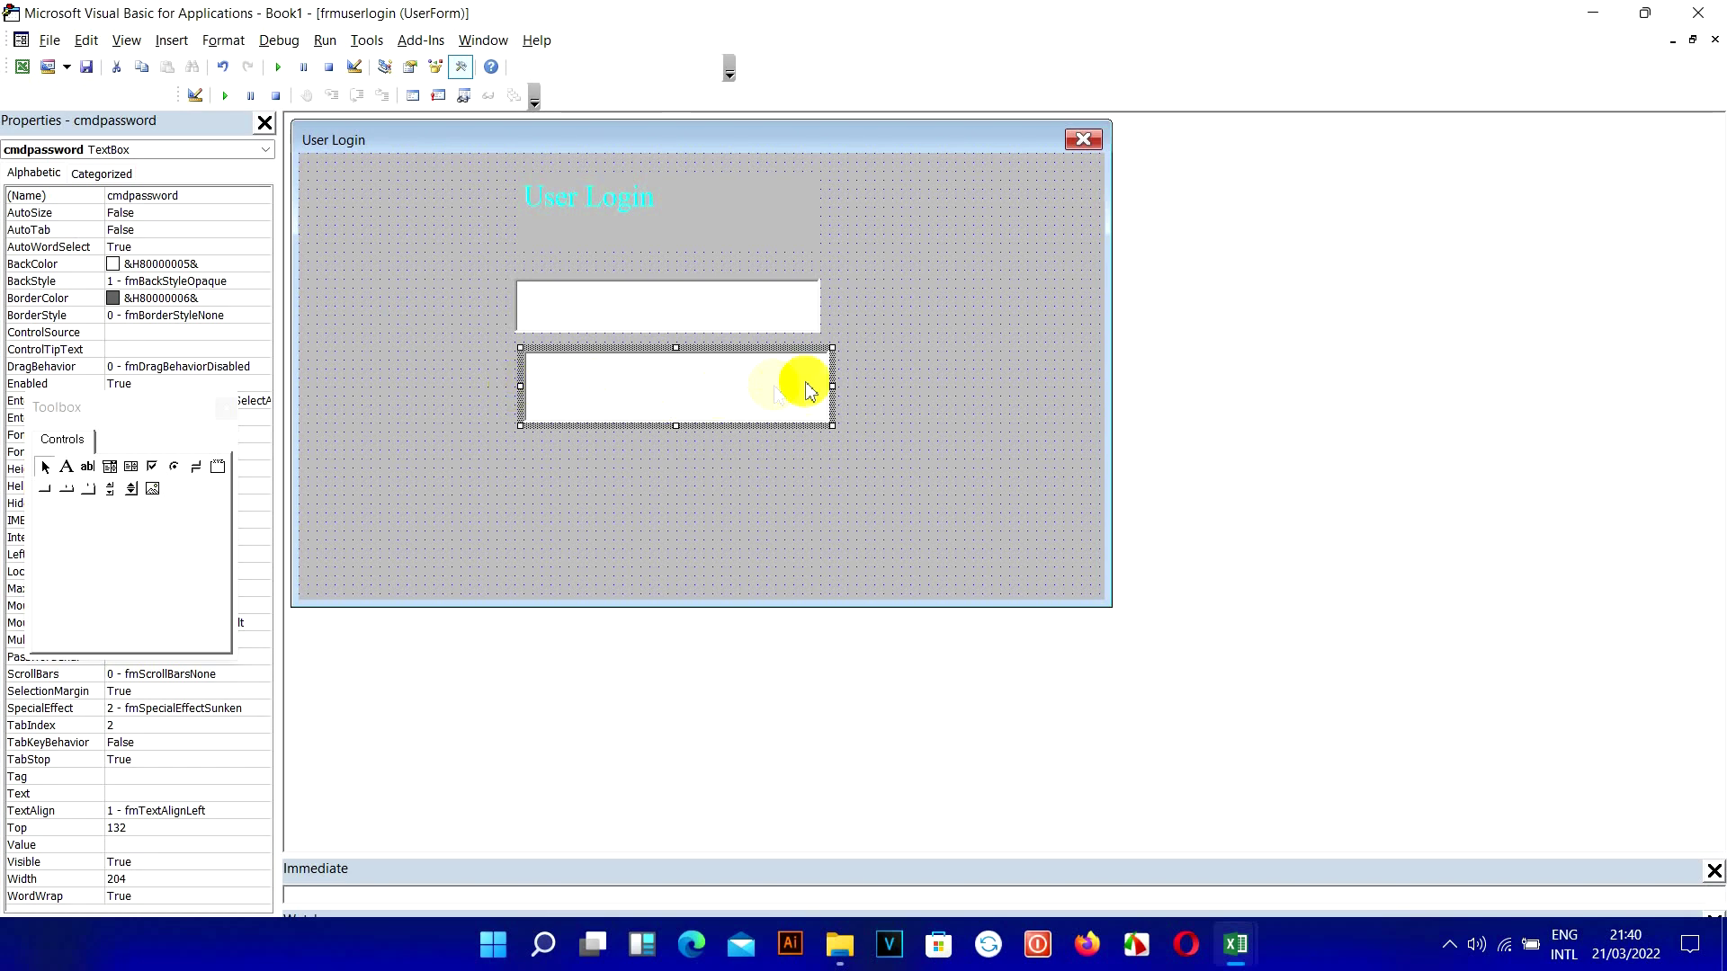
drag(826, 389, 845, 396)
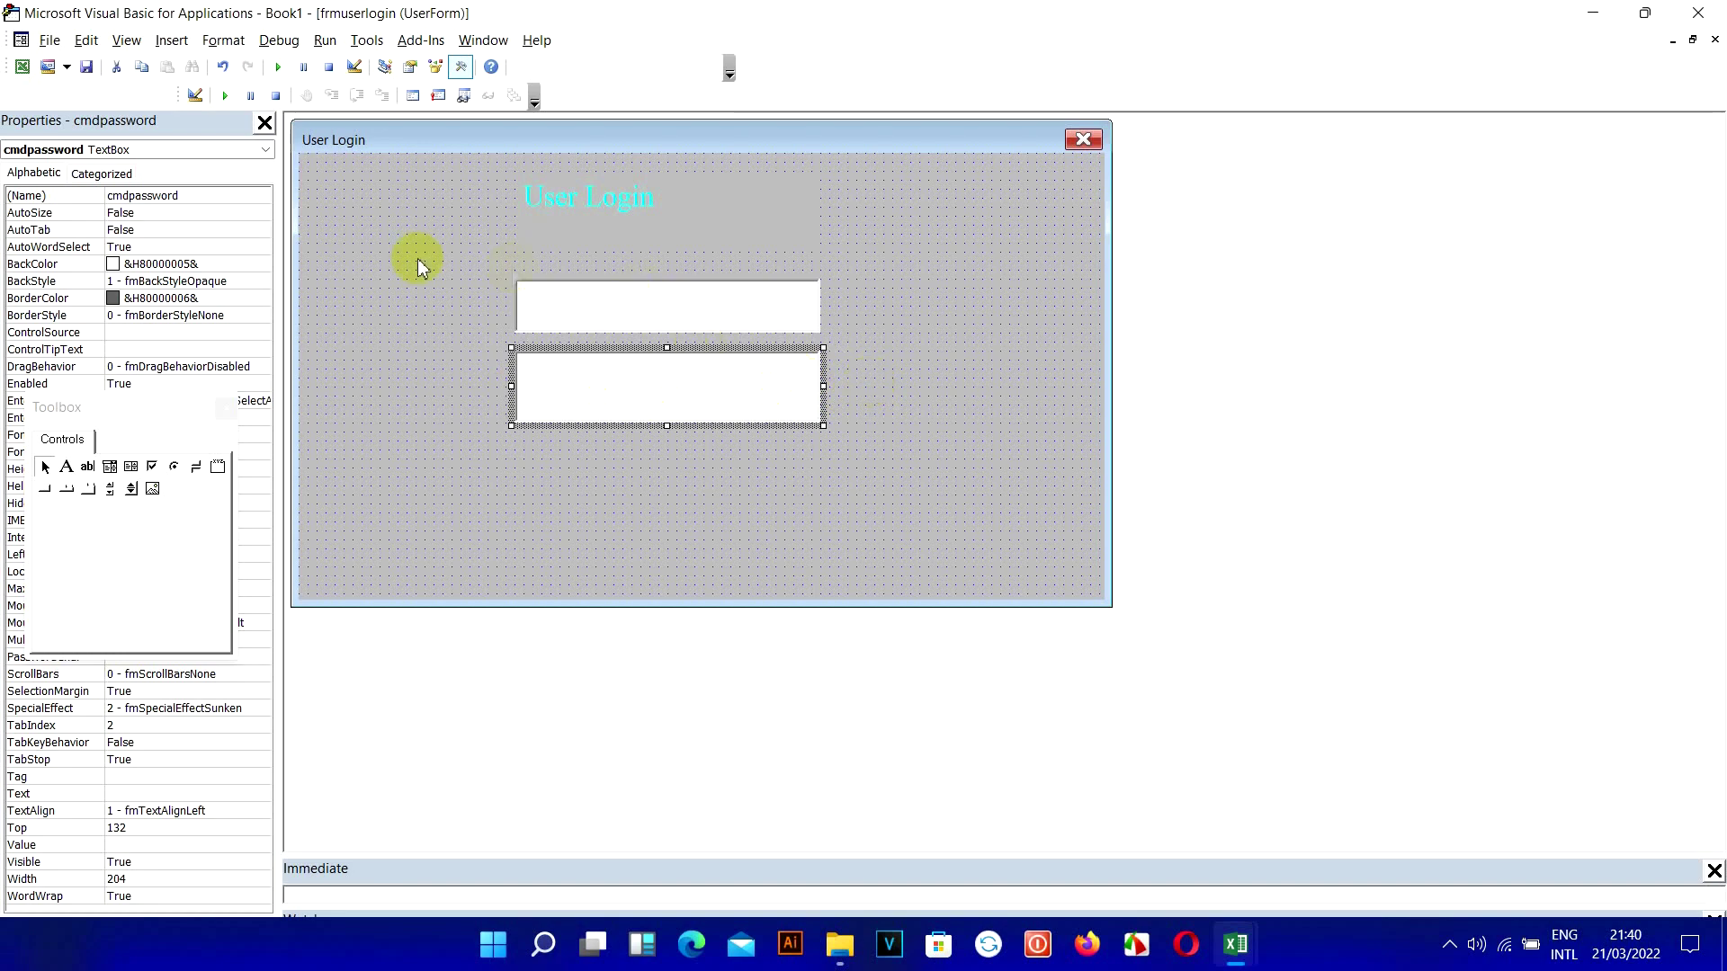
- Test-run the login form, then close it and reset back to design view
click(396, 234)
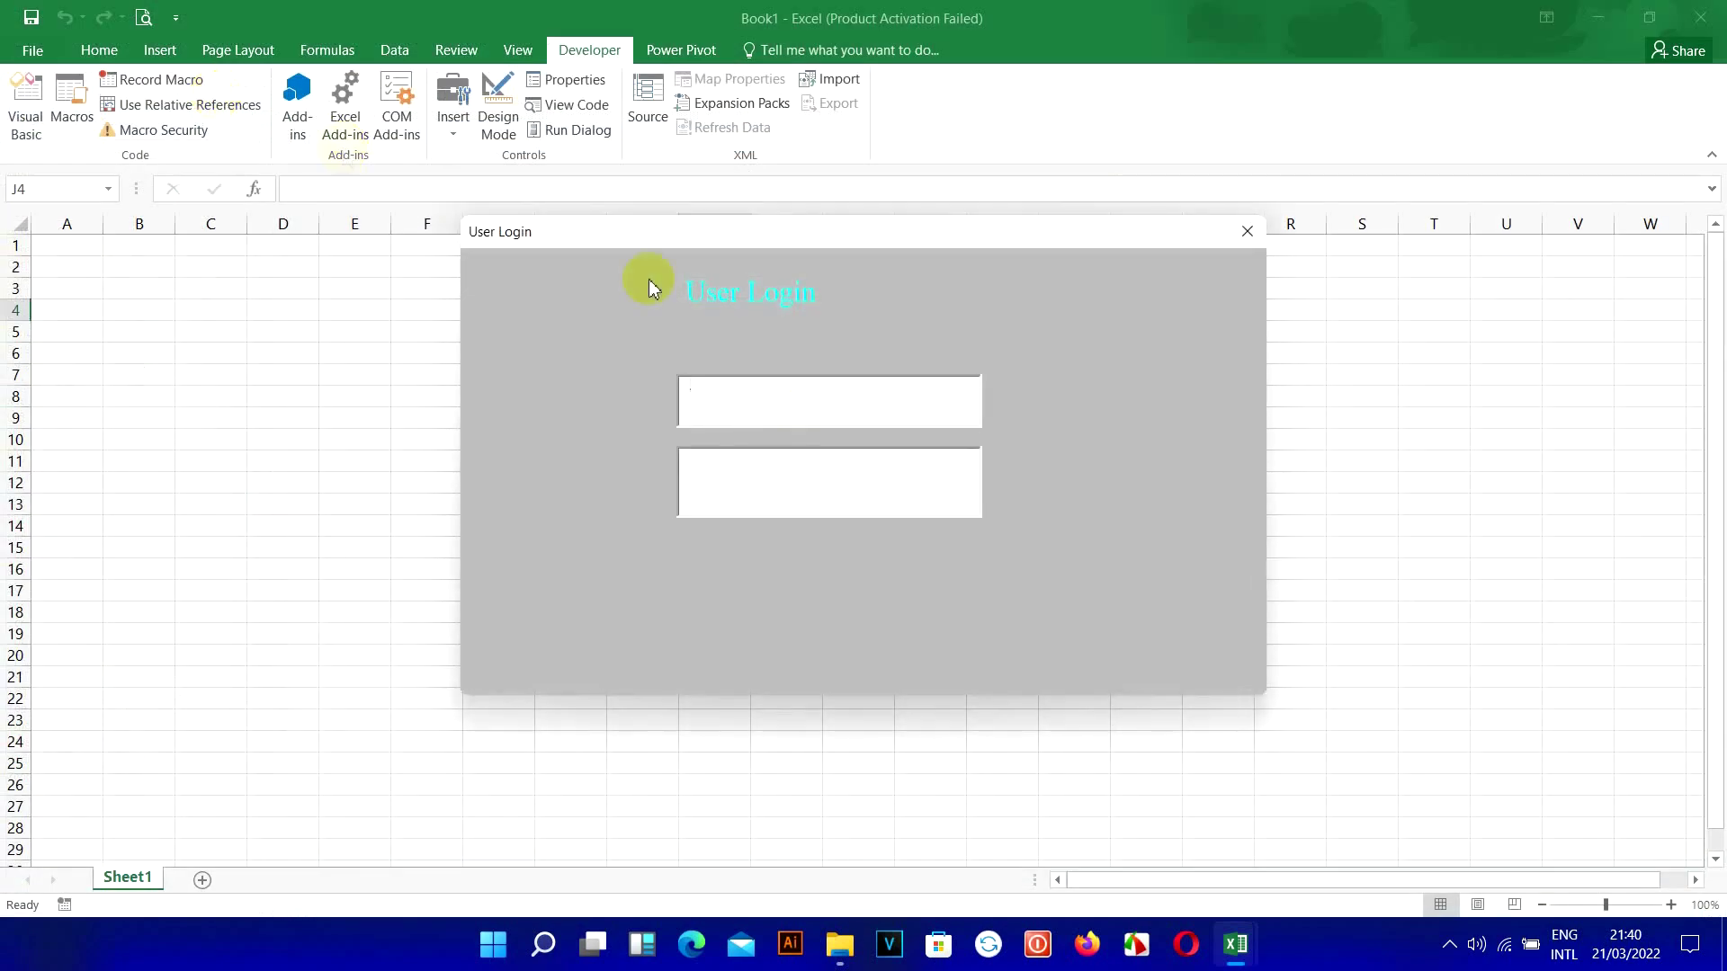
click(783, 488)
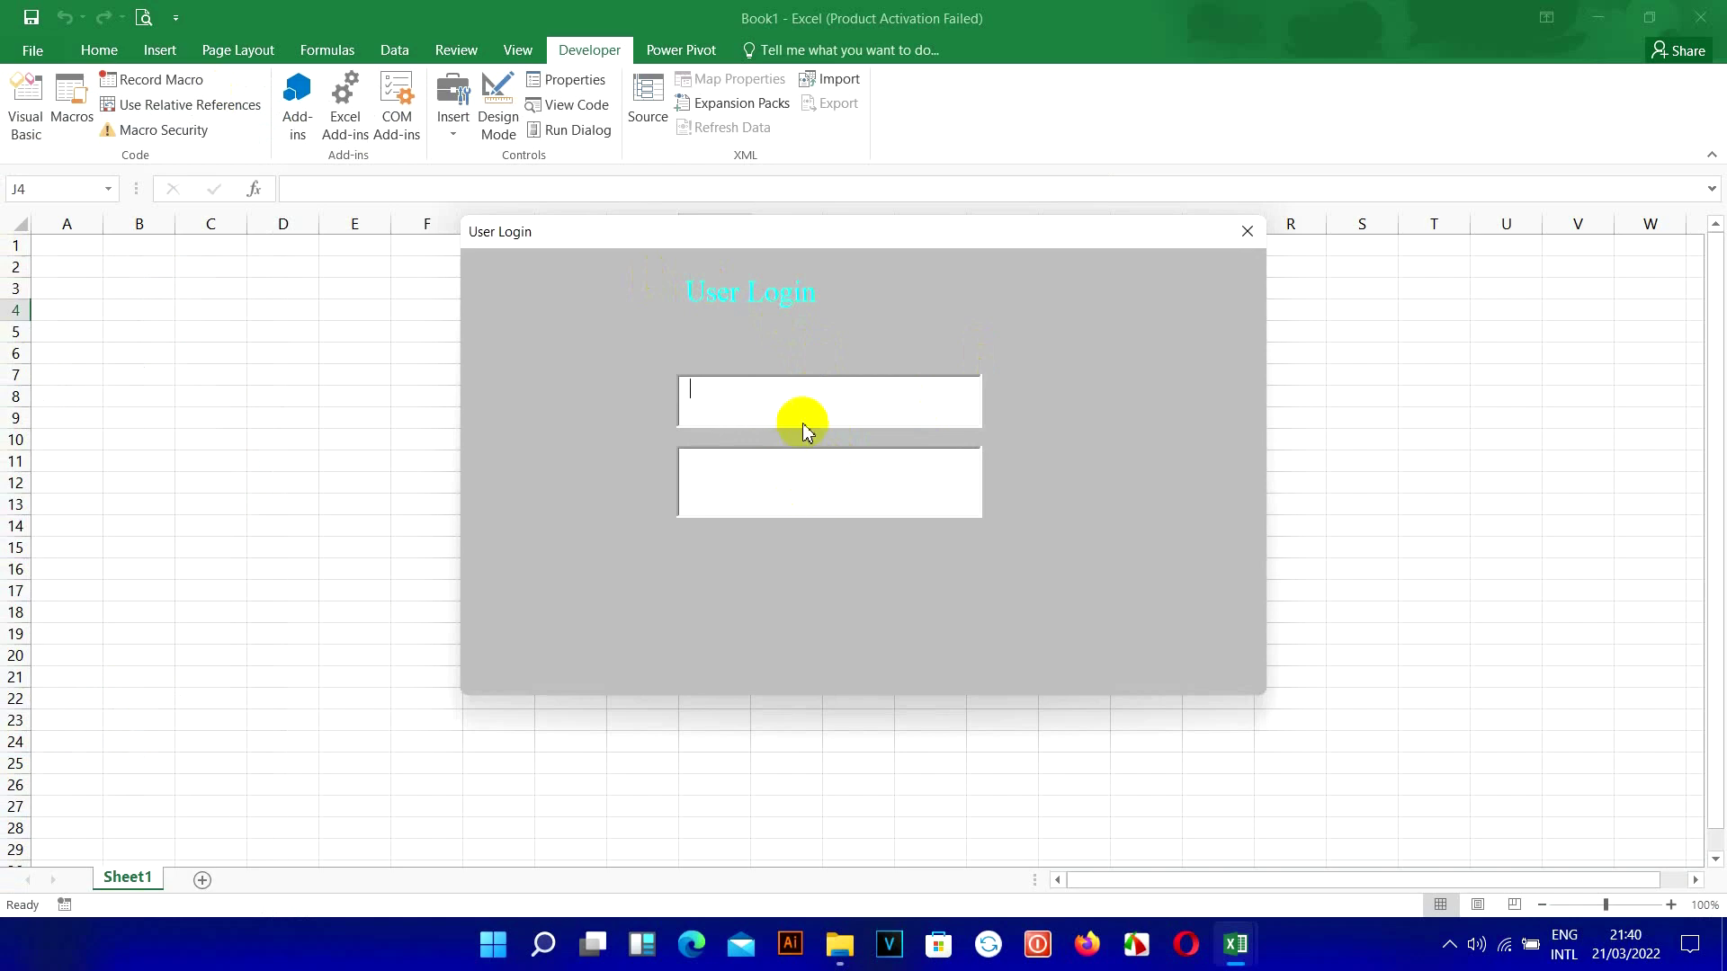
click(1248, 233)
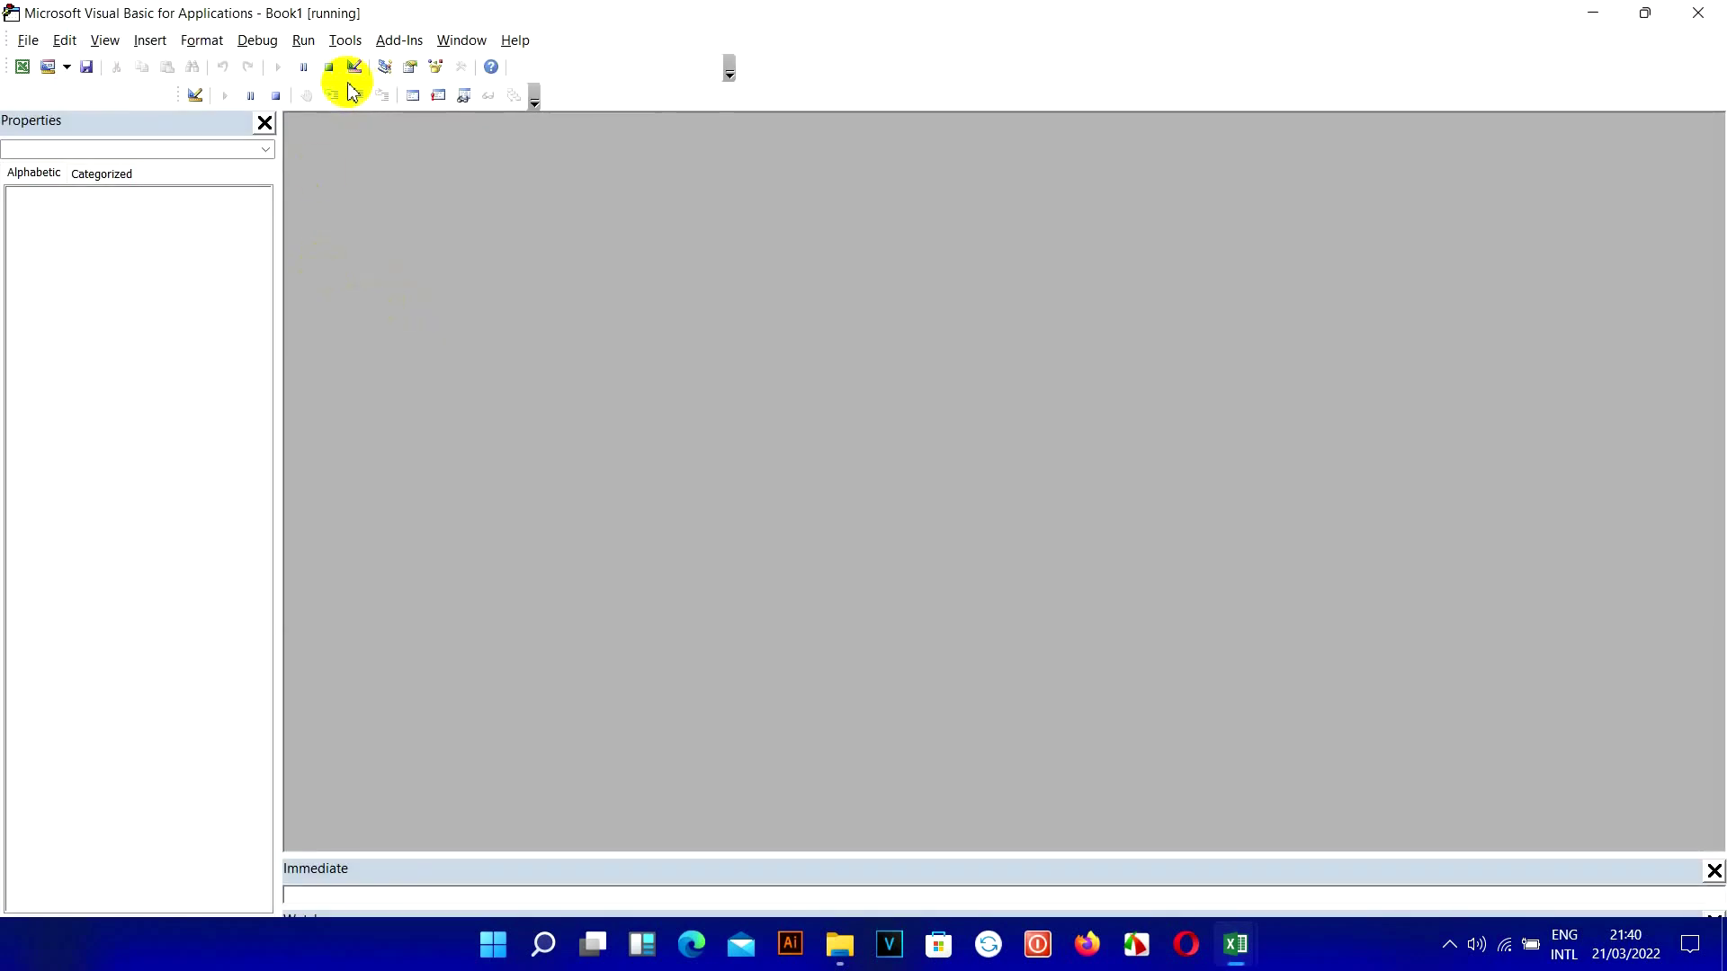
click(328, 66)
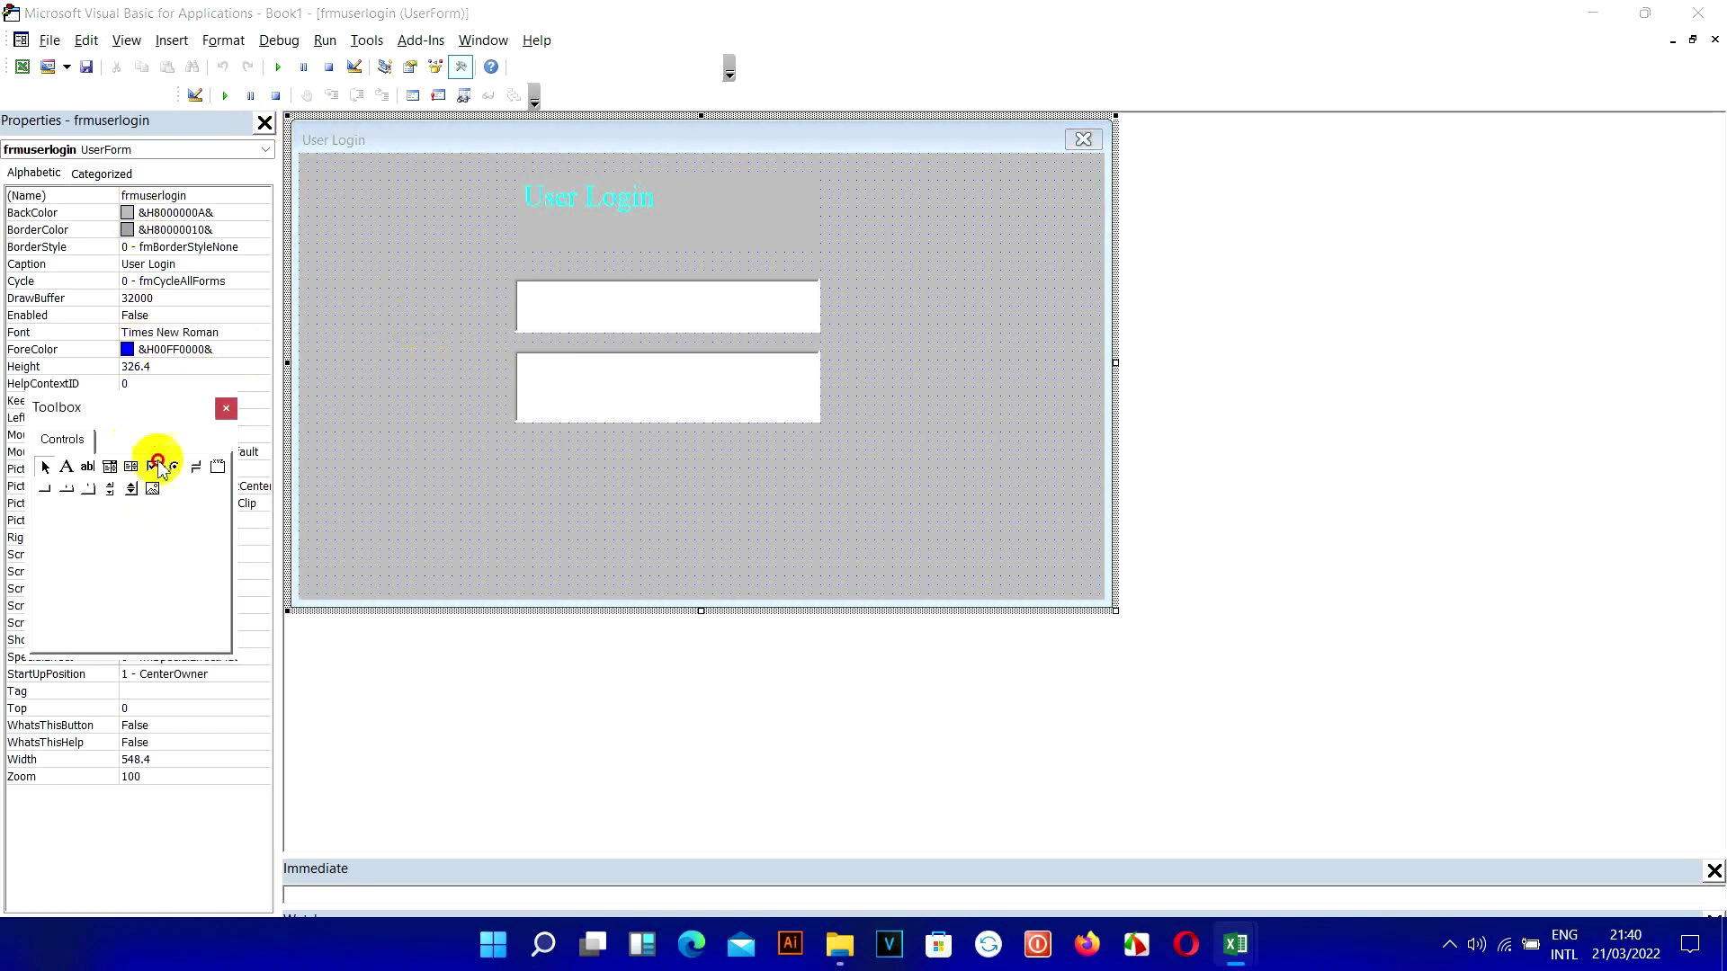
- Set the frmuserlogin form's Enabled property to True
click(247, 314)
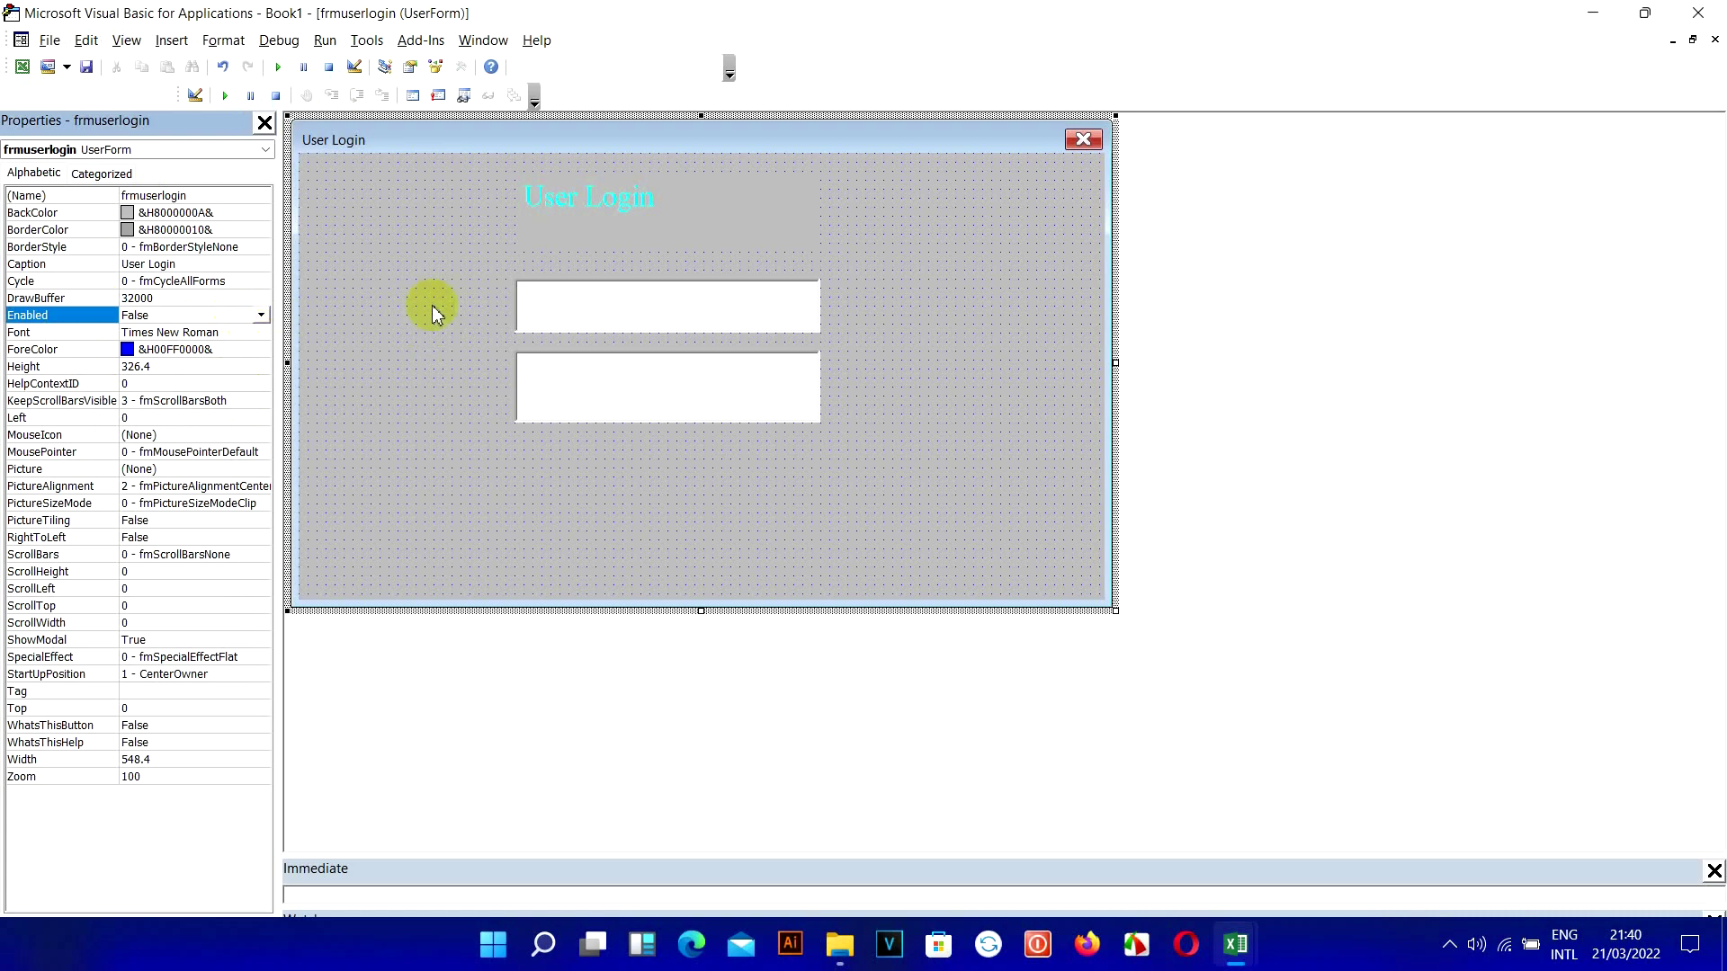
click(542, 303)
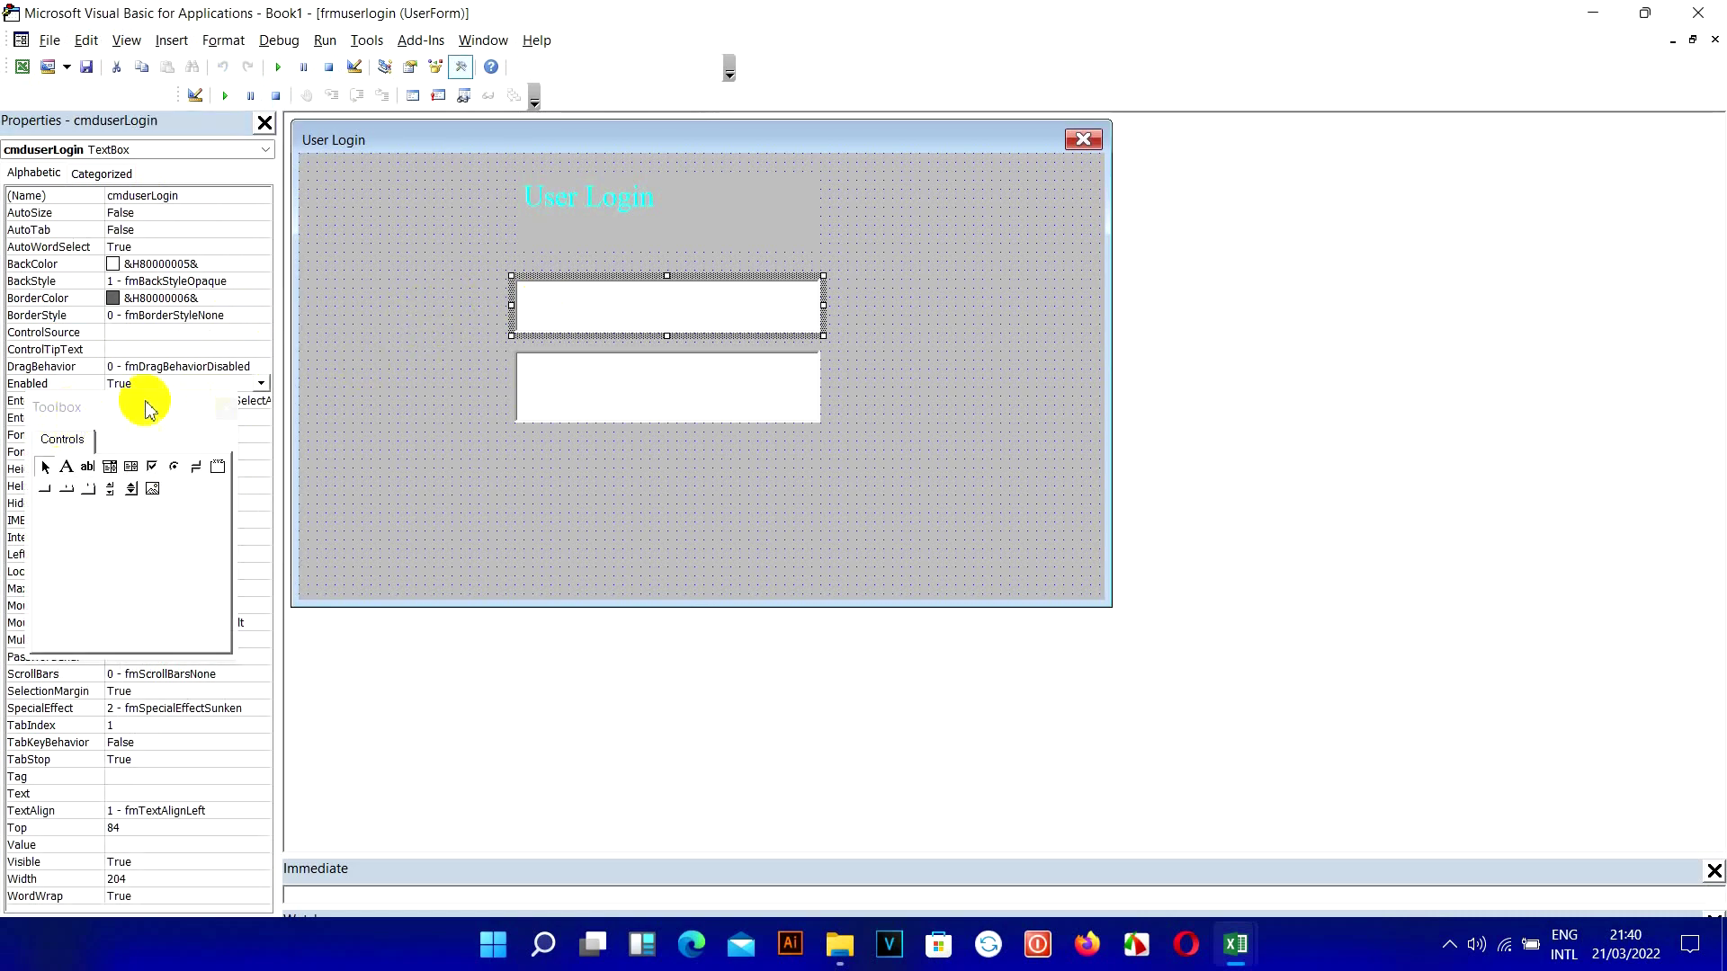
click(397, 387)
click(243, 317)
click(262, 317)
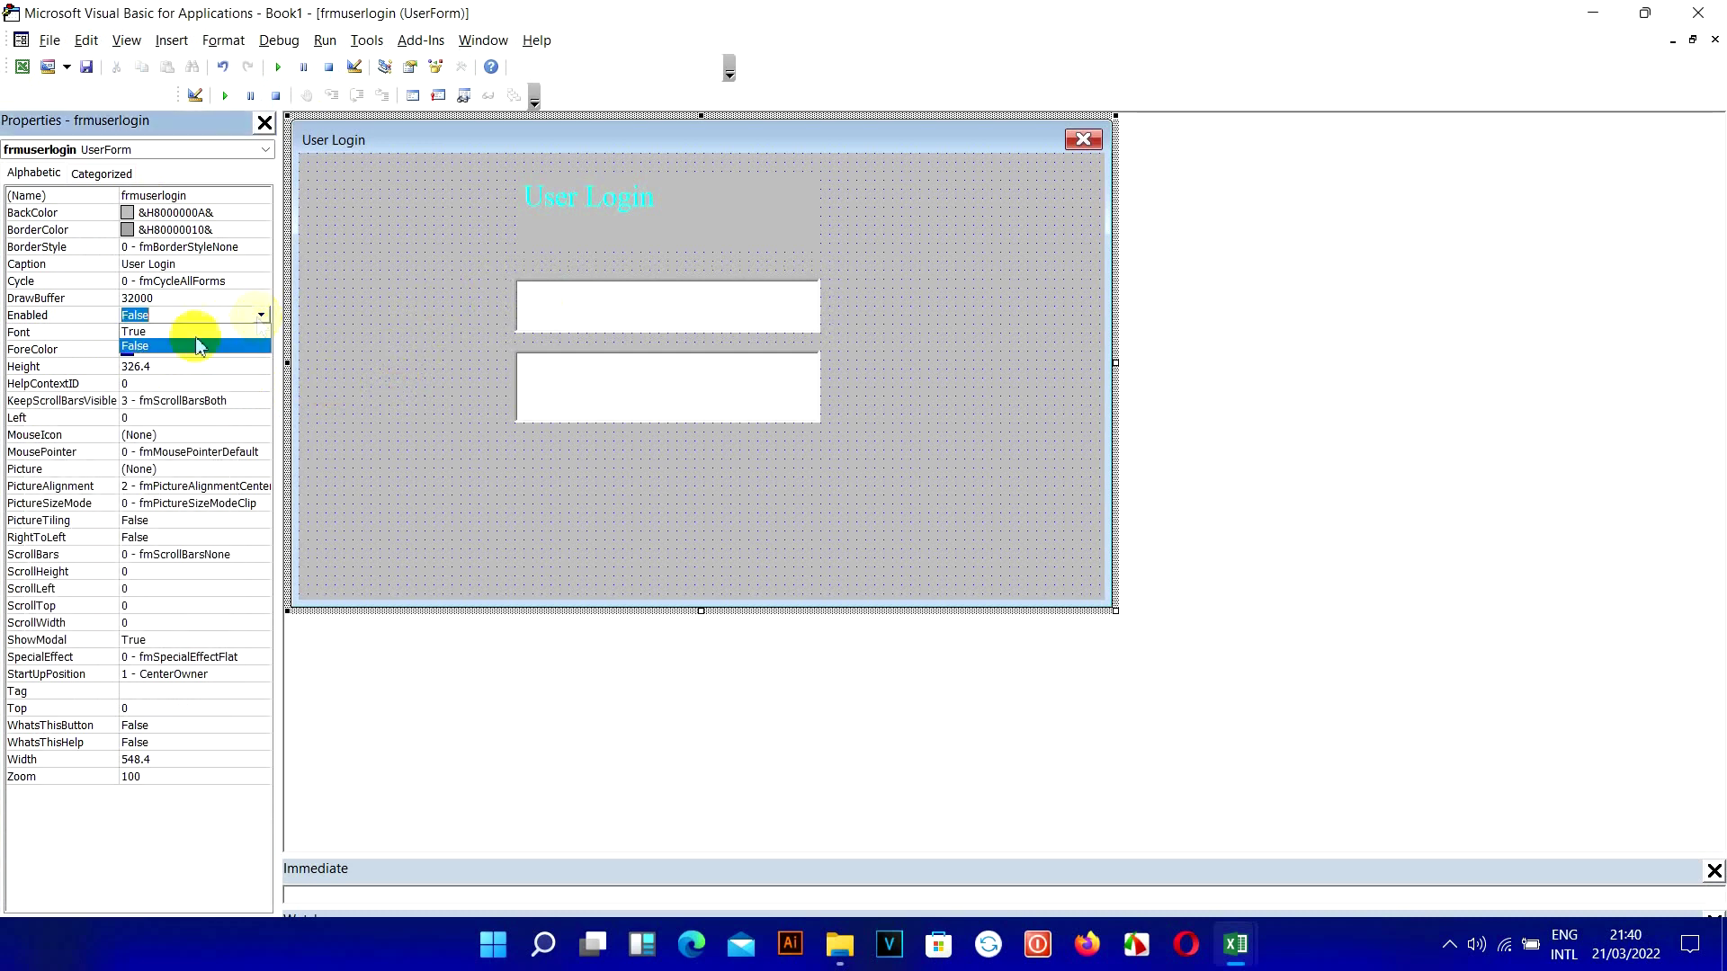
click(198, 332)
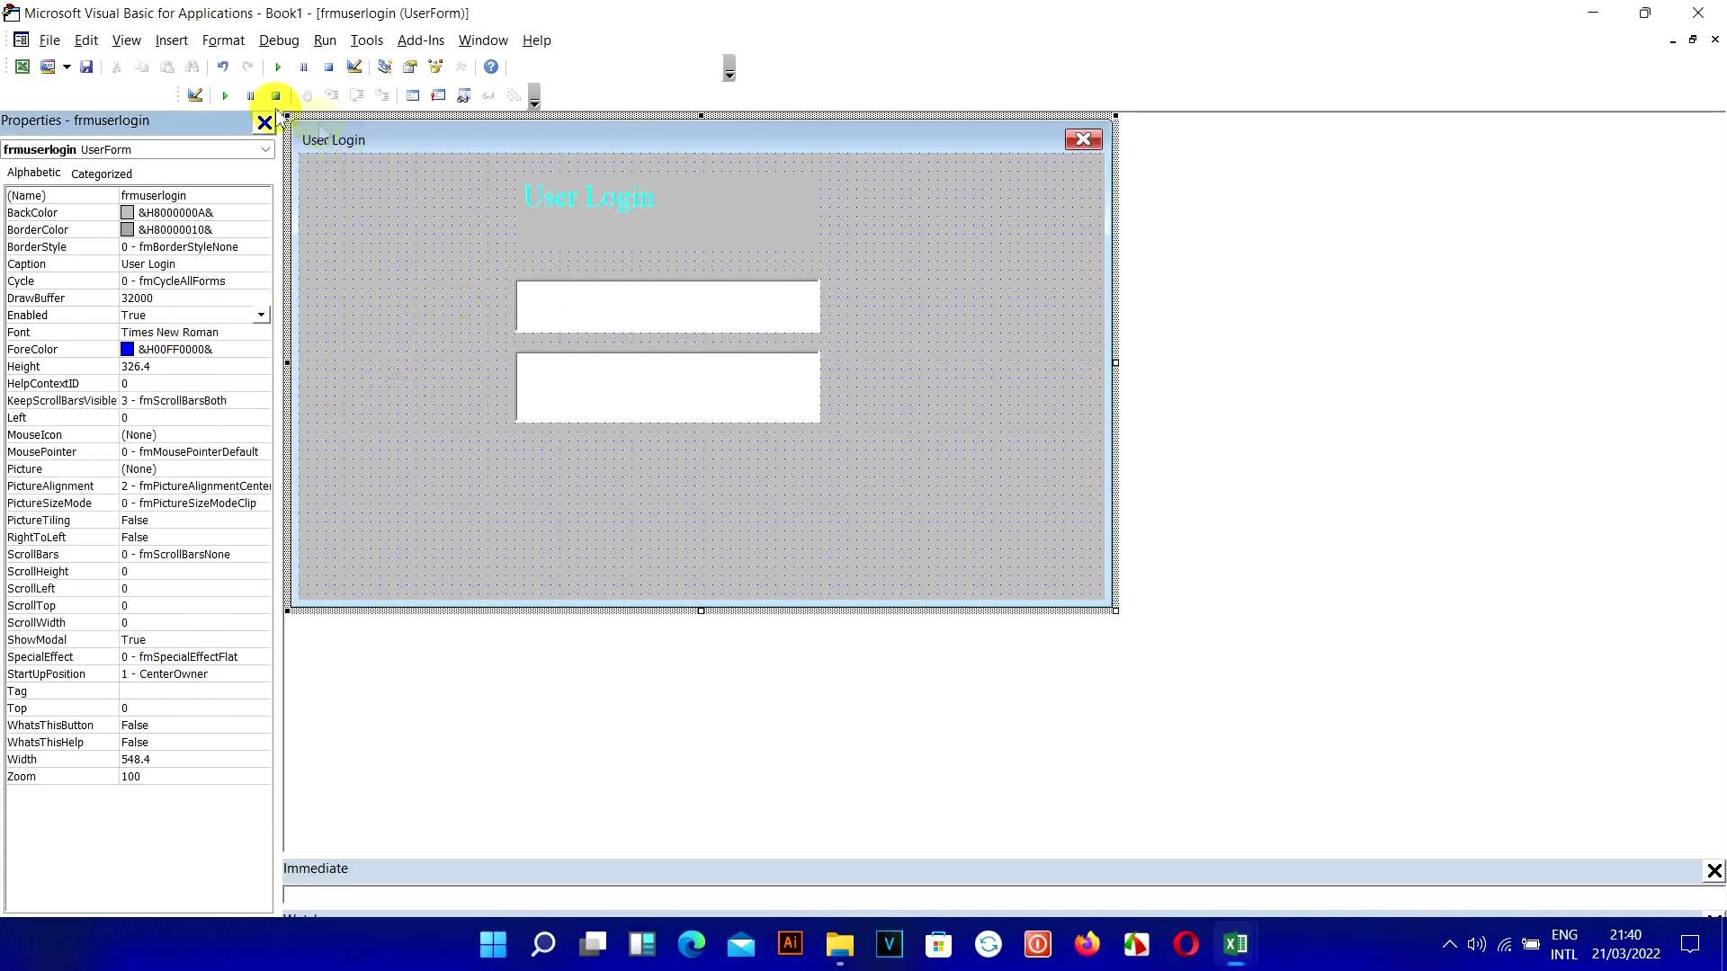
click(460, 67)
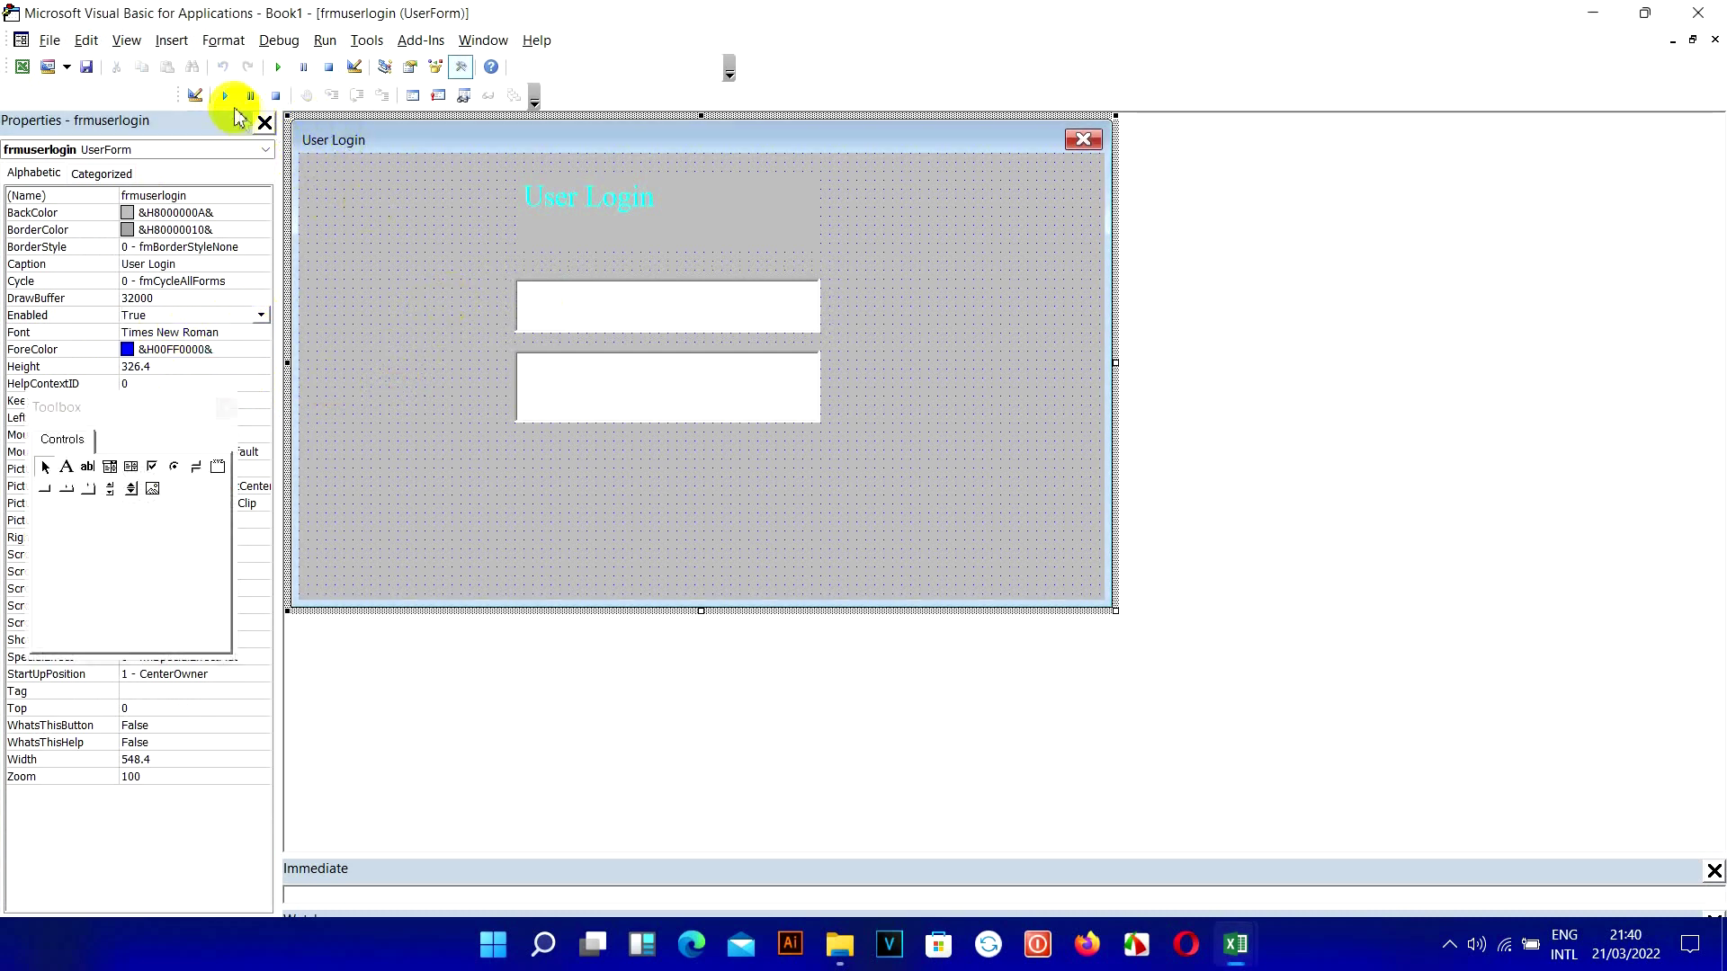
click(225, 95)
text(fasfasfasdfsdf)
click(821, 486)
text(fasdfasdfasfadsfasffdsfasdfdsafsadf)
click(1516, 397)
click(1453, 369)
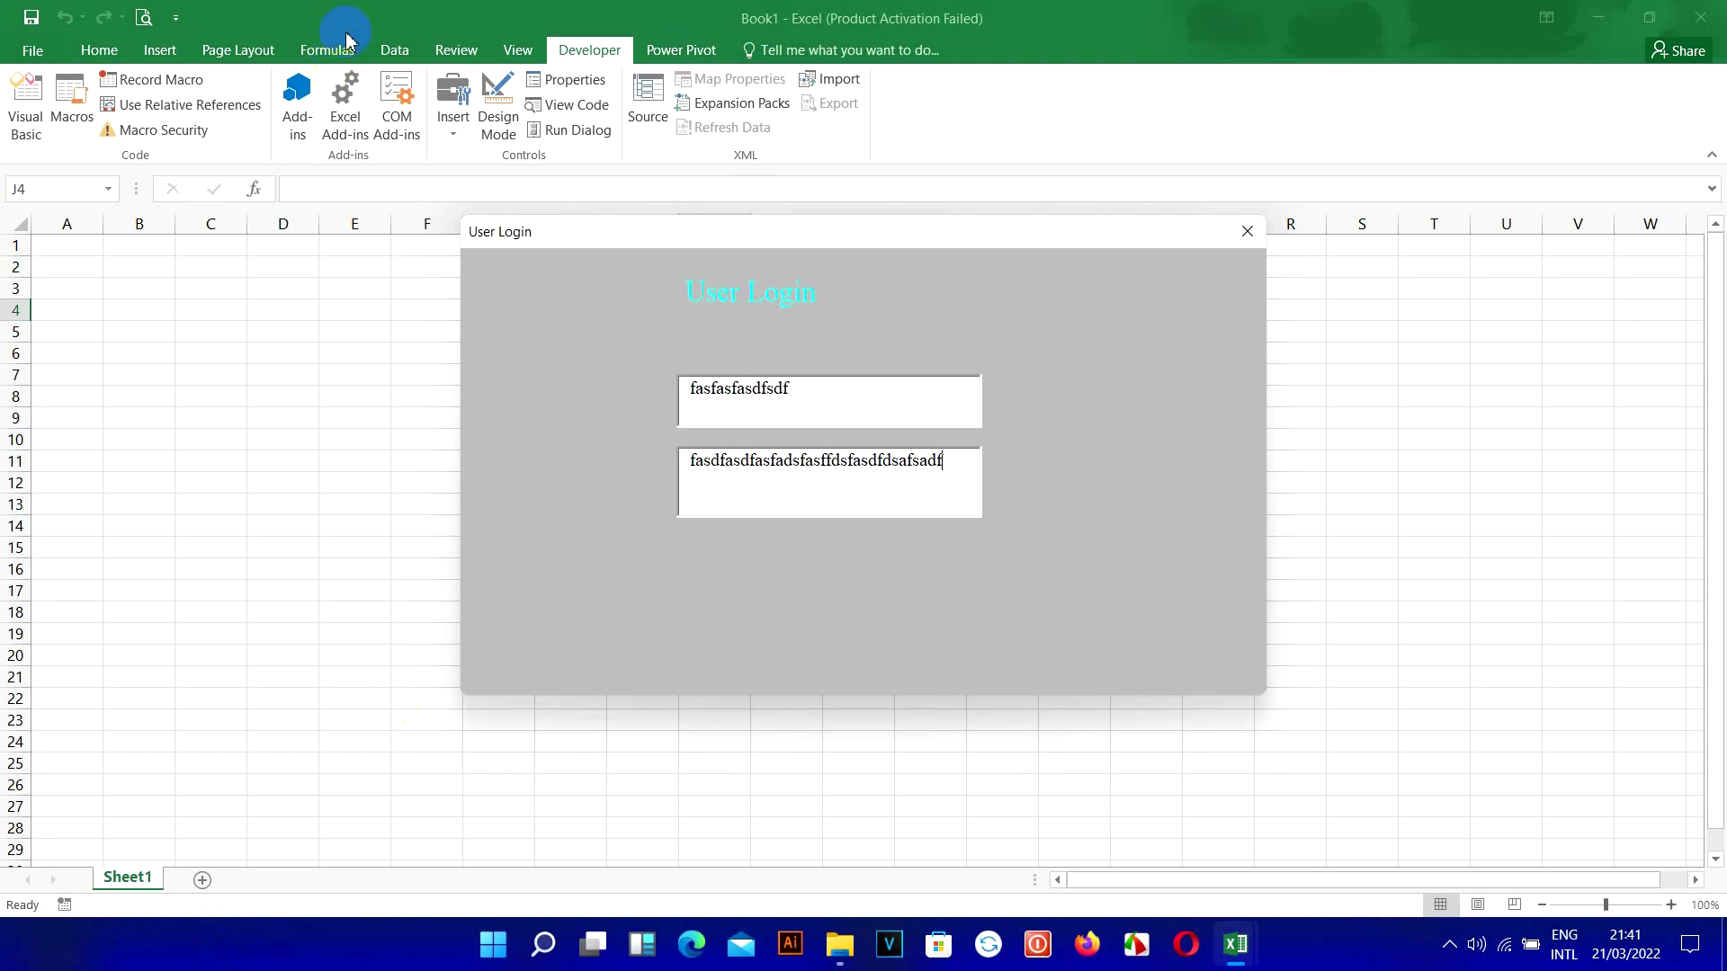
click(1247, 232)
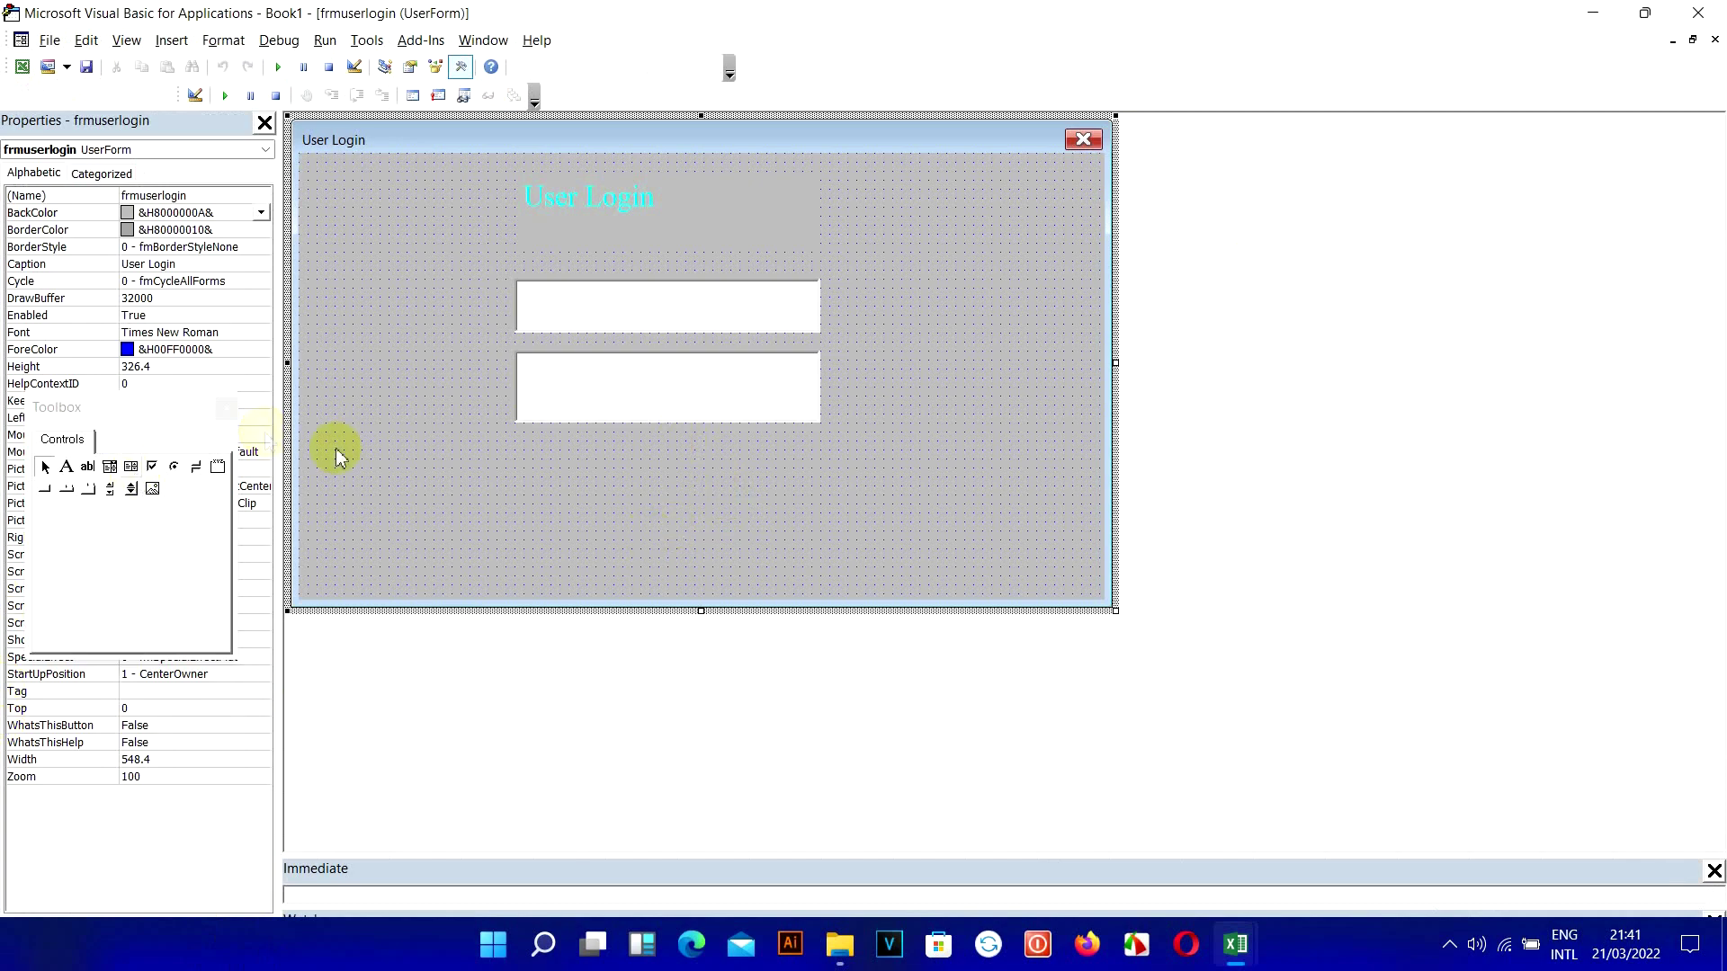
- Set the cmdpassword box's PasswordChar property to *
click(564, 329)
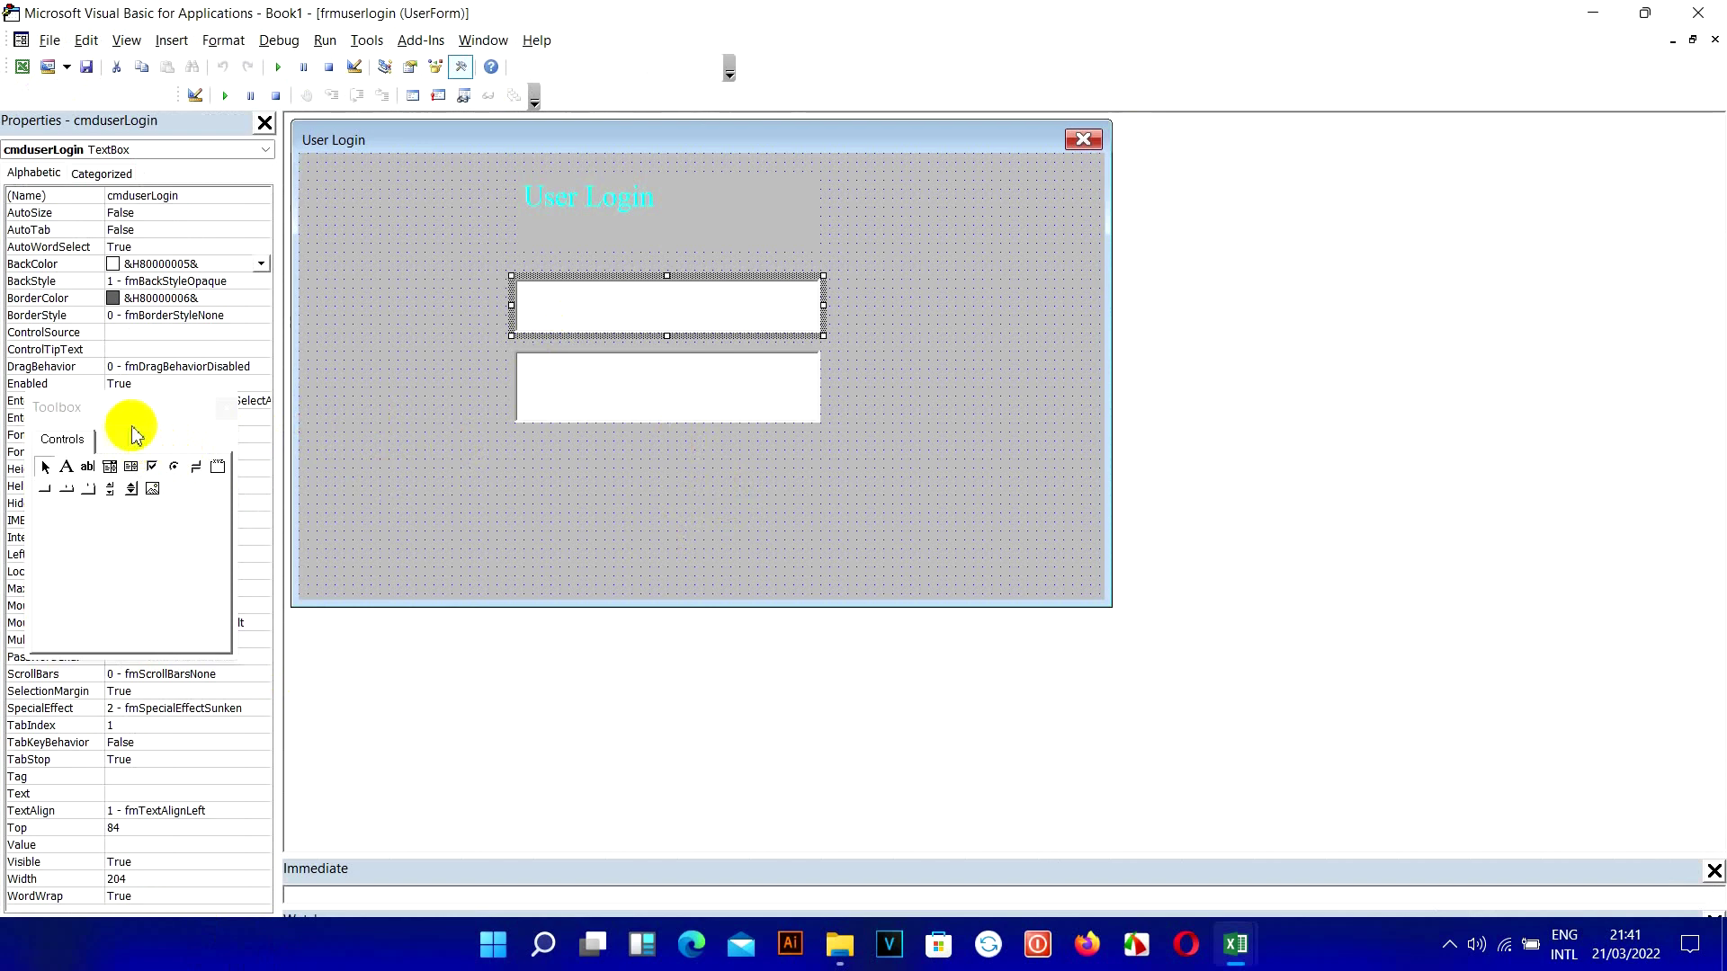
mouse_move(146, 408)
mouse_down()
mouse_move(296, 531)
mouse_move(552, 536)
mouse_up()
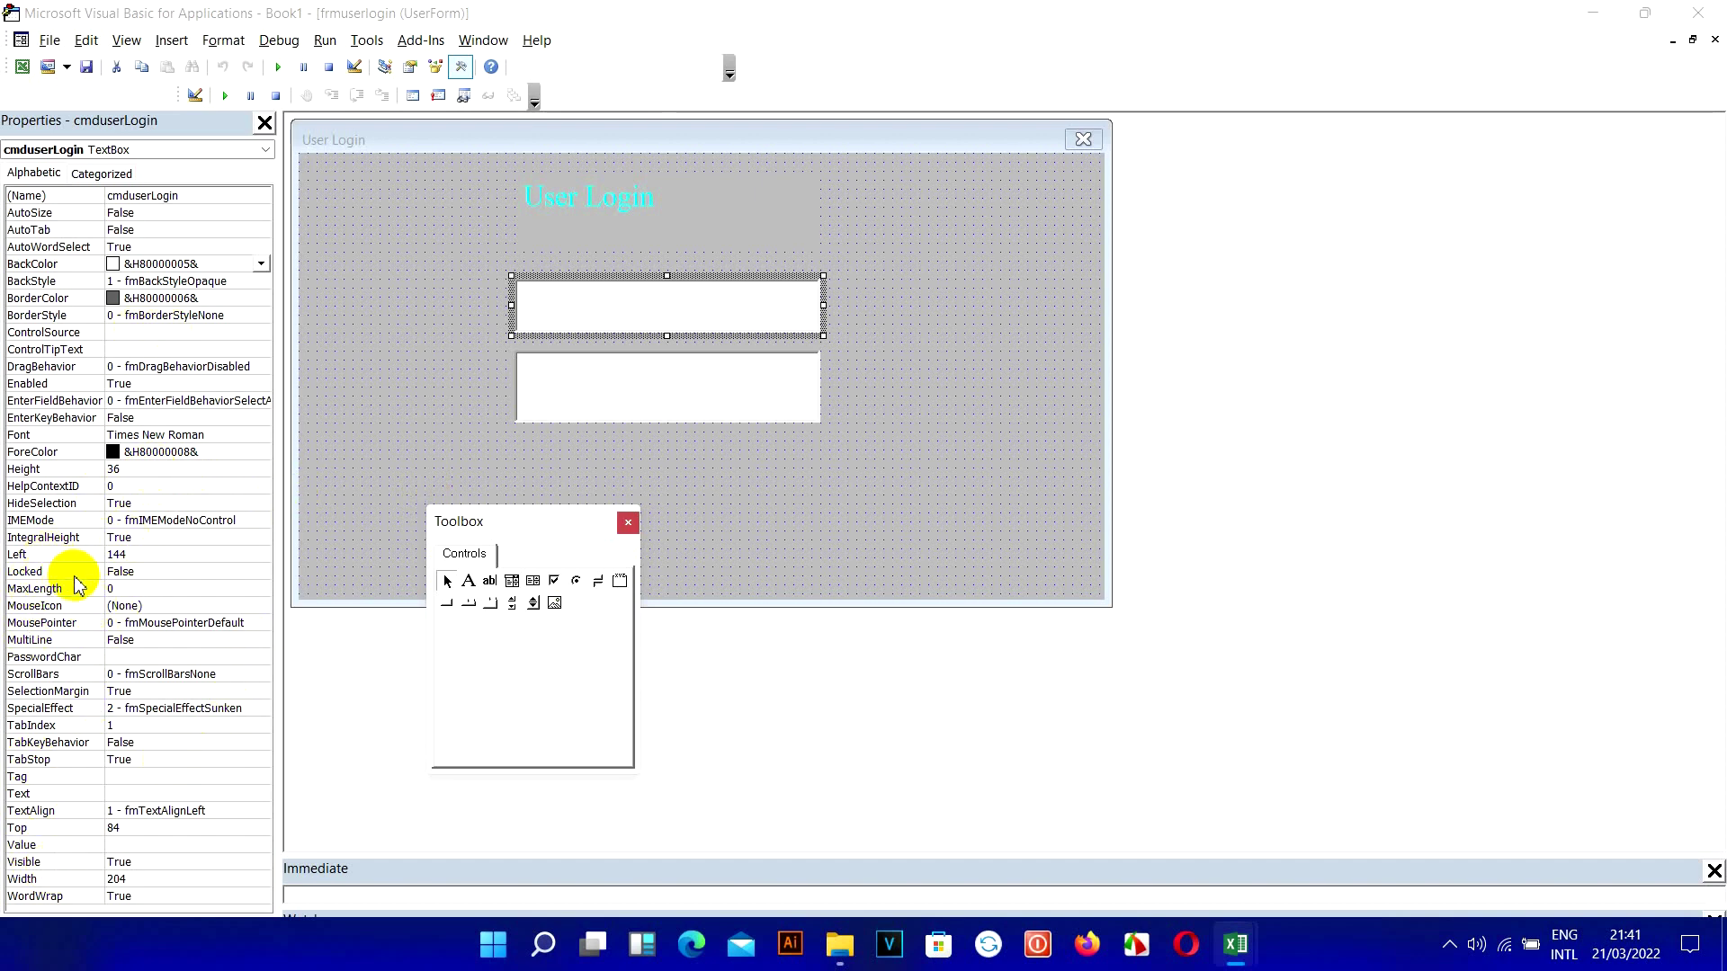
click(672, 387)
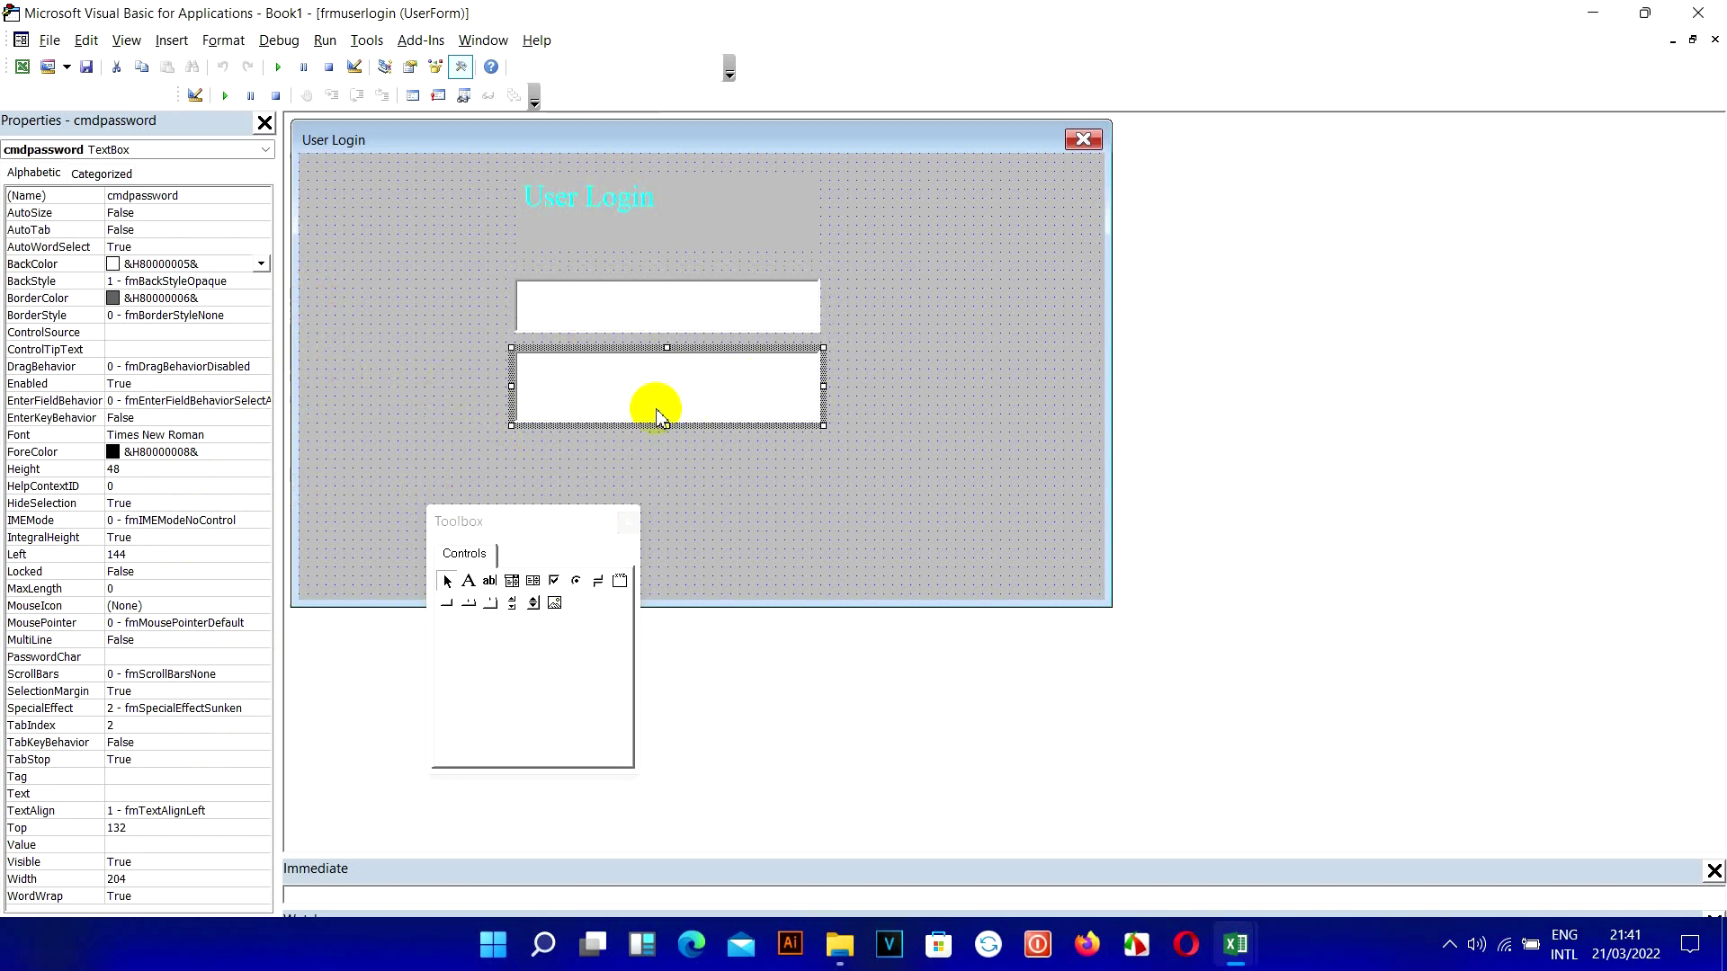
click(57, 659)
click(139, 659)
text(*)
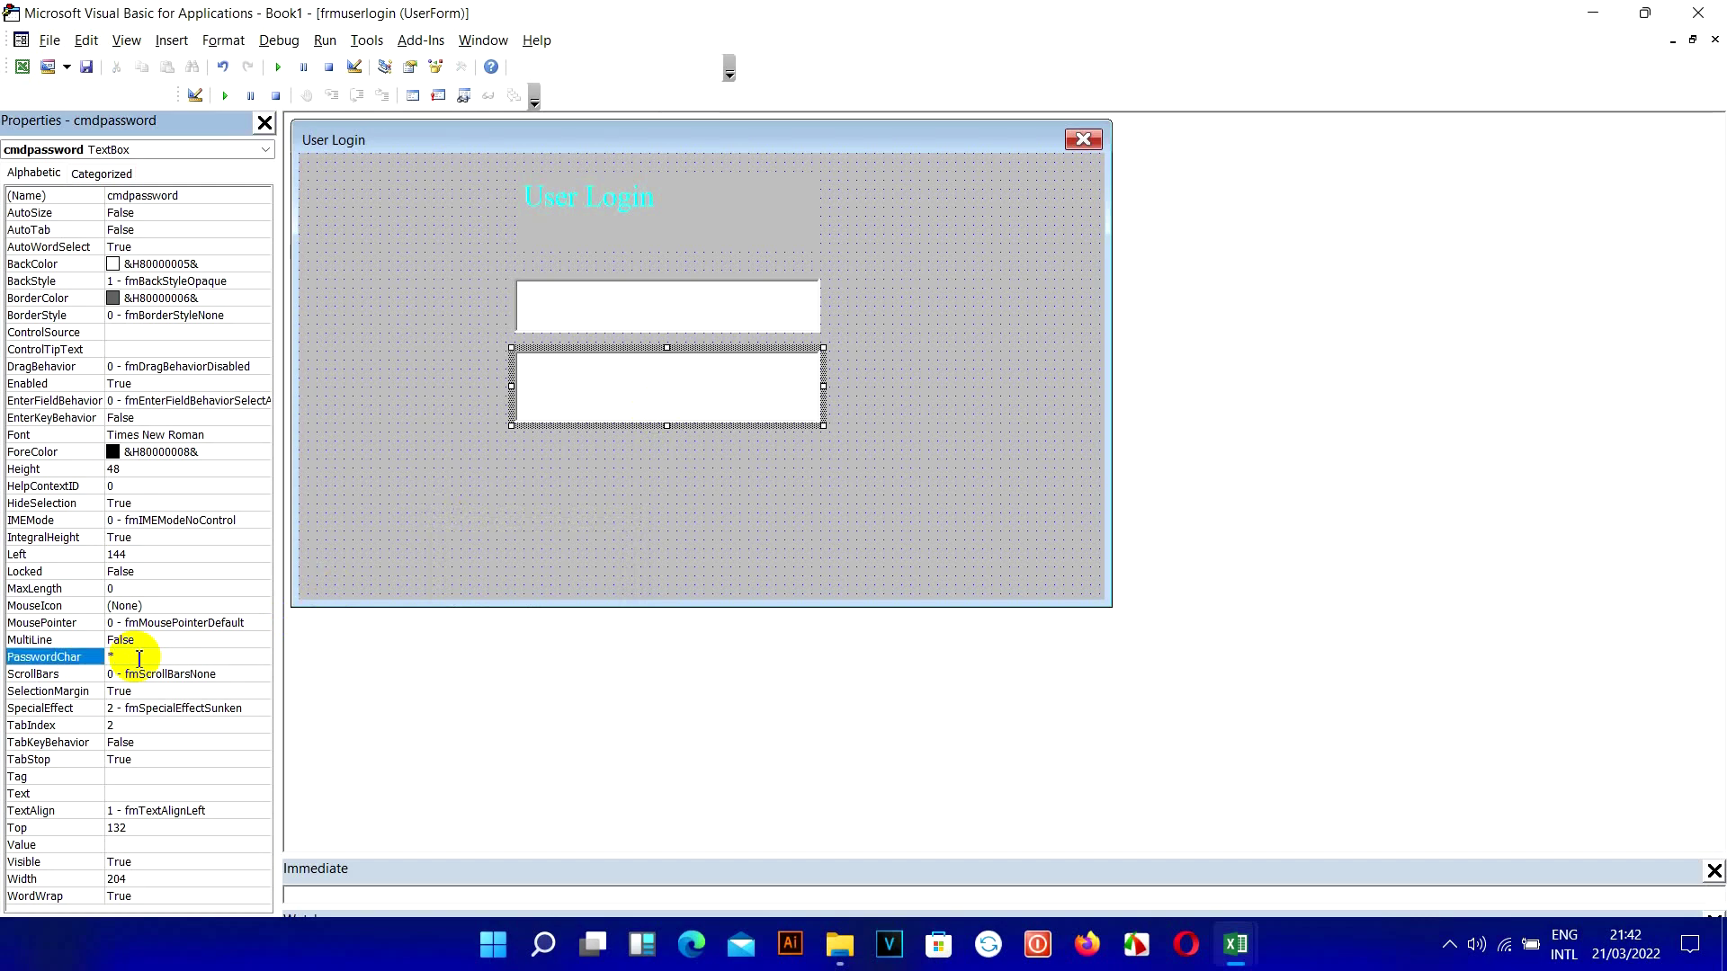
- Run the form and enter username fsdf and a password that shows as asterisks
click(385, 219)
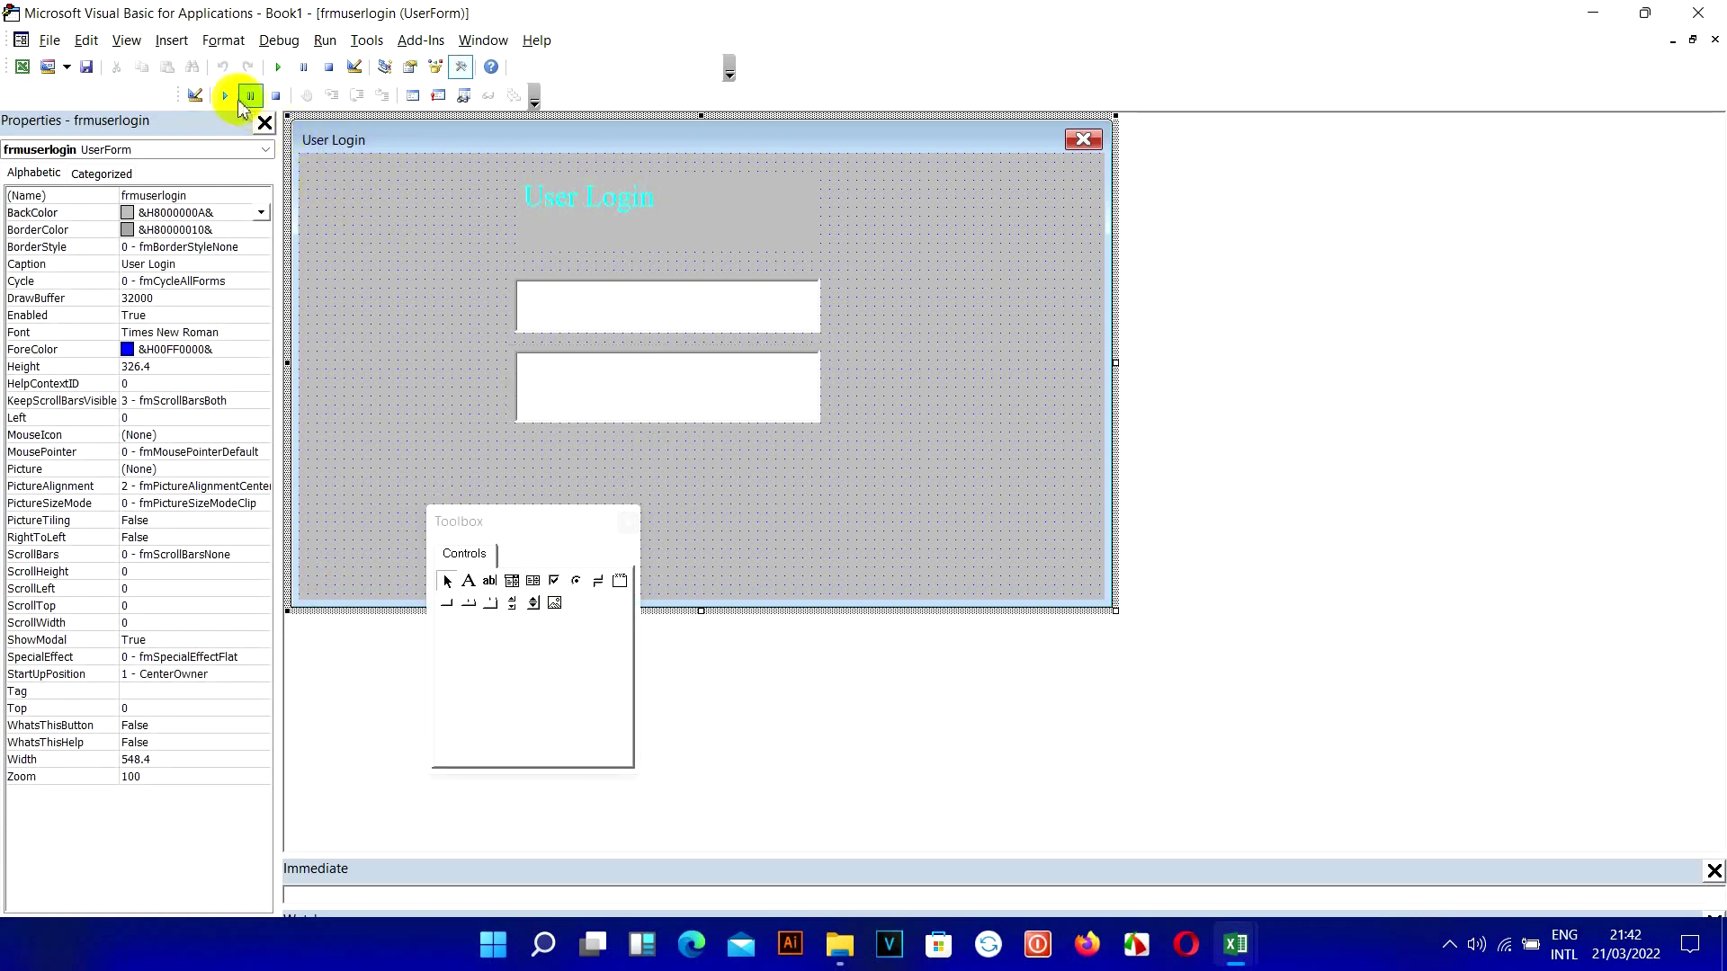
click(225, 95)
text(fsdf)
click(774, 483)
text(********************)
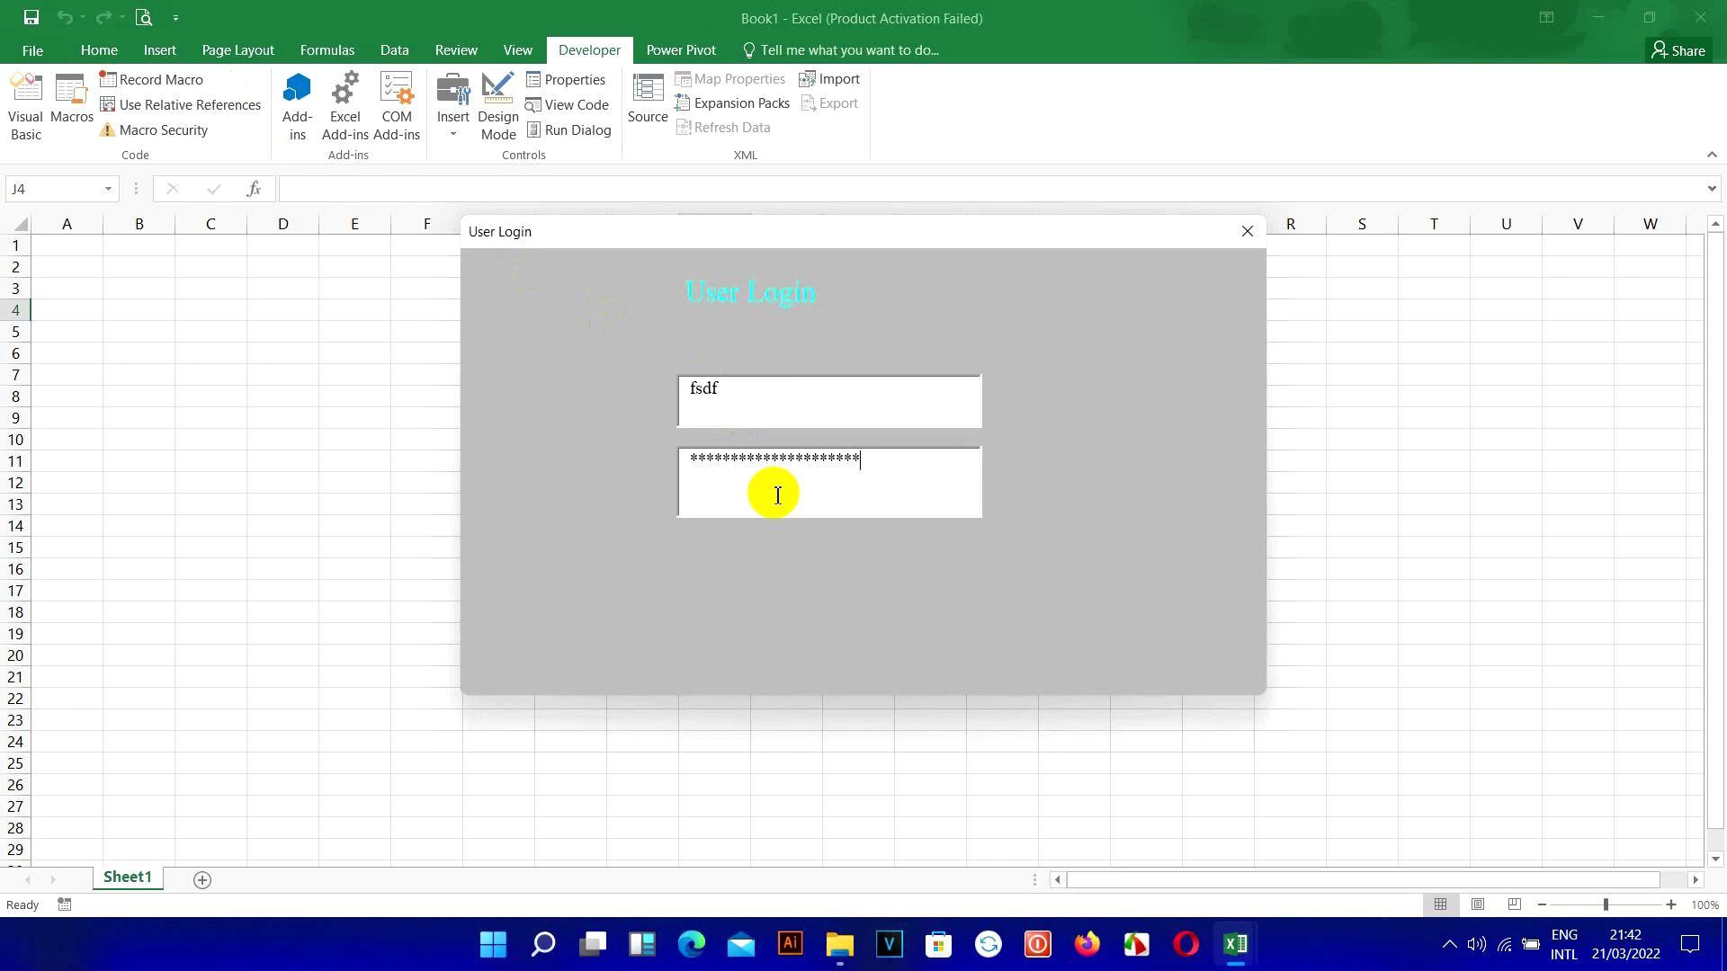
- Replace the masked password with new digits, then close the running login form
double_click(708, 405)
drag(909, 486, 482, 482)
text(123)
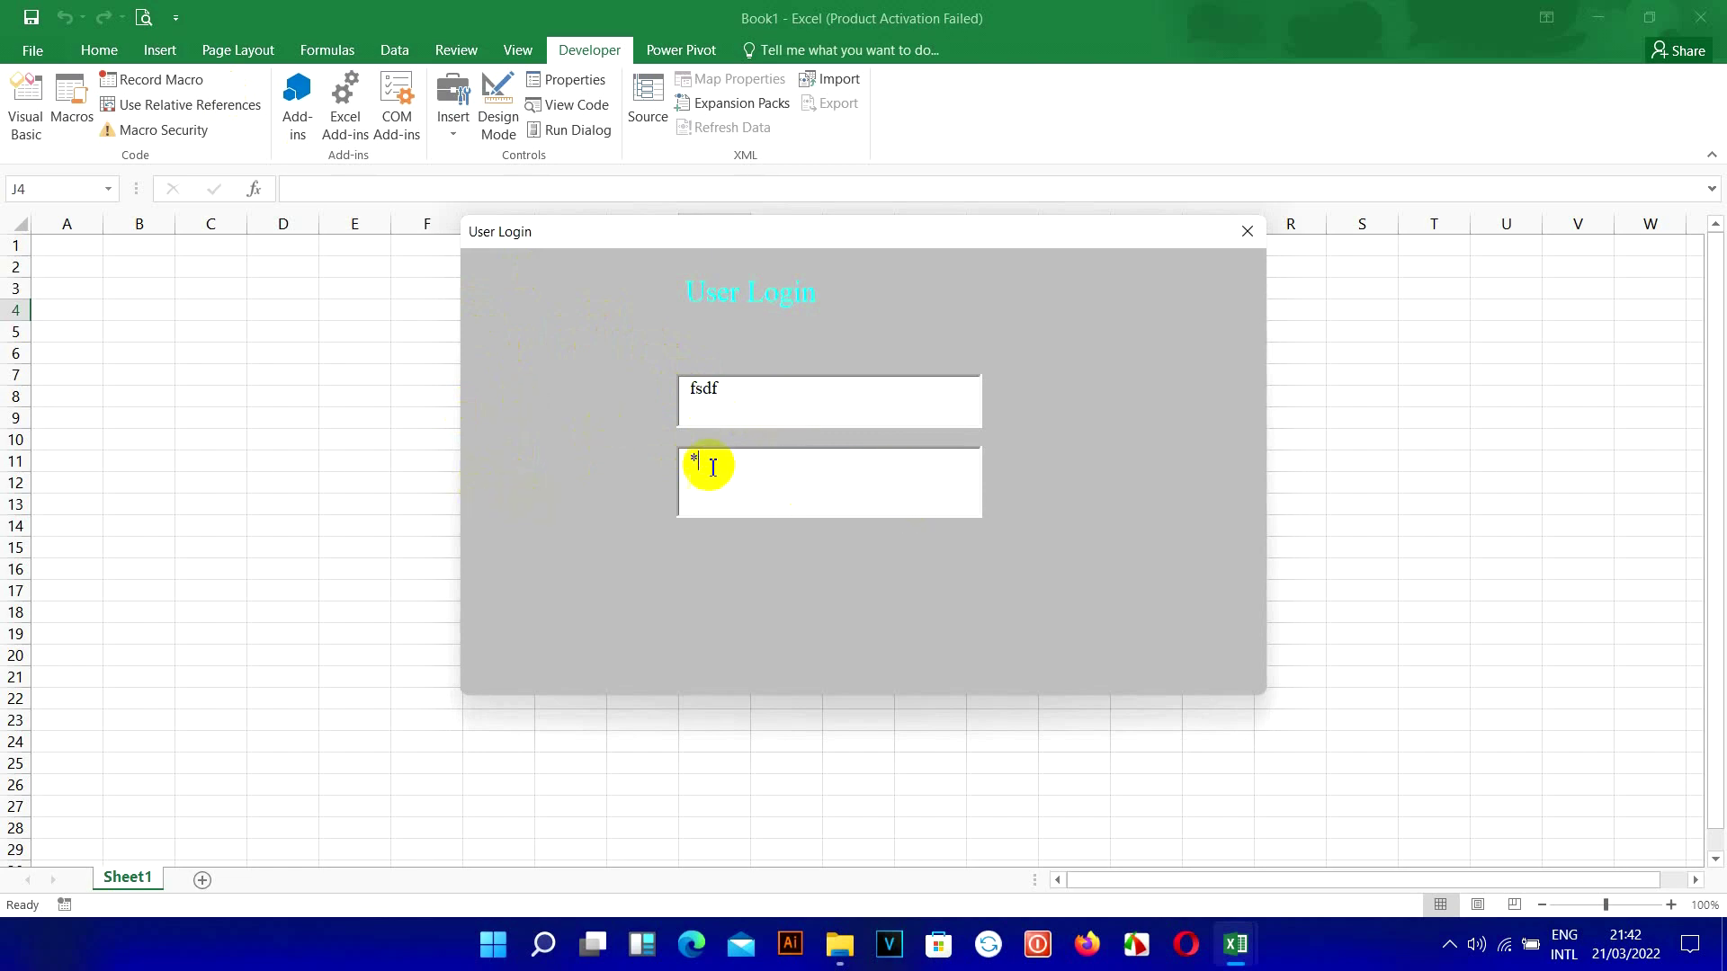
text(456789)
drag(790, 482, 570, 455)
text(123456789)
key(BackSpace)
key(BackSpace)
key(BackSpace)
text(45612345678912345)
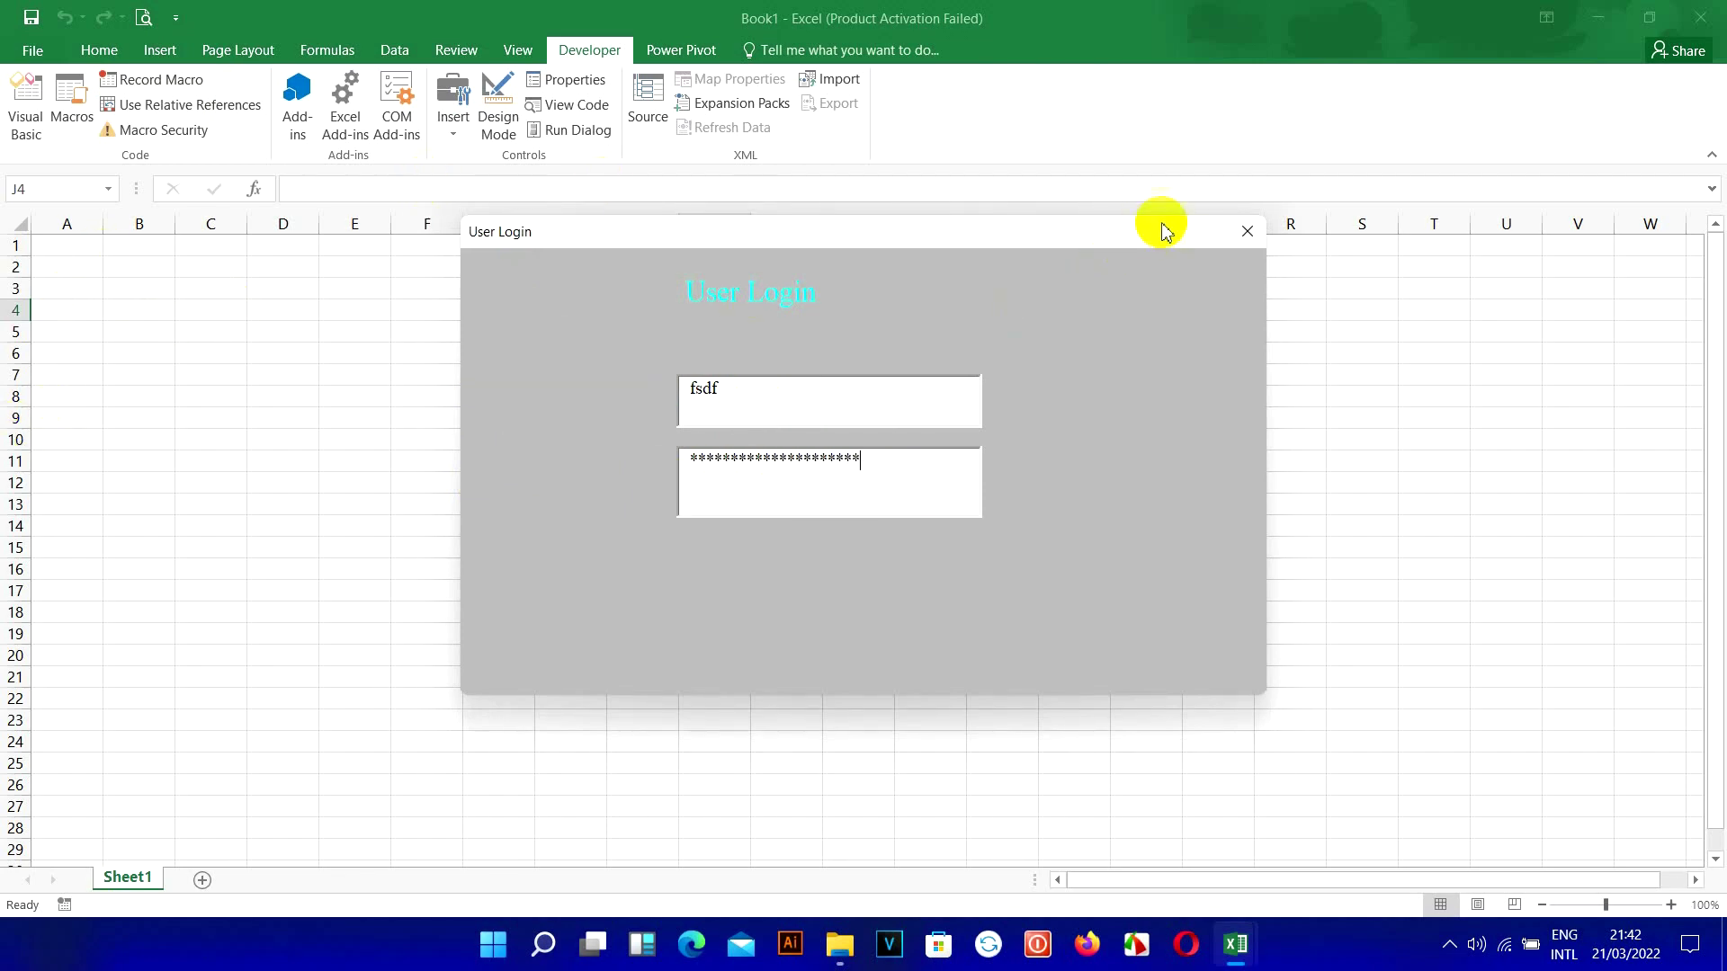
click(1248, 231)
click(621, 396)
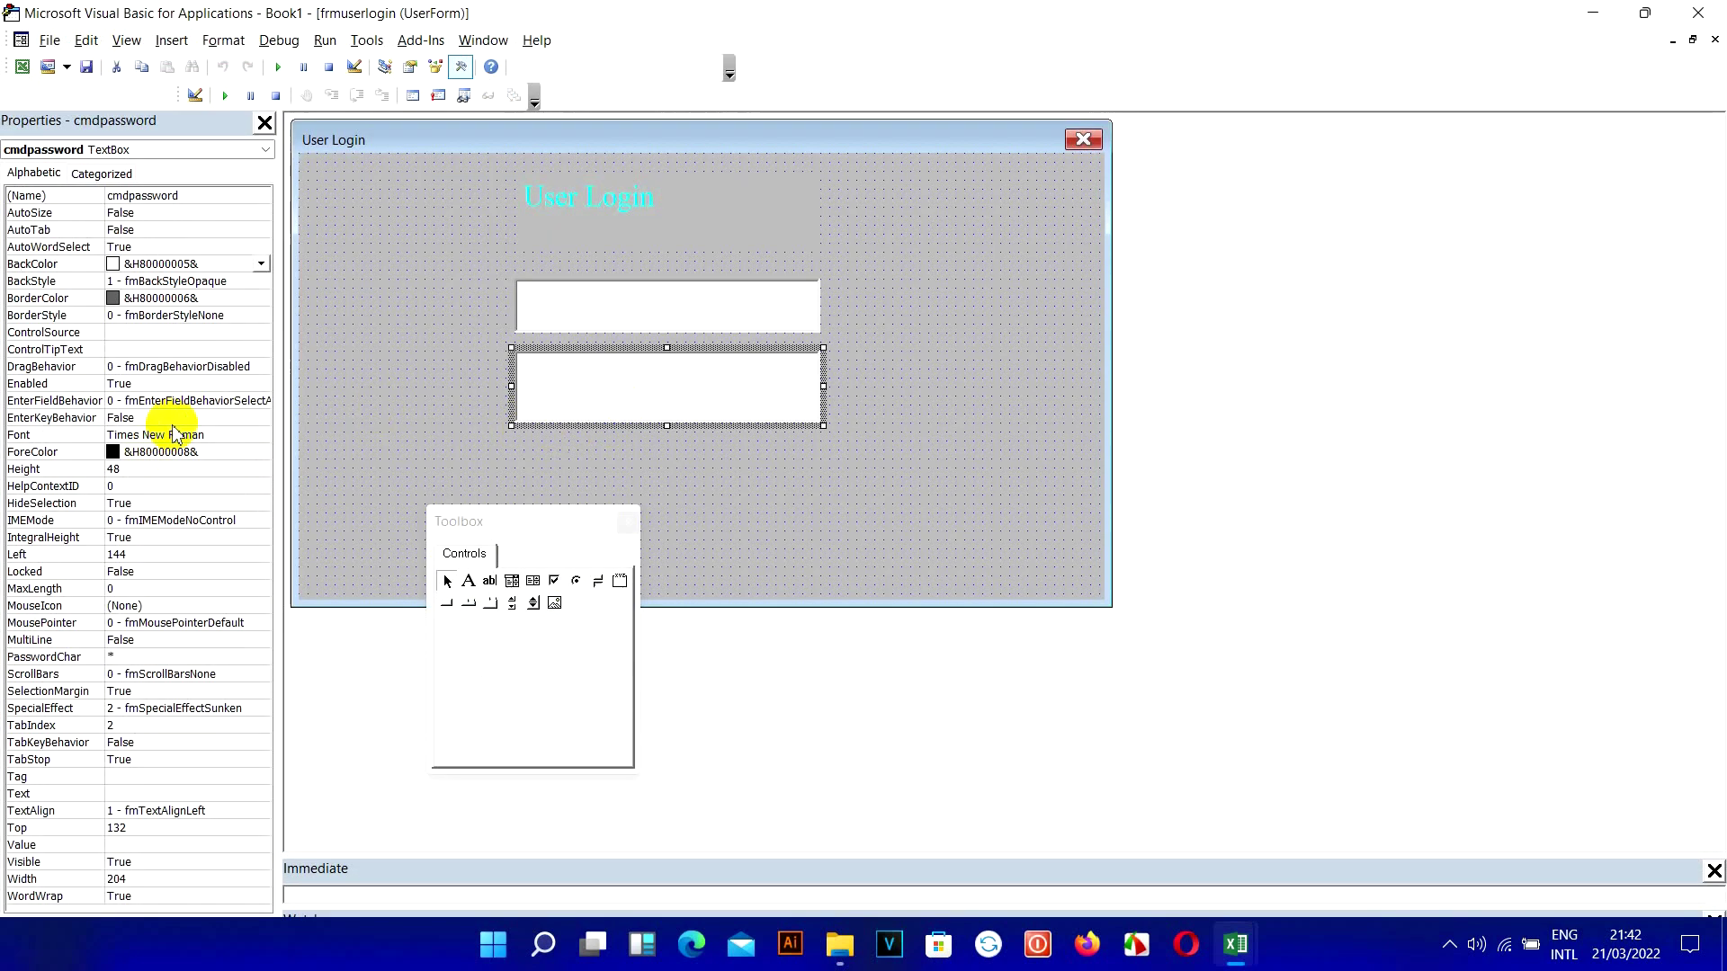
- Clear cmdpassword's PasswordChar, rerun the form with sd / asdfdsfdsf showing as plain text
click(126, 657)
key(BackSpace)
click(351, 166)
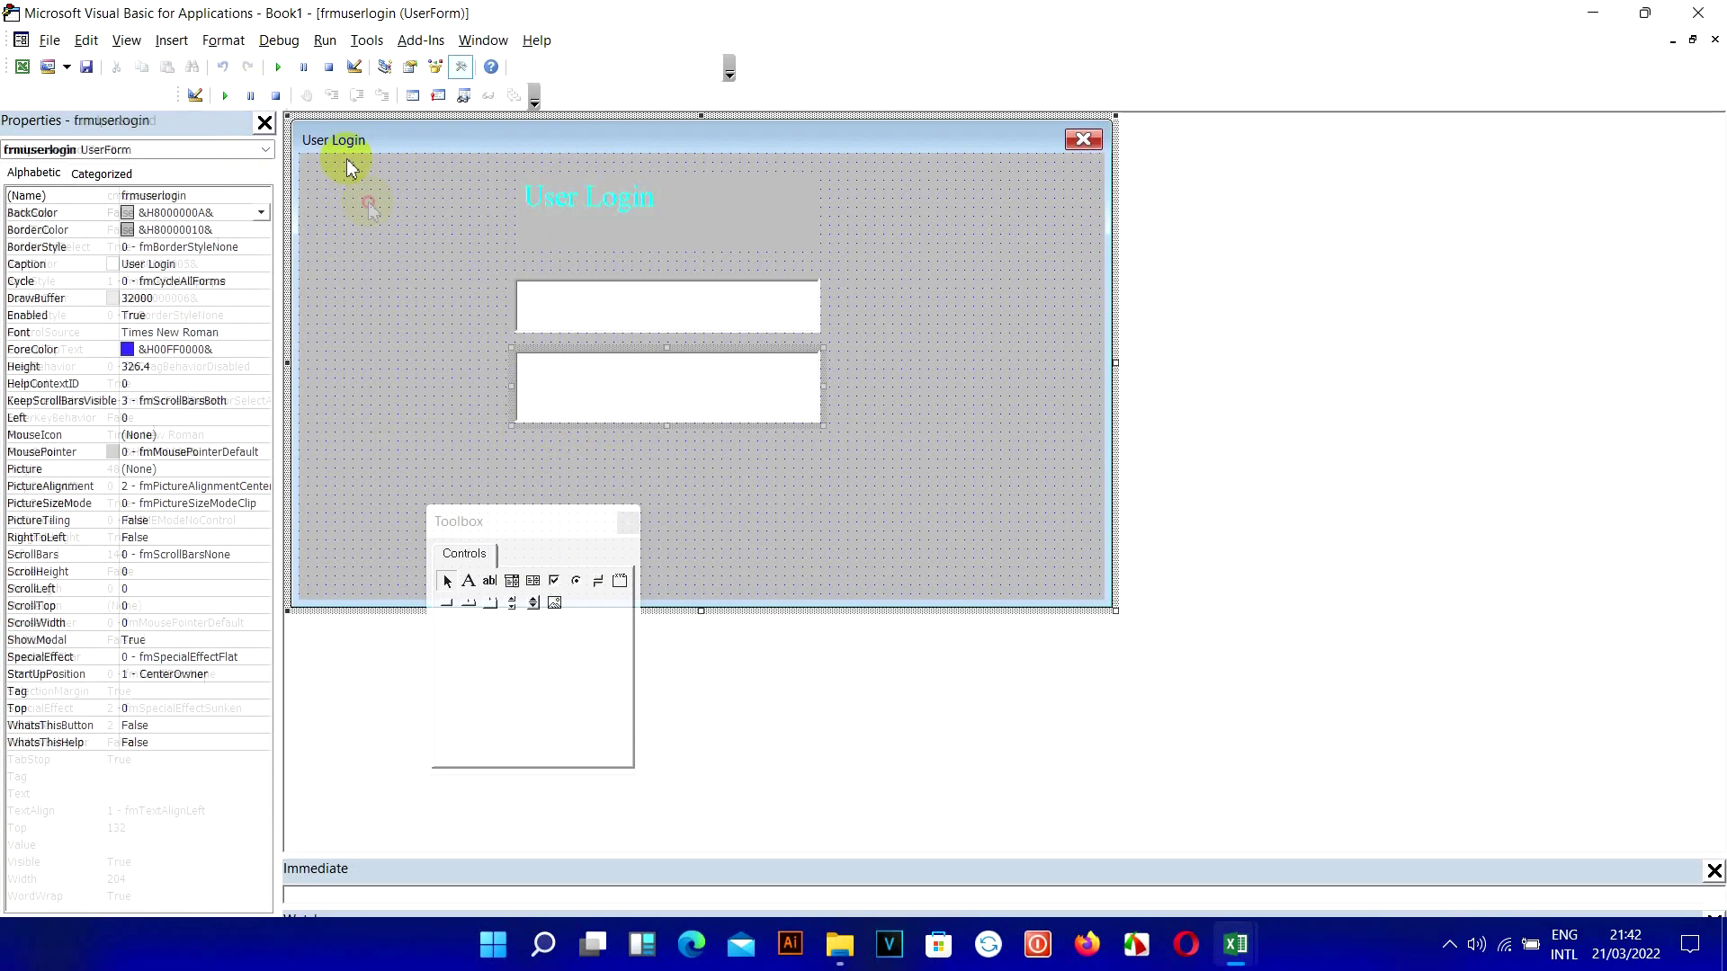
click(276, 72)
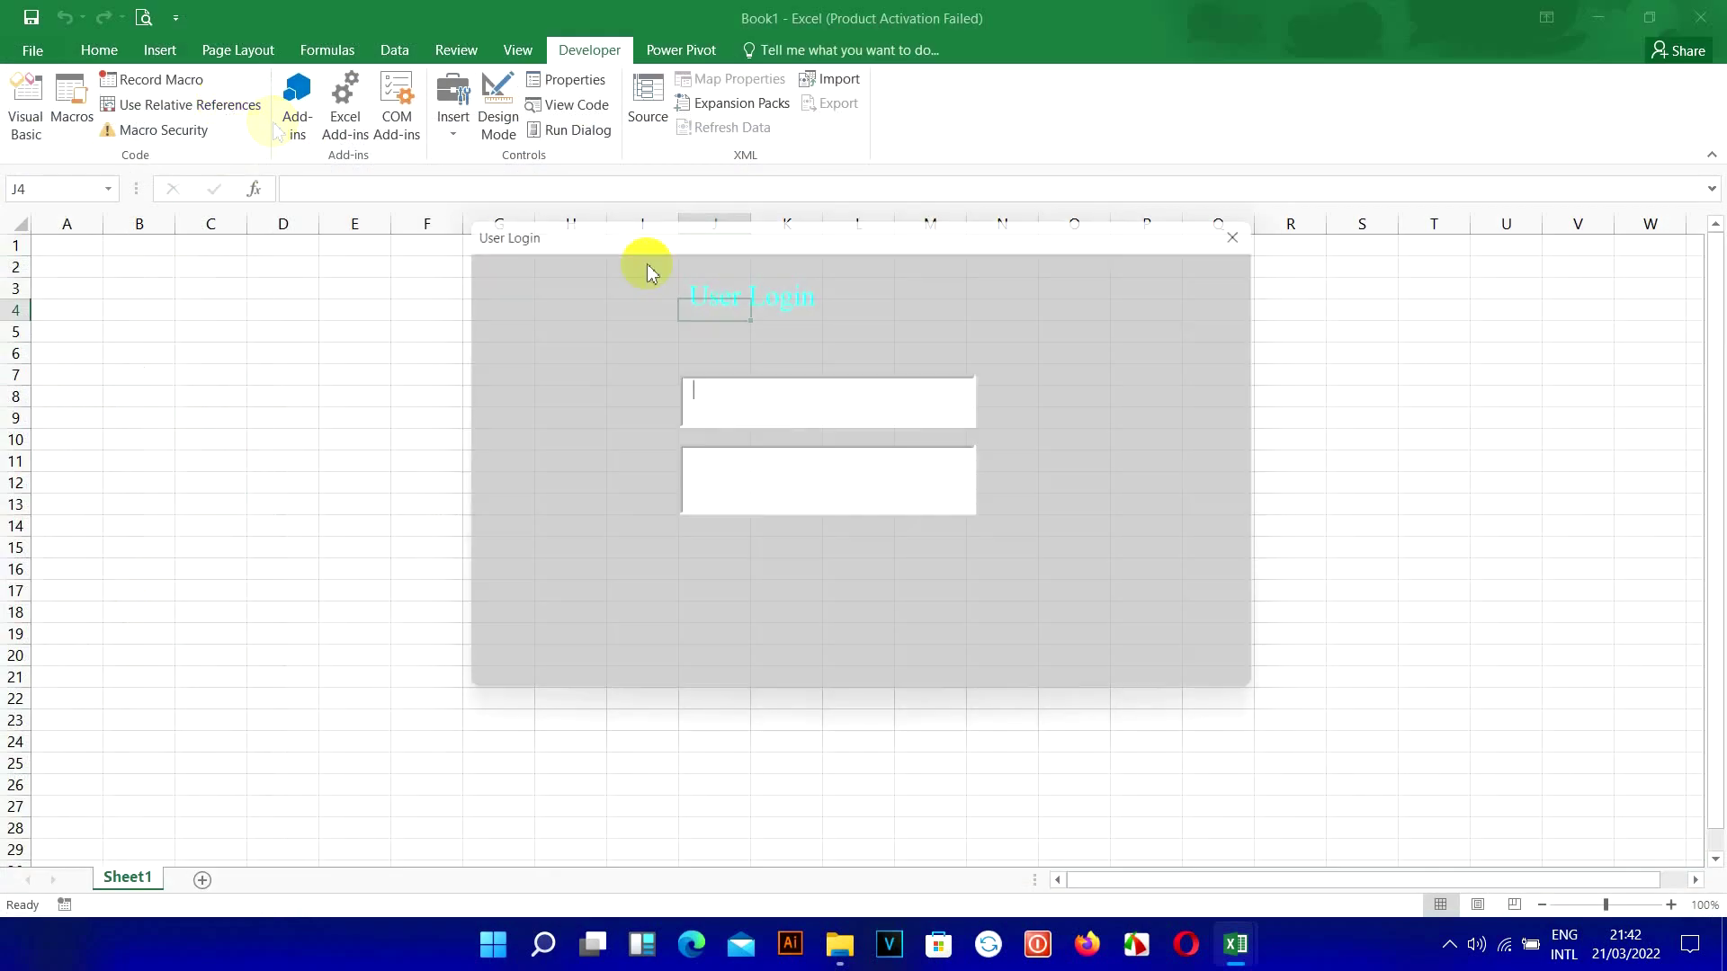
text(sd)
click(739, 474)
text(asdf)
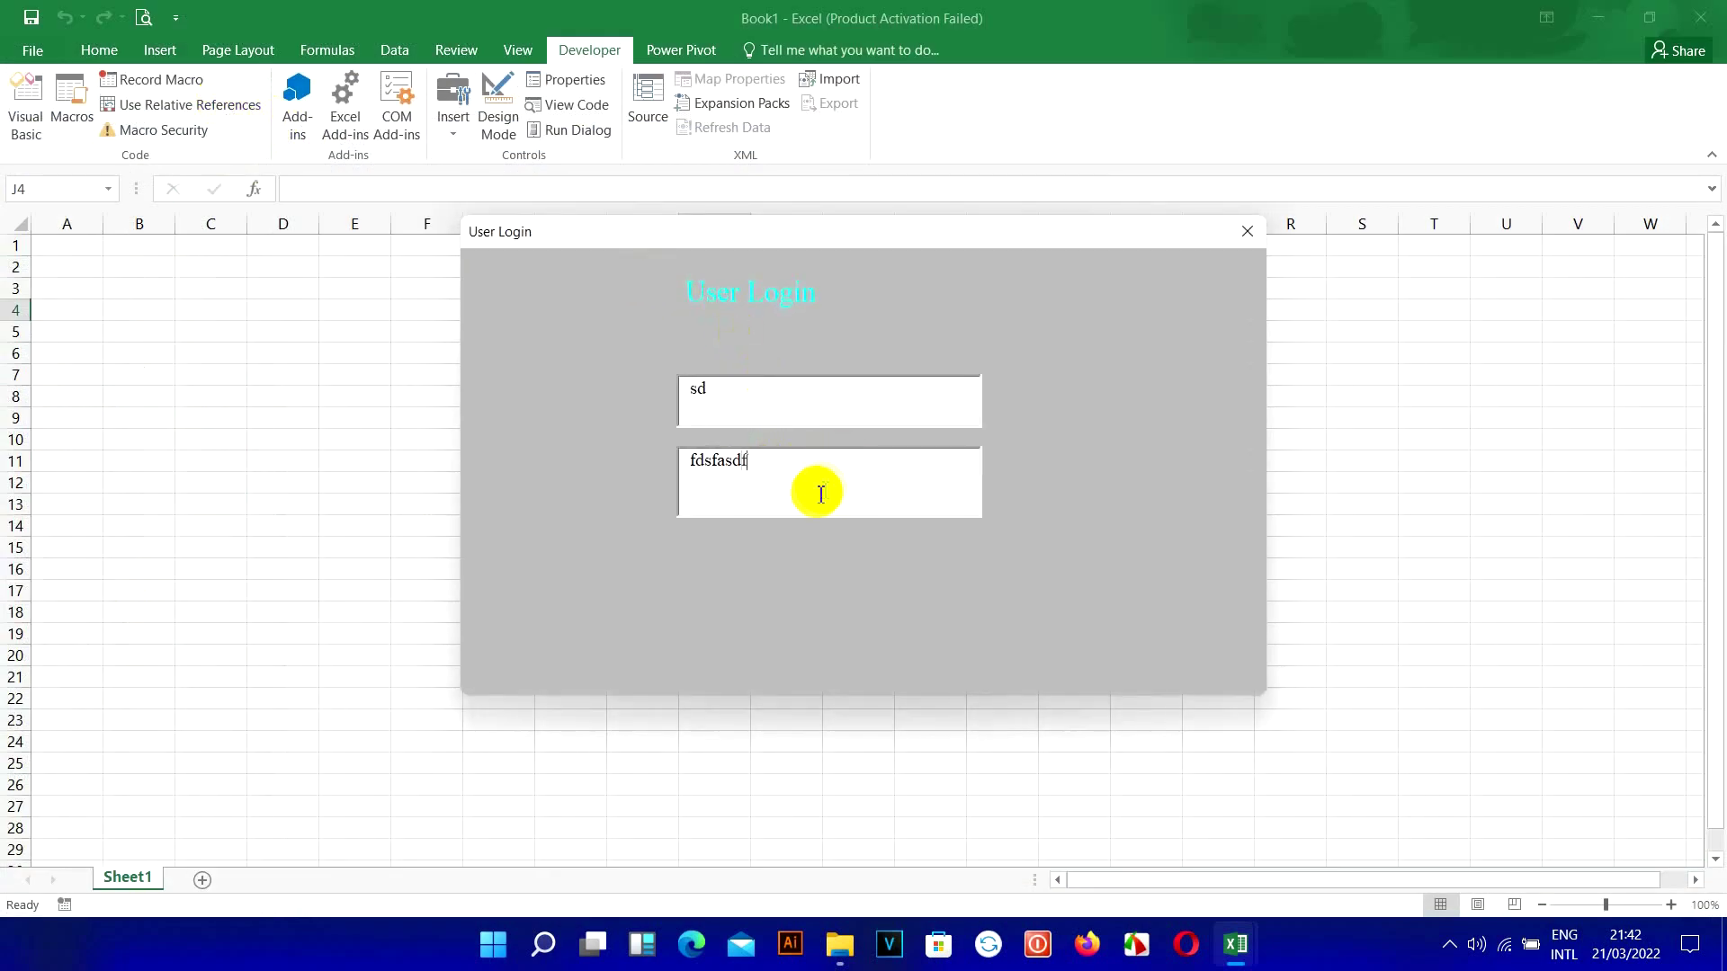
text(dsfdsf)
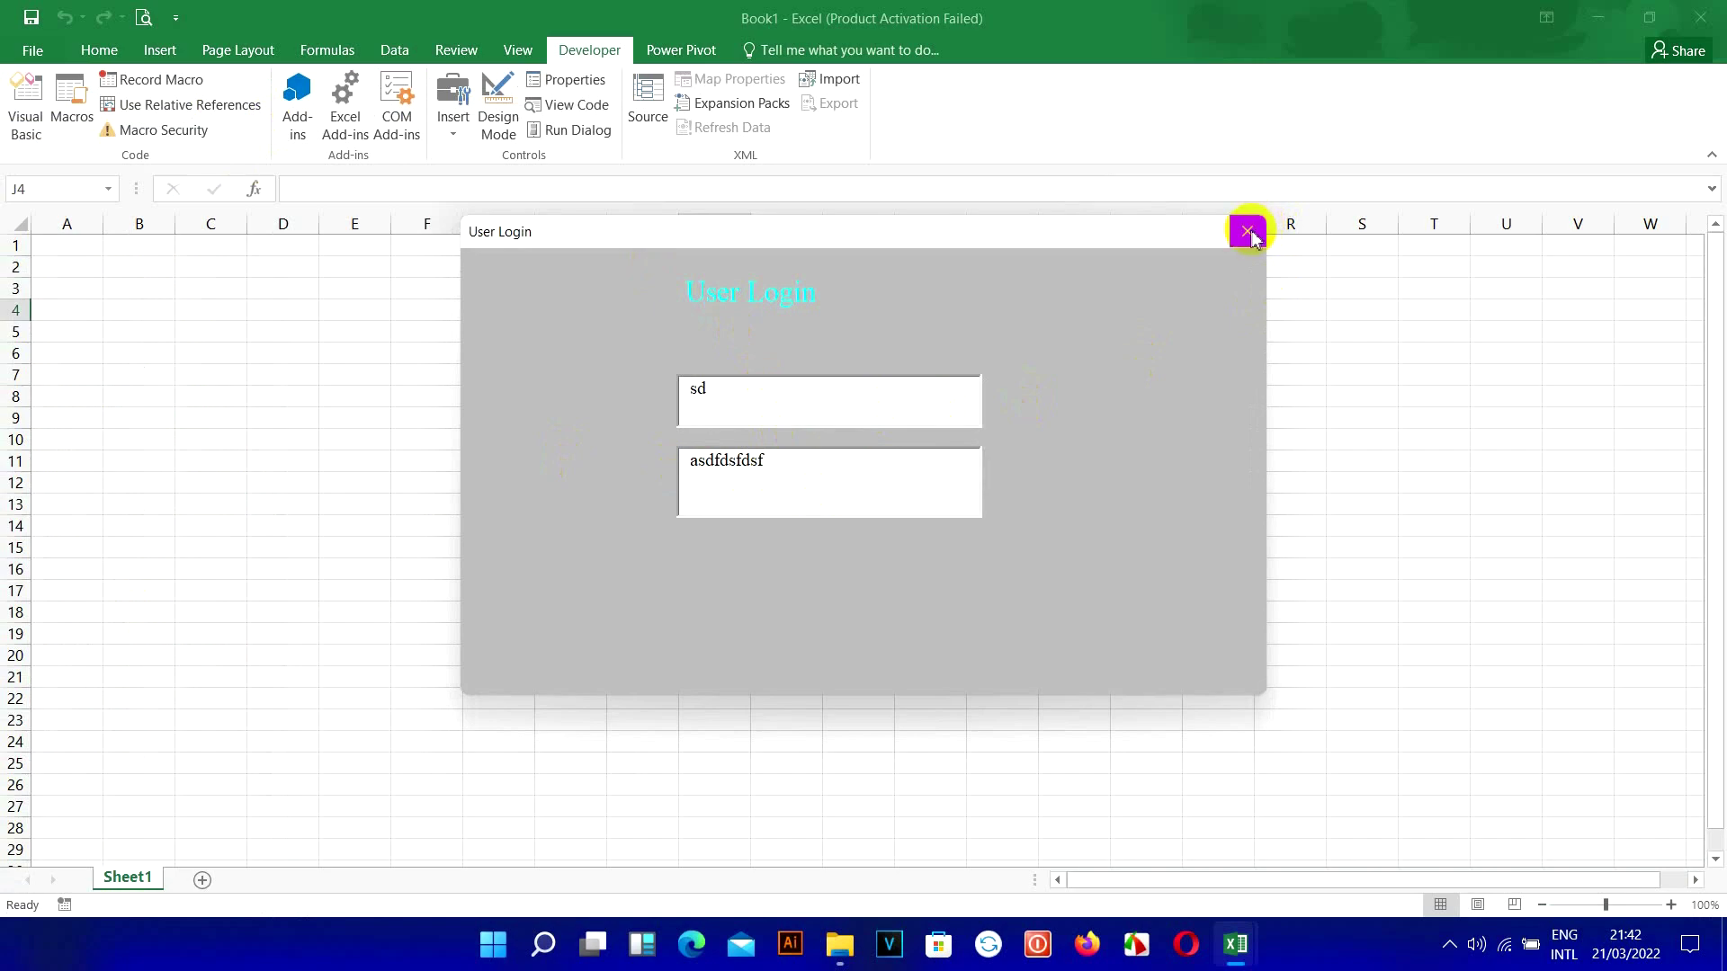
click(1246, 236)
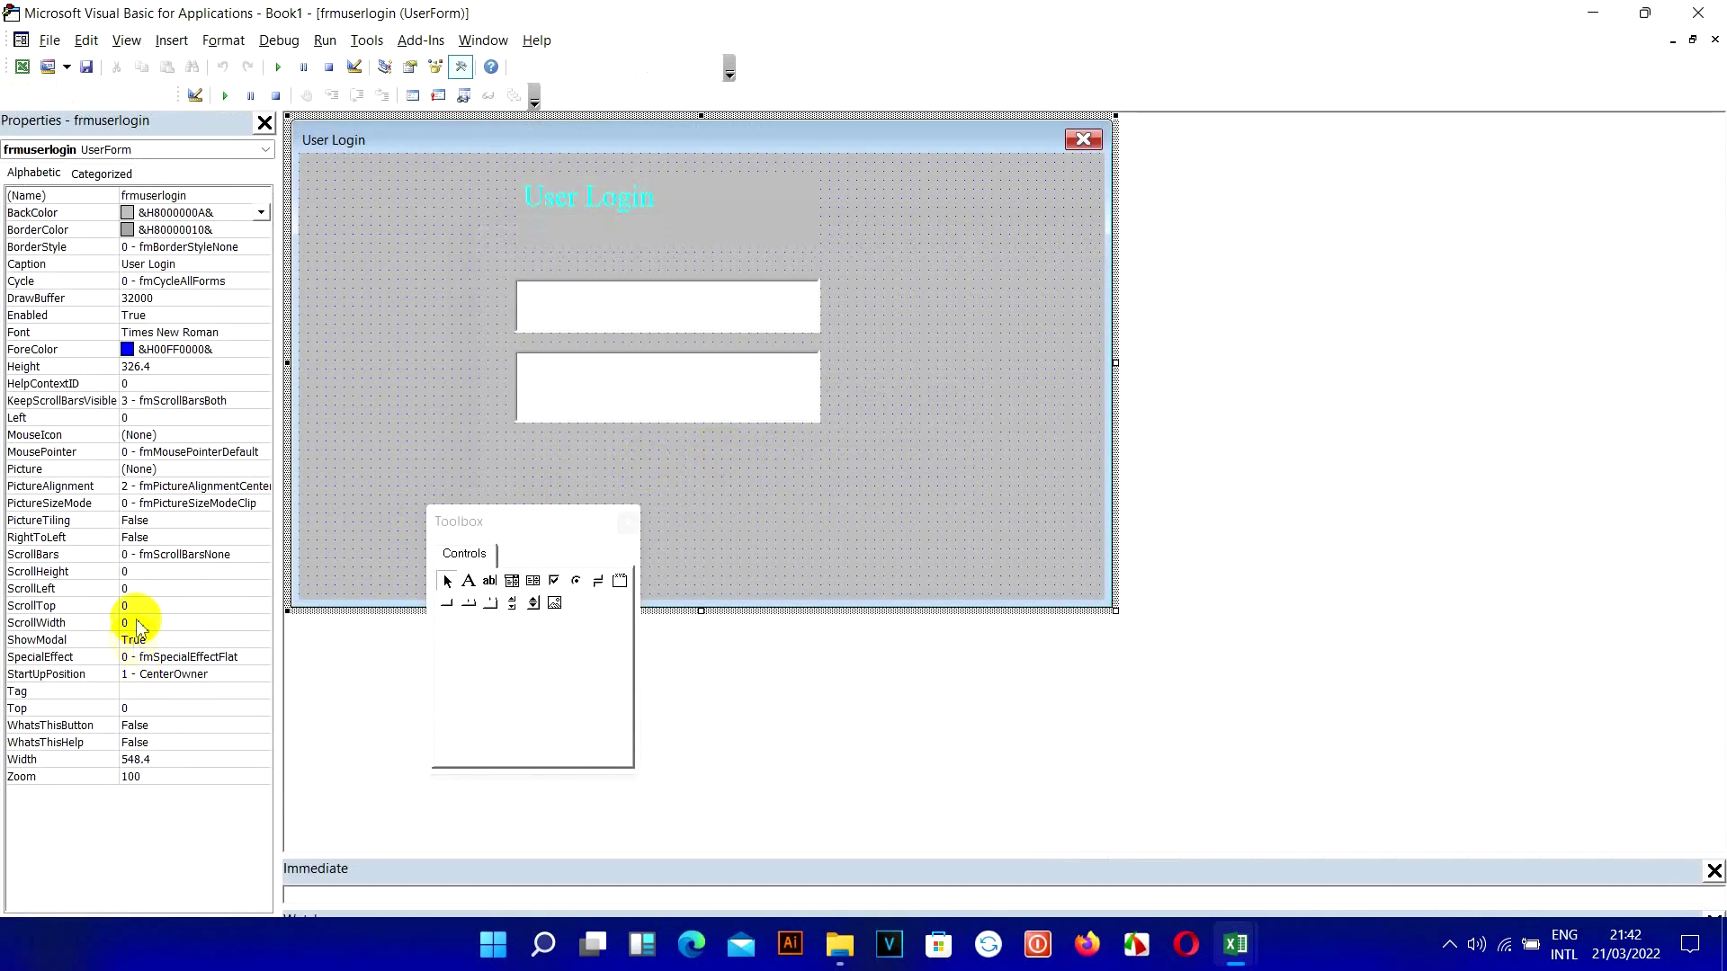